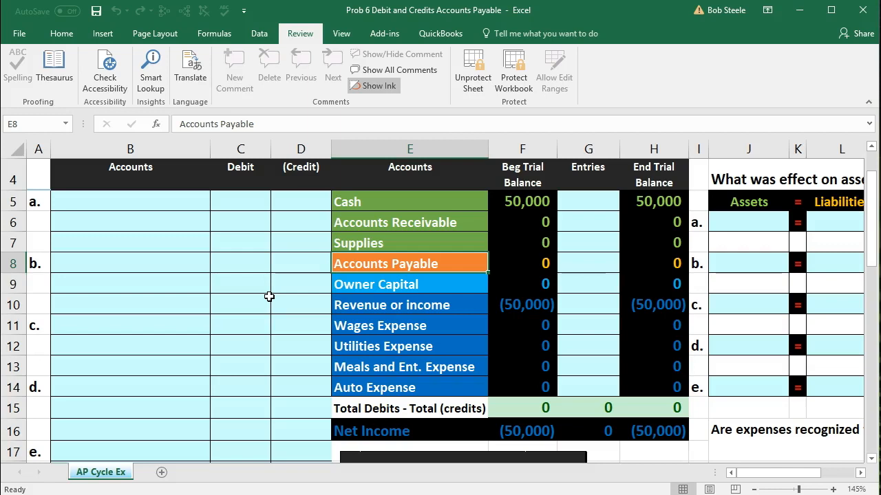
- Examine the blank journal entry area, the trial balance entries column, the accounting equation table and the Activity list of transactions
click(133, 300)
drag(110, 208, 273, 399)
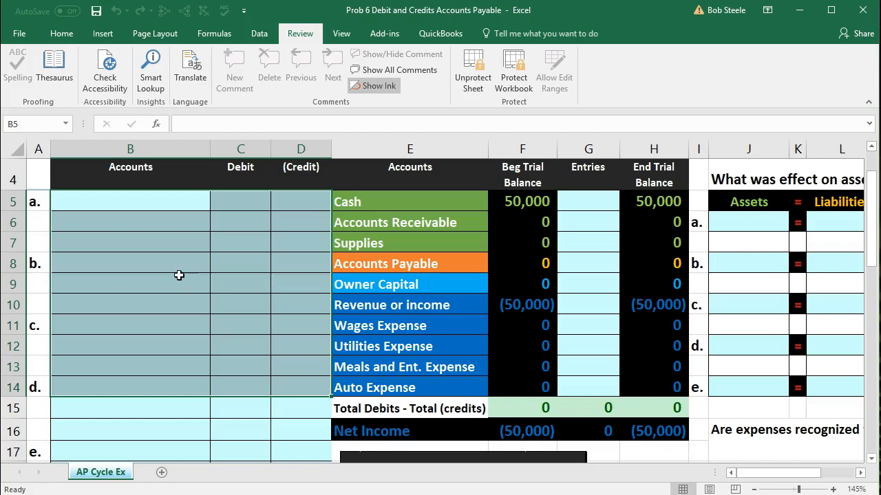
drag(131, 203, 291, 217)
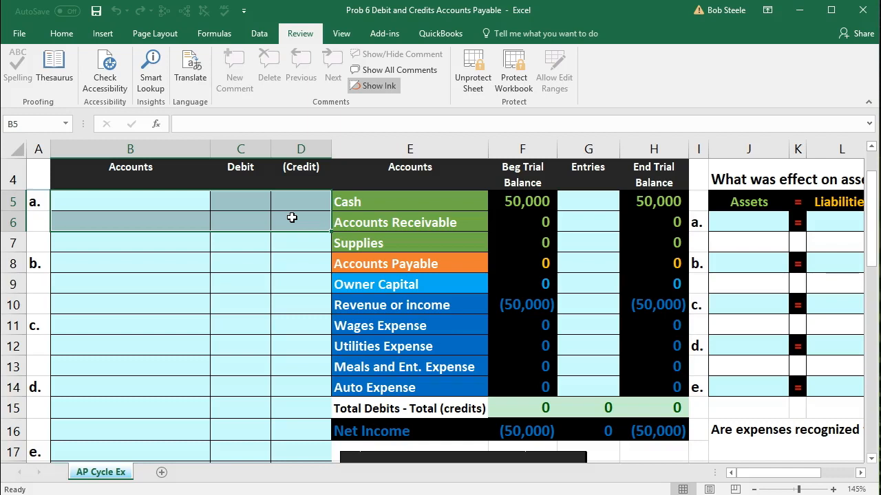
click(583, 208)
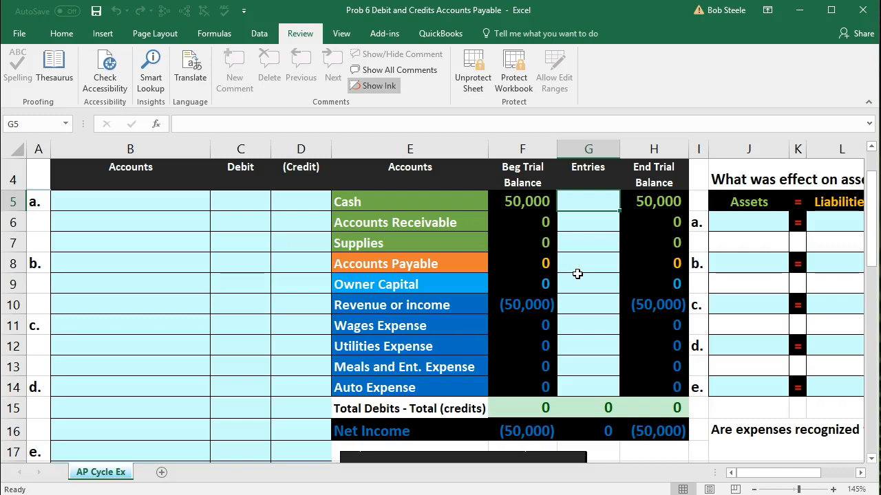
key(Right)
key(Right)
key(Right)
key(Right)
key(Right)
key(Right)
key(Right)
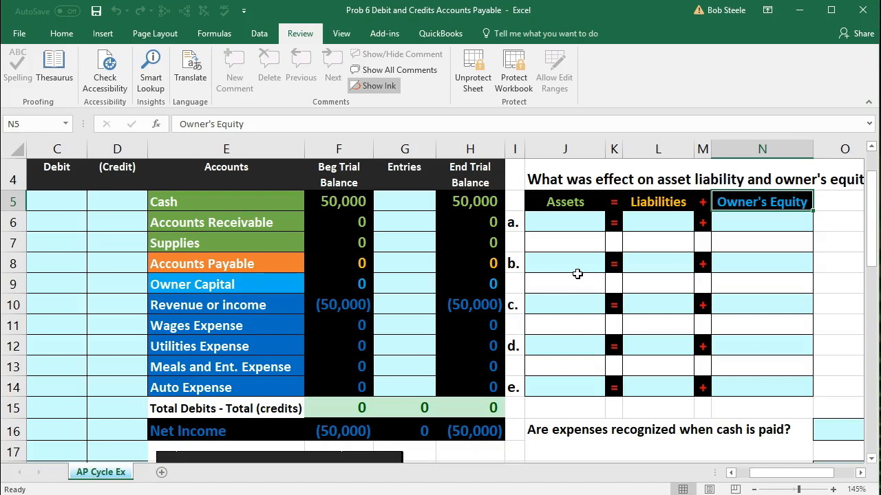
key(Left)
key(Left)
key(Left)
key(Left)
key(Left)
key(Left)
key(Left)
key(Left)
key(Left)
key(Left)
key(Left)
key(Left)
key(Left)
key(Left)
key(Left)
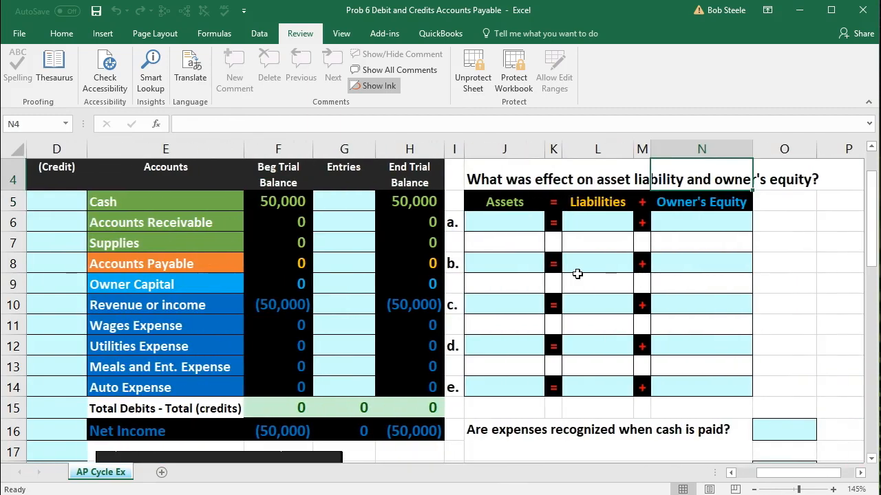
drag(787, 475, 723, 478)
scroll(558, 386, down, 3)
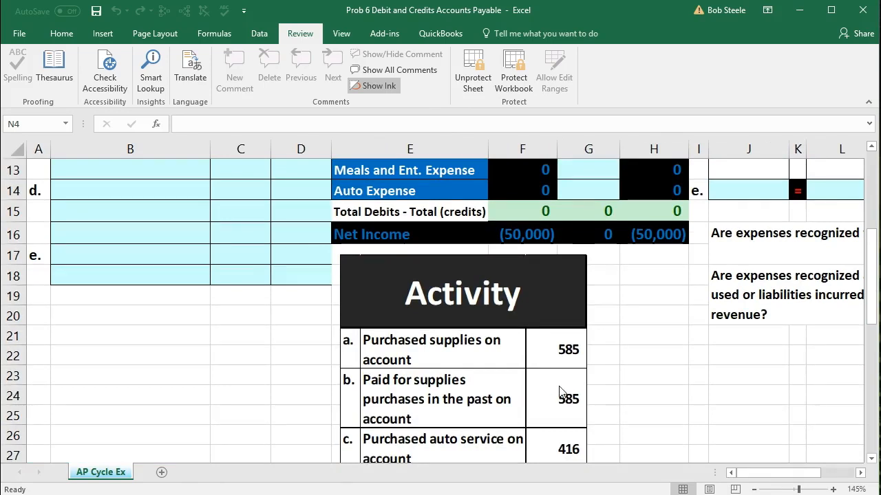
scroll(239, 357, up, 2)
scroll(238, 358, up, 1)
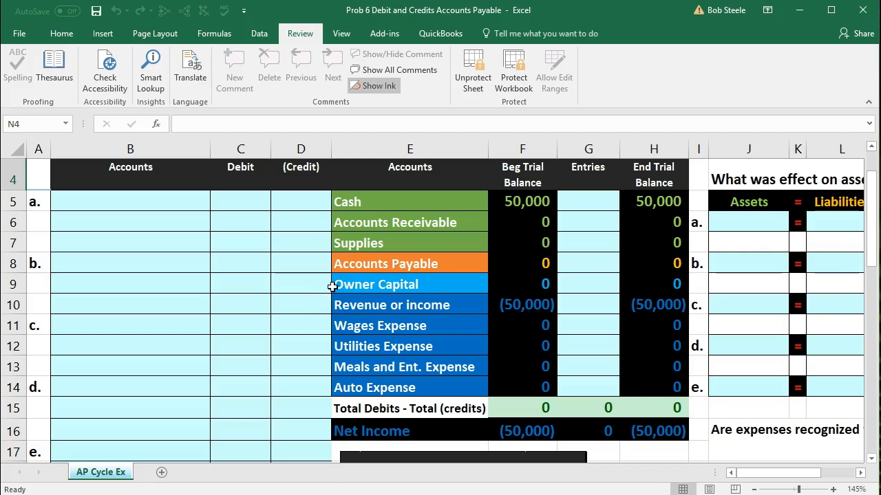
- Copy the Supplies account name from the trial balance into B5 as values only, for transaction a
click(459, 266)
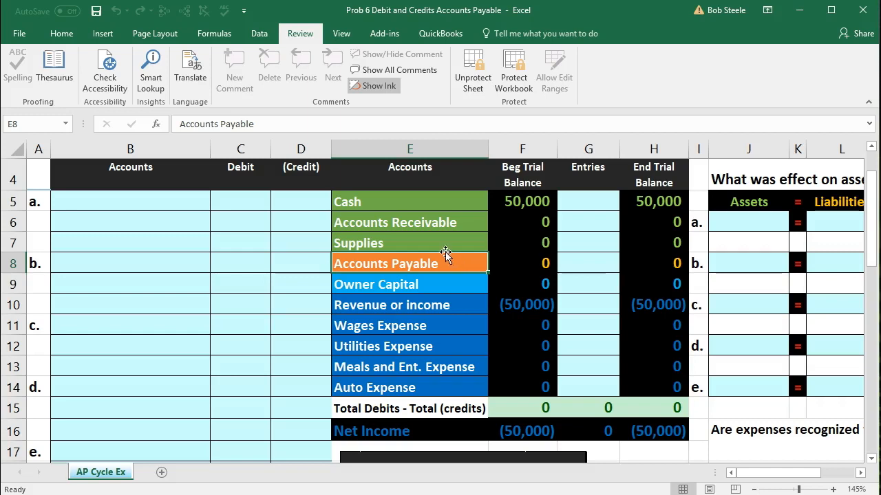
click(441, 243)
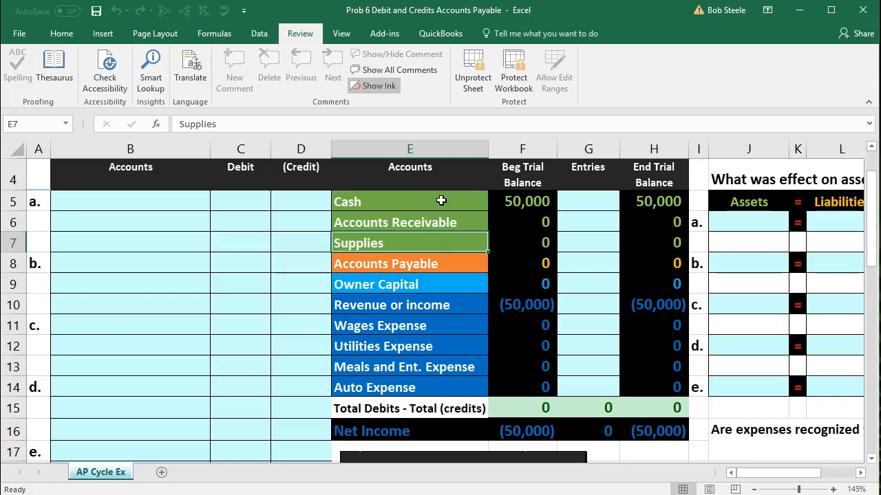
drag(441, 201, 507, 240)
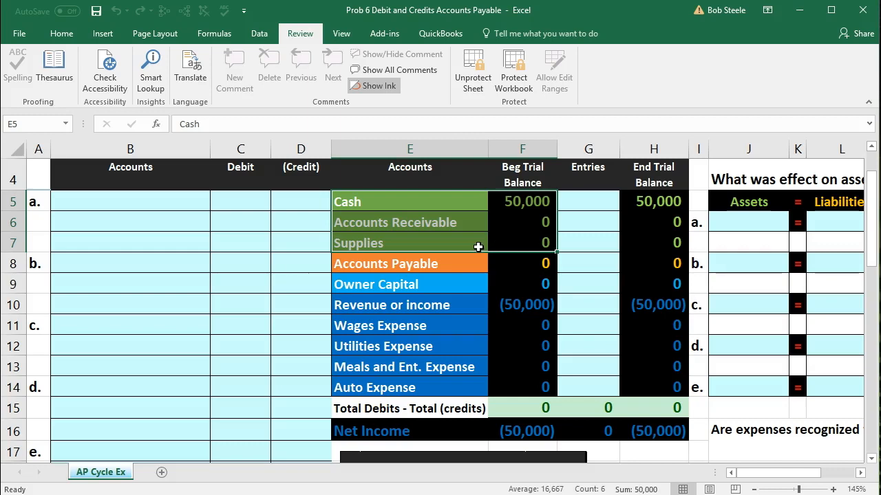
click(427, 245)
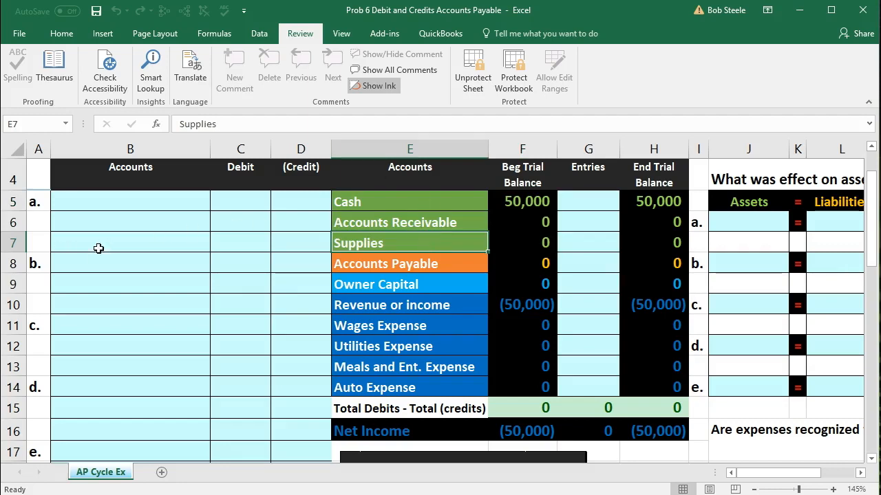
right_click(418, 239)
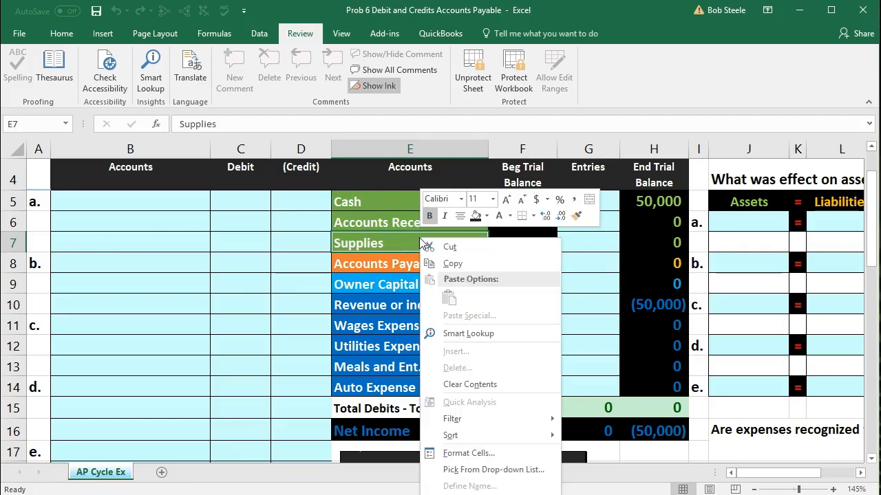
click(452, 263)
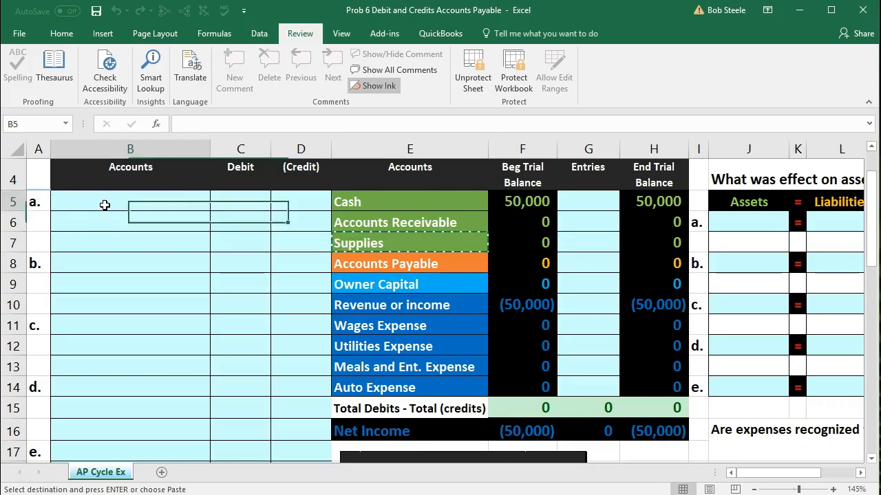
click(93, 205)
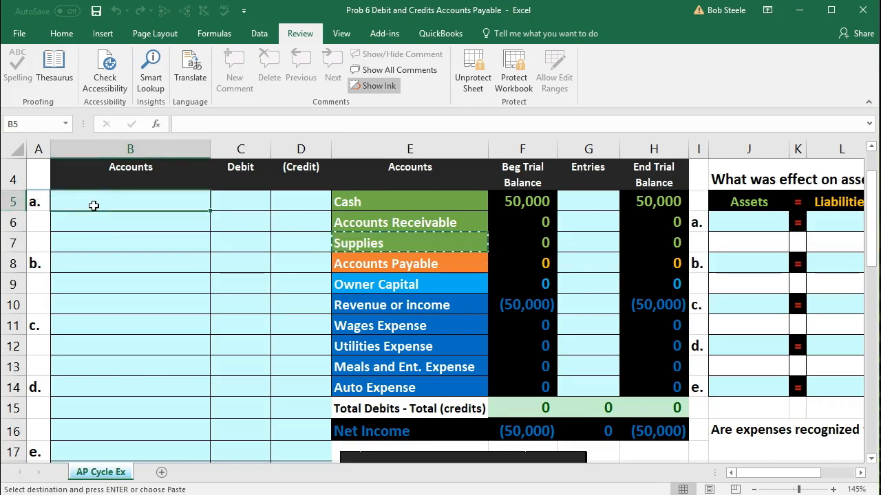
right_click(94, 205)
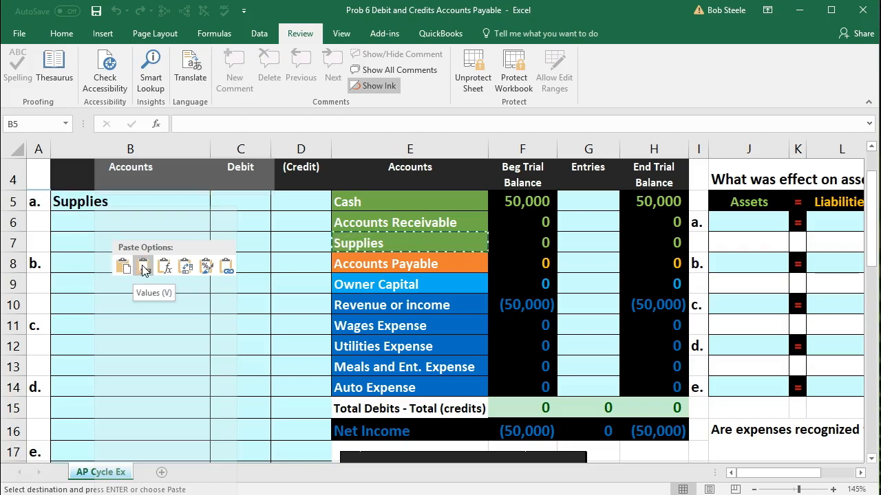
click(143, 269)
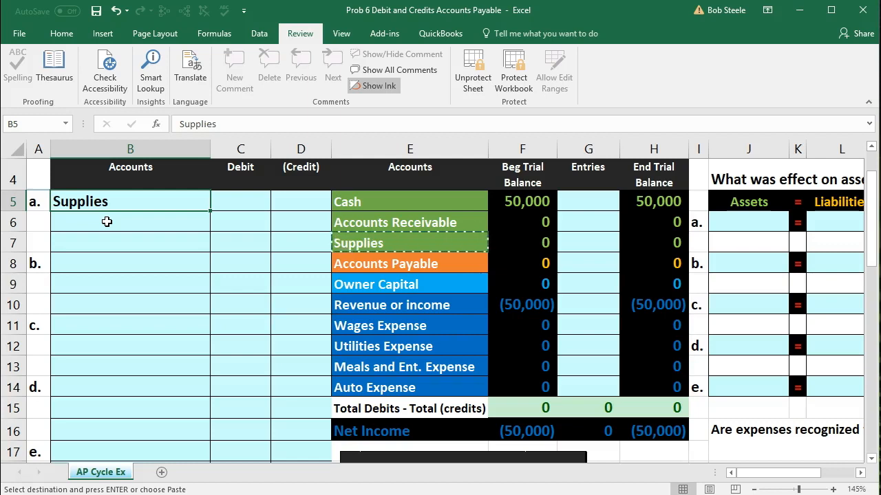
- Enter 585 as the Supplies debit for transaction a in C5
click(223, 201)
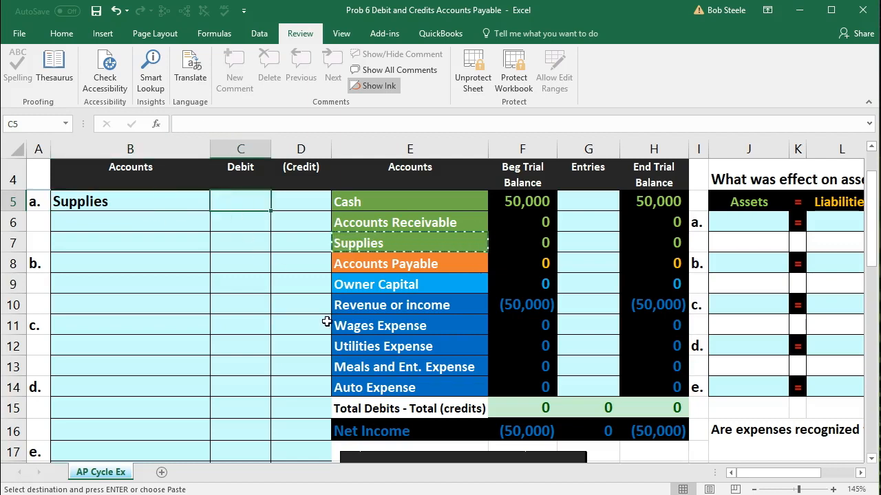
scroll(326, 321, down, 2)
scroll(326, 321, down, 1)
scroll(326, 322, up, 2)
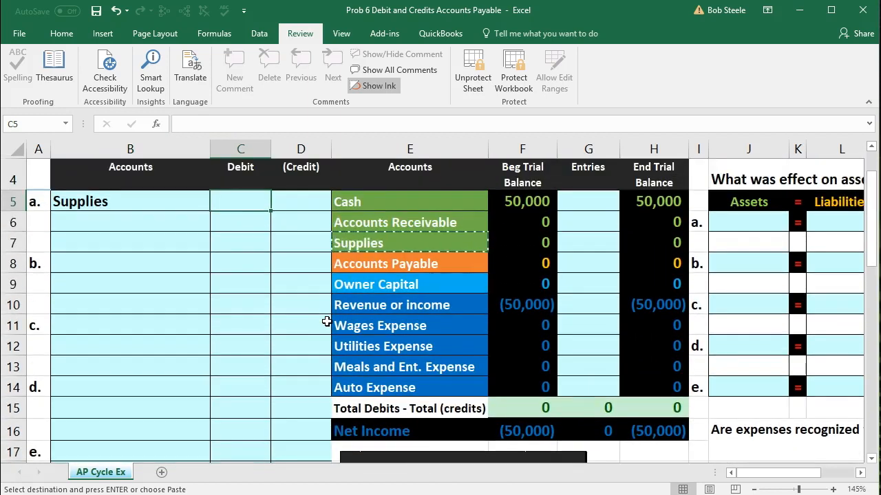
text(585)
key(Return)
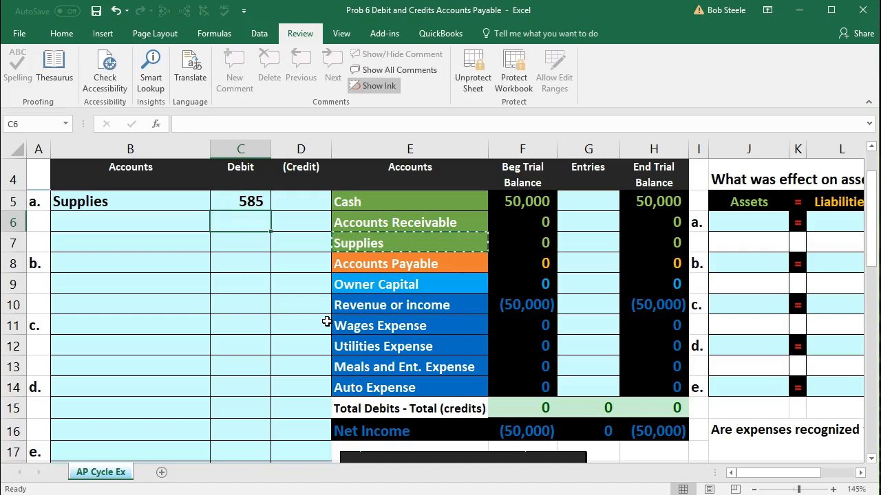
click(181, 203)
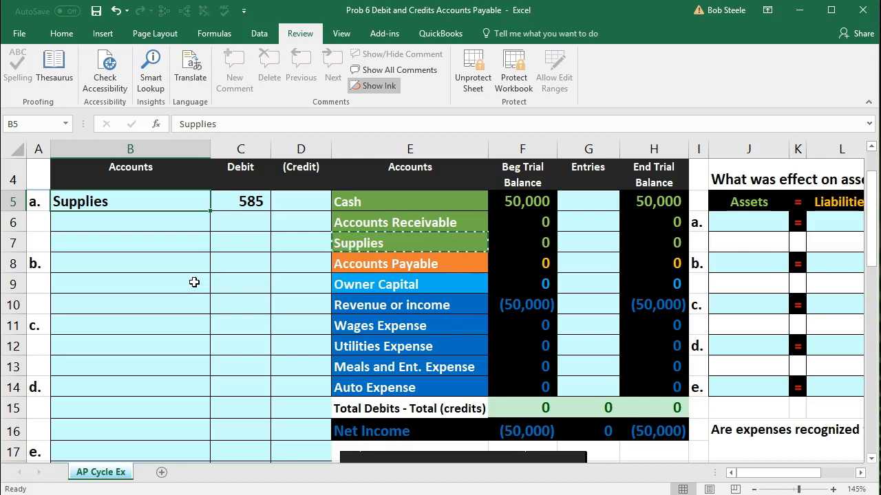
click(346, 243)
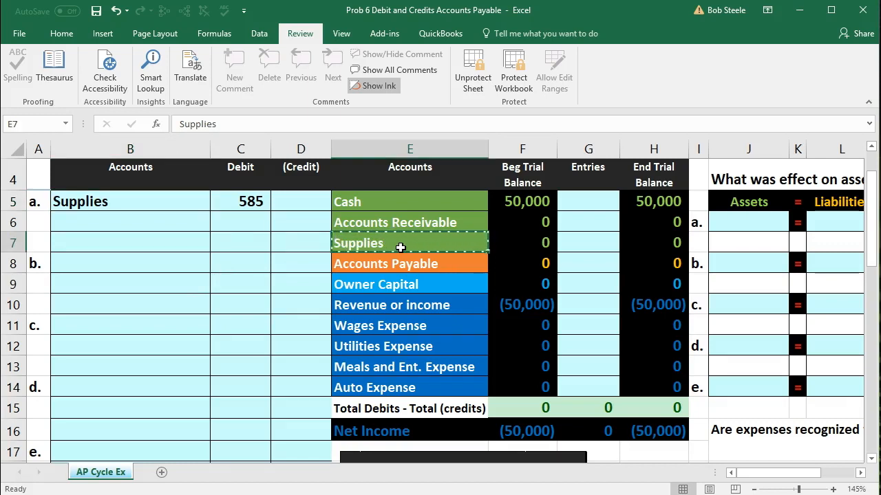
drag(383, 326, 383, 385)
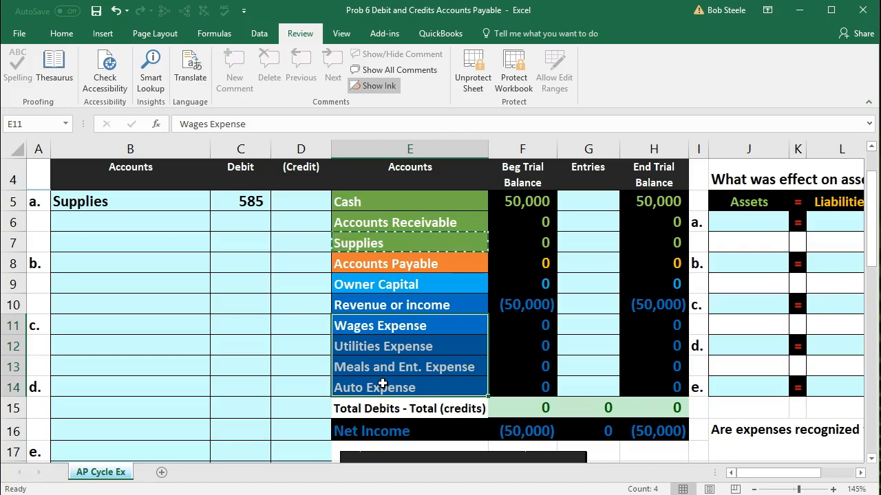
click(494, 304)
click(437, 237)
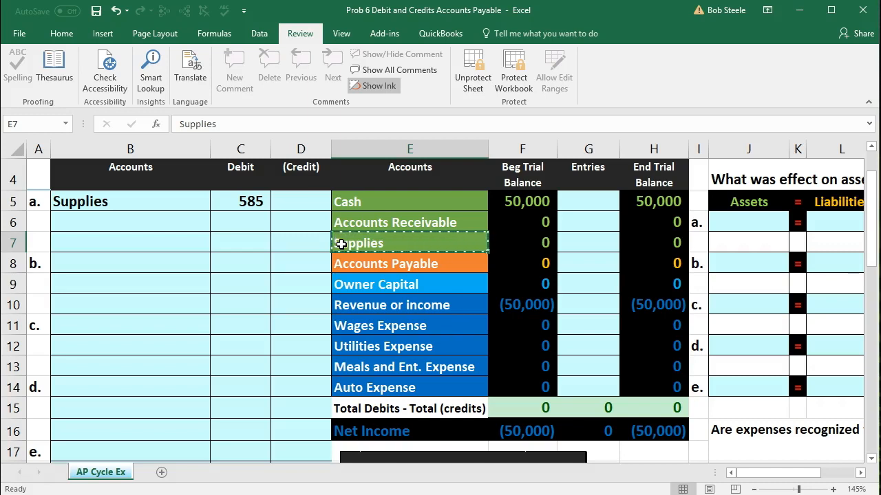
- Enter the formula -C5 in D6 as the credit amount for transaction a
click(255, 201)
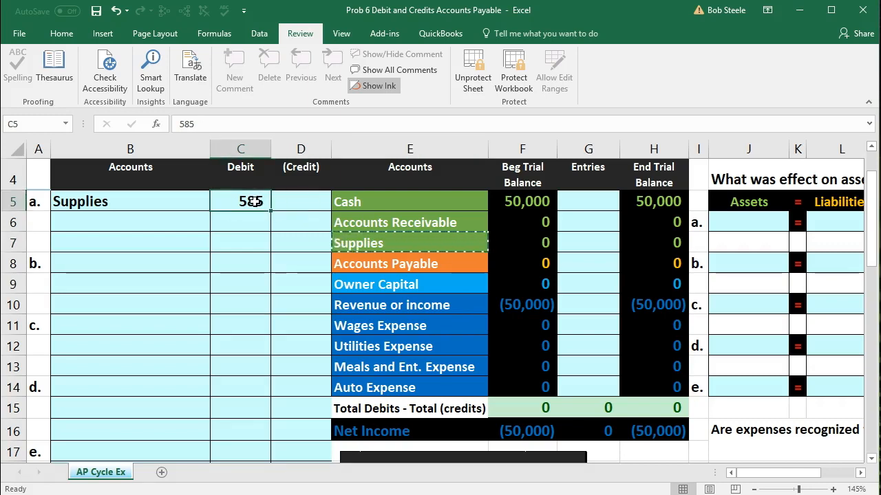
click(288, 221)
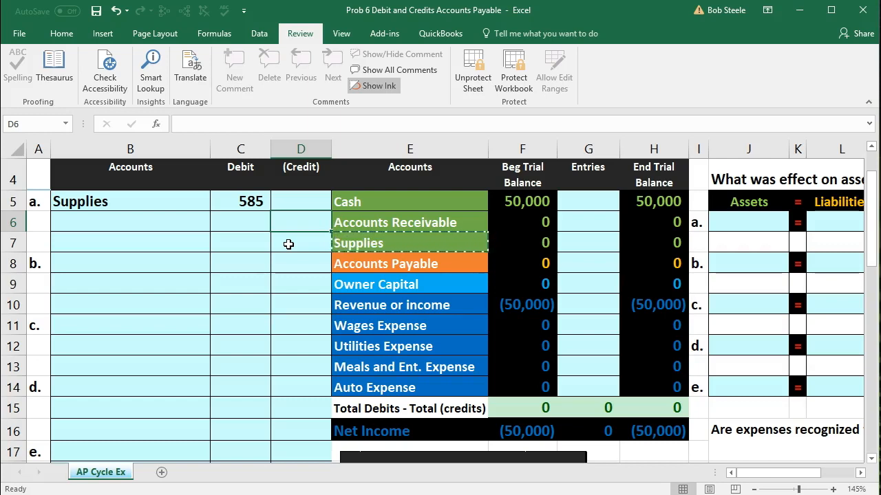
text(-)
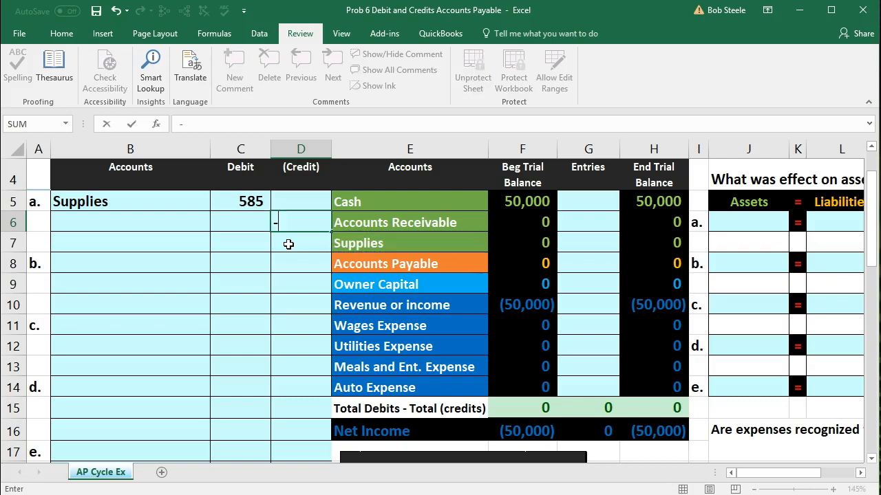
click(252, 202)
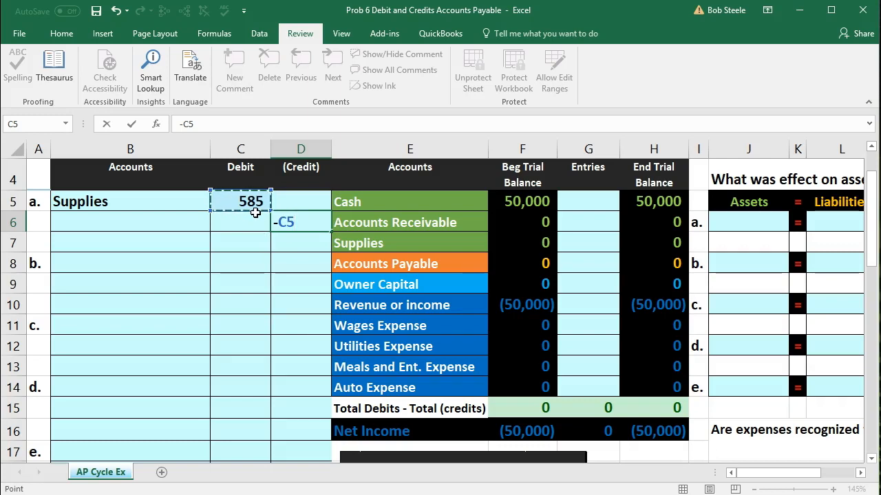
key(Return)
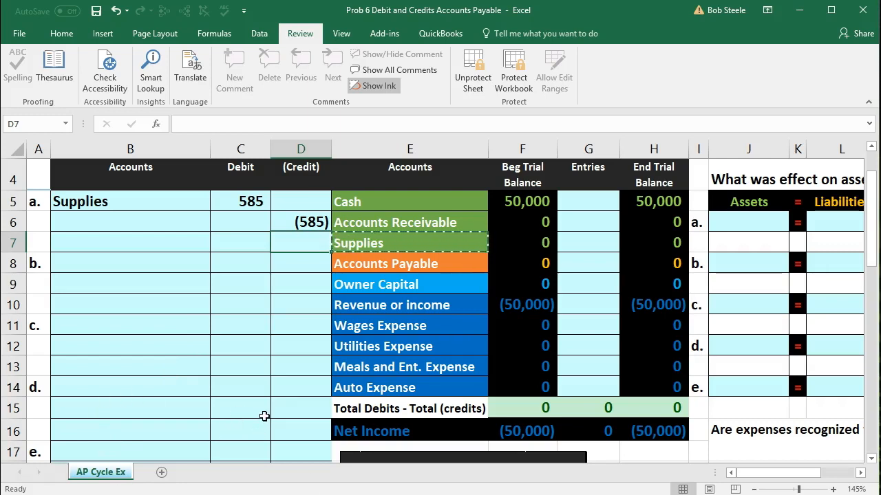
- Copy the Accounts Payable name from the trial balance into B6 as values only, and indent it with leading spaces
click(373, 203)
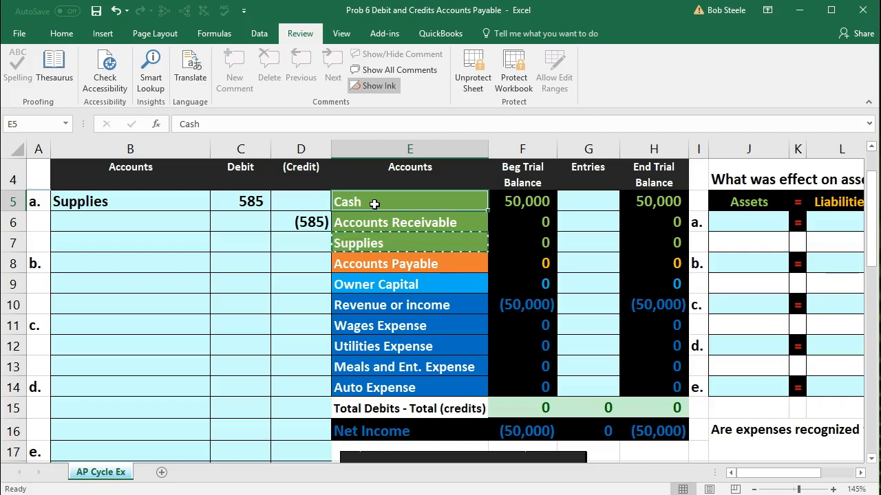
click(406, 261)
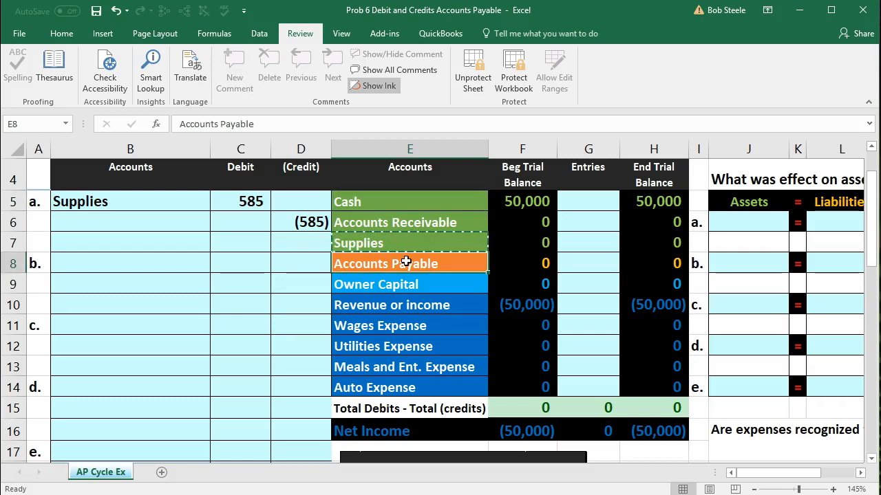
right_click(457, 263)
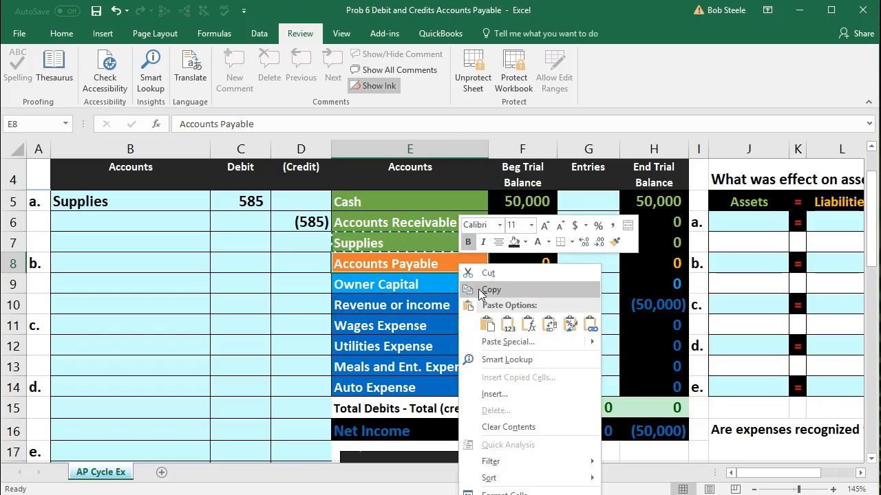
click(474, 288)
click(149, 220)
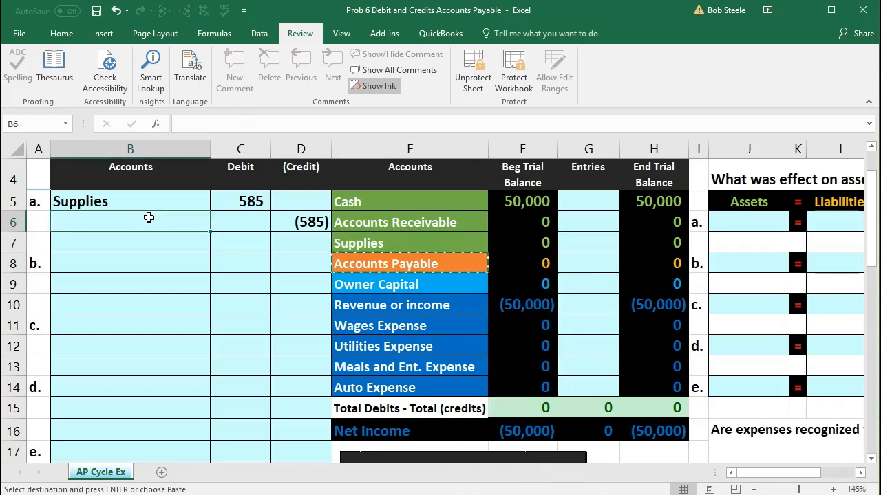
right_click(150, 222)
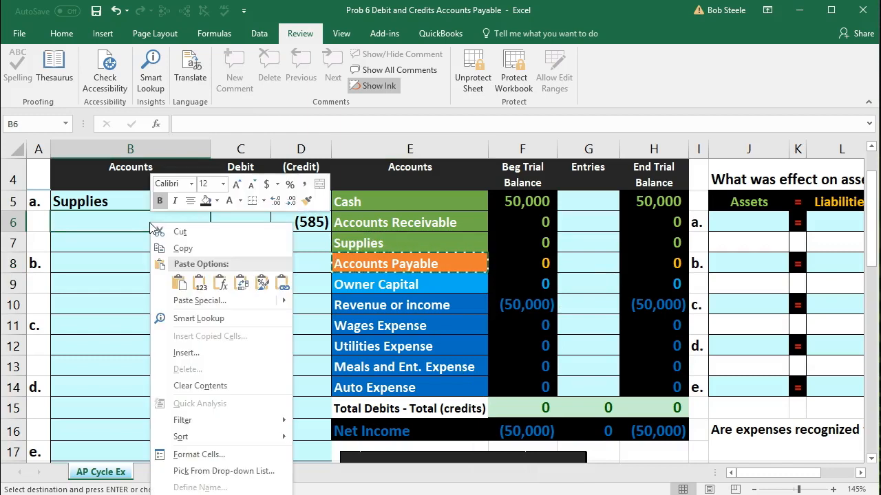
click(201, 283)
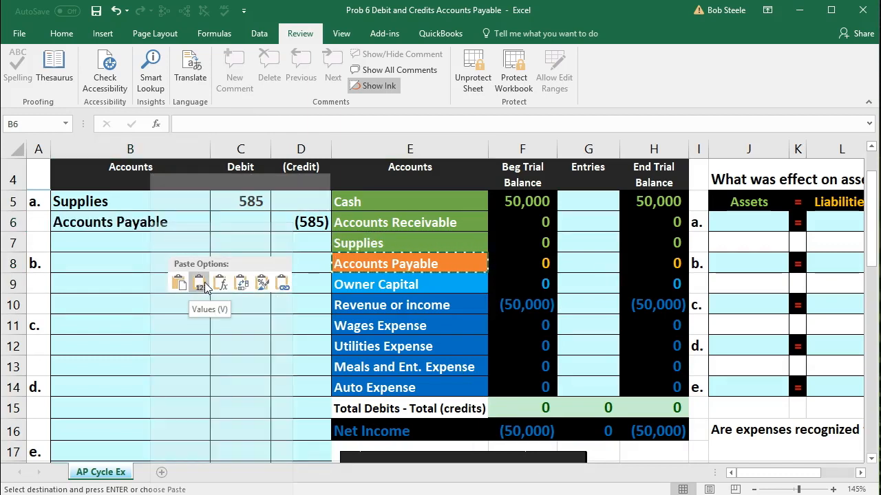
double_click(55, 221)
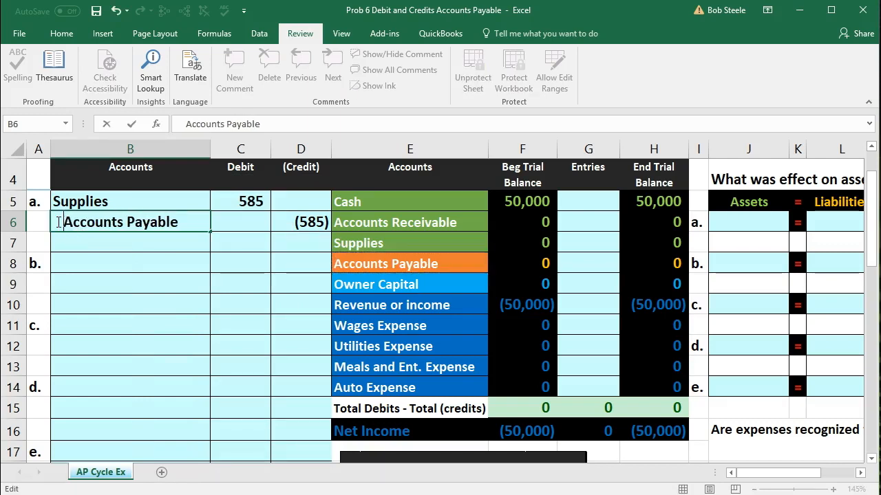
key(Return)
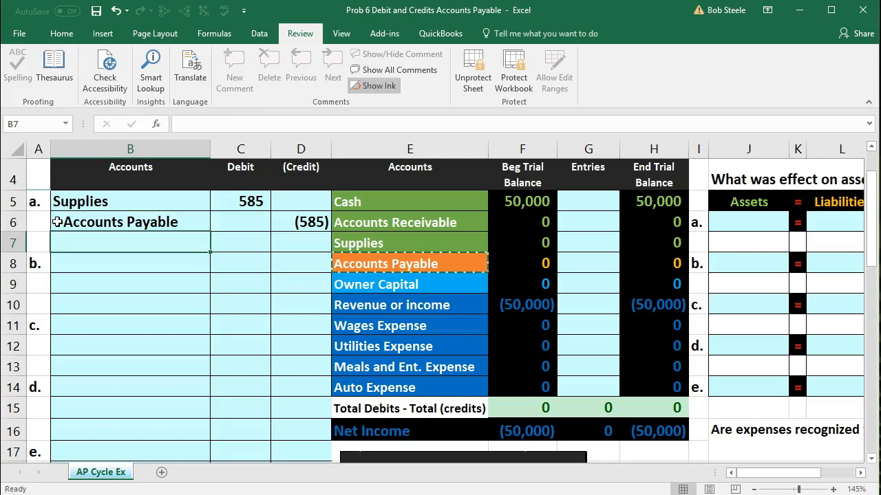
- Post transaction a's Supplies debit to the trial balance entries column by entering the formula =C5 in G7
scroll(261, 348, down, 3)
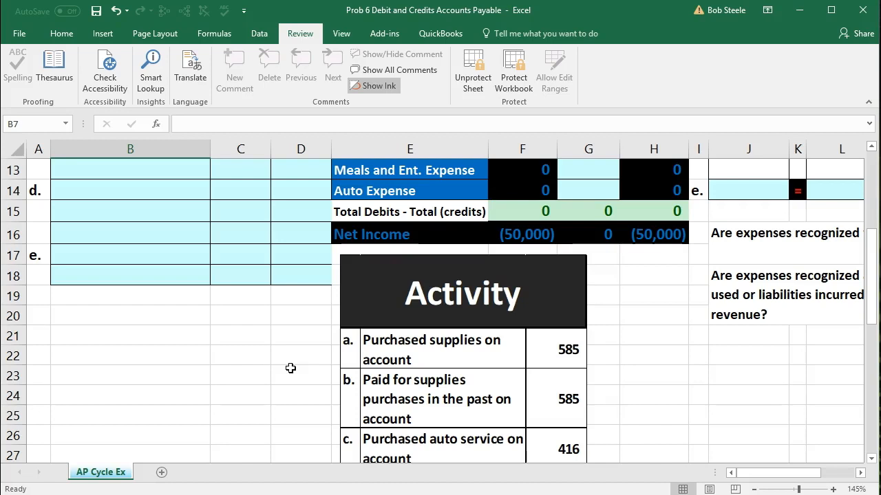
scroll(290, 368, up, 3)
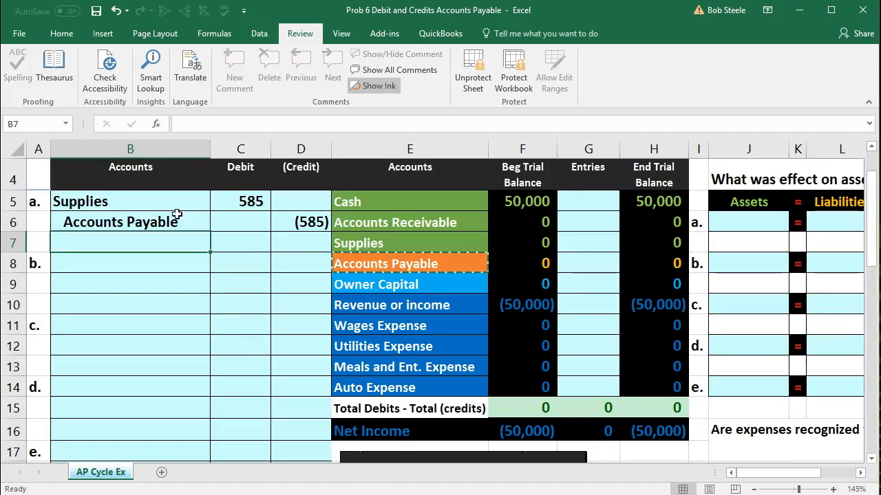
drag(167, 201, 234, 203)
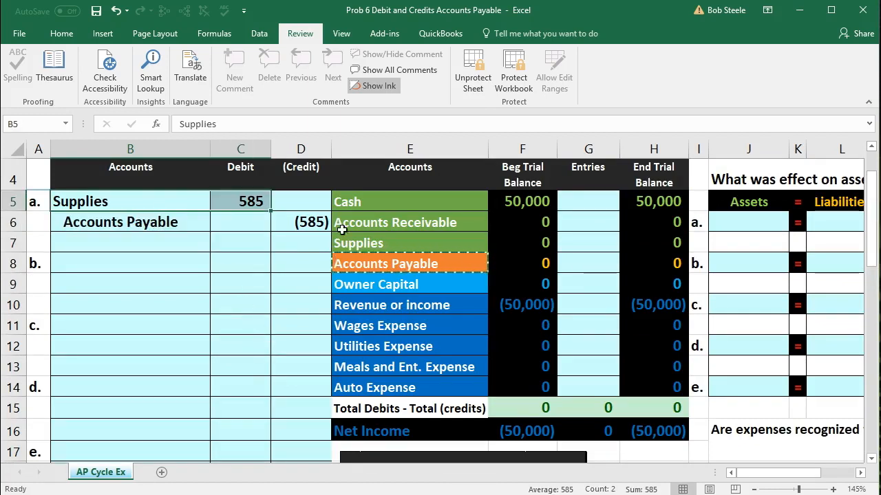
click(343, 239)
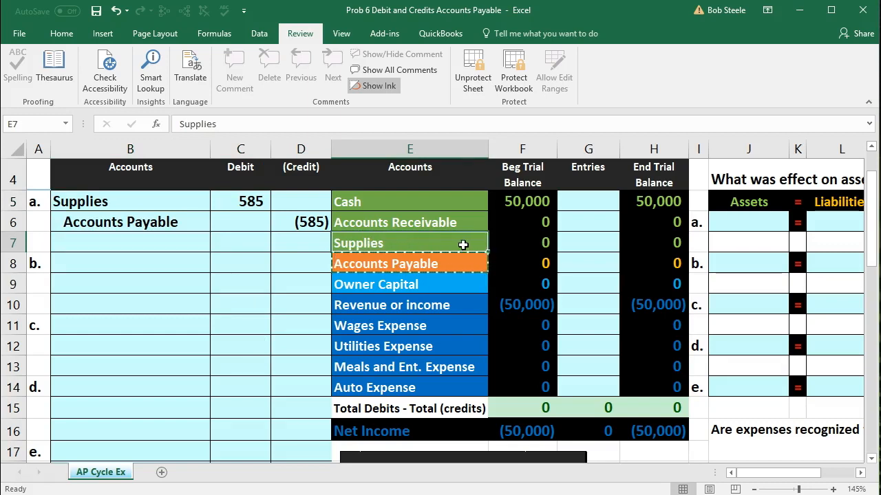
click(582, 241)
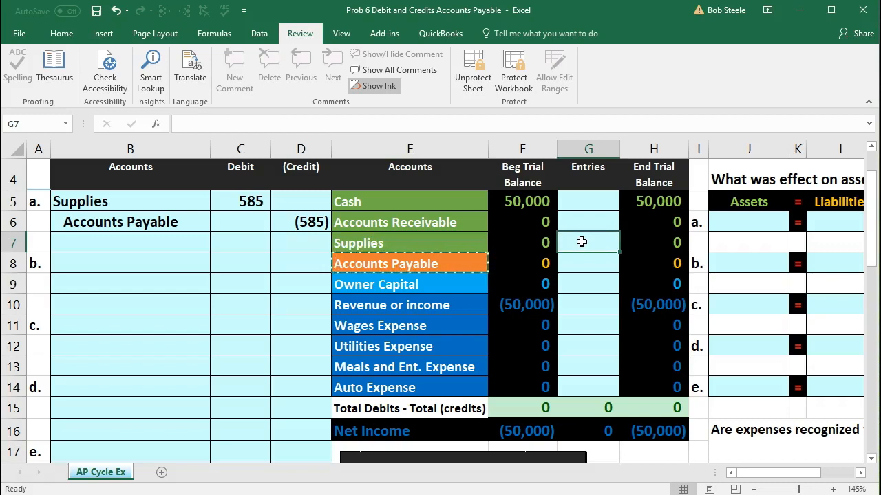
text(=)
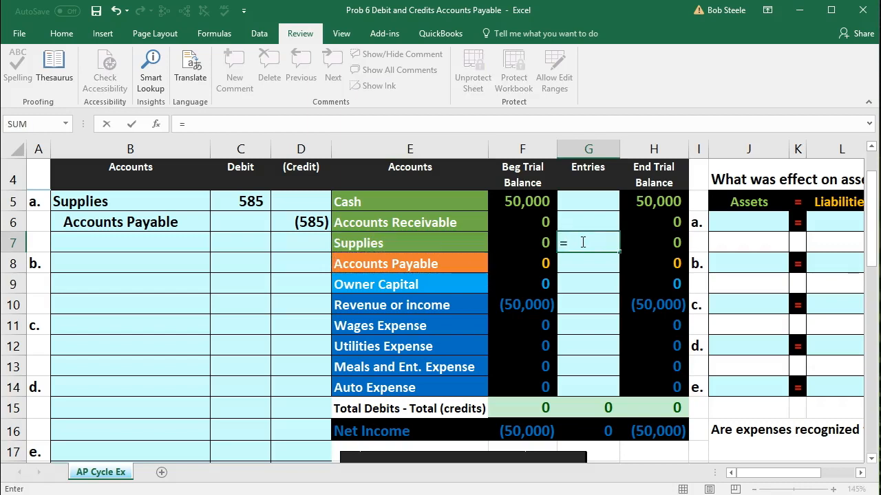
click(260, 198)
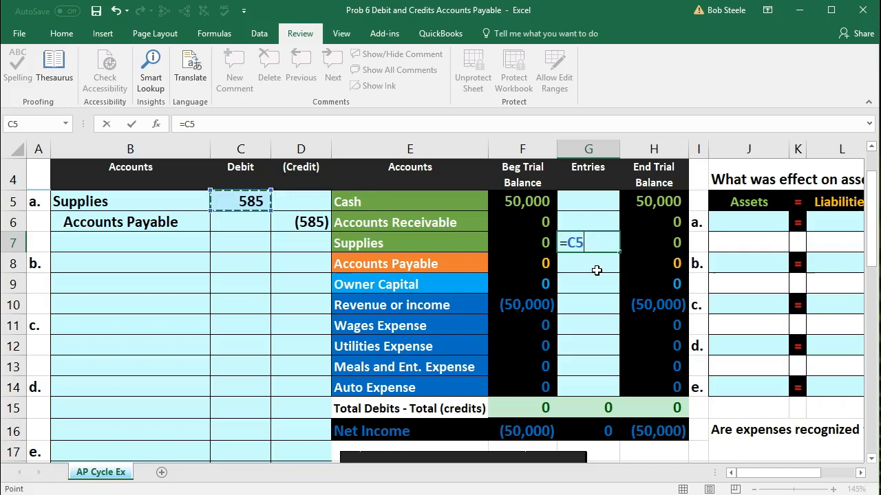
key(Return)
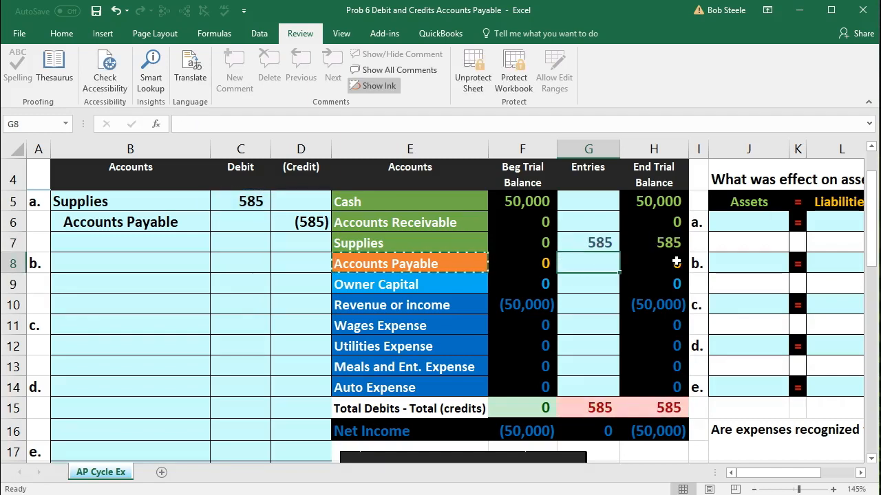
- Examine the Supplies row, the ending debits-minus-credits total, and the Cash and Revenue balances in the trial balance
click(544, 242)
click(596, 244)
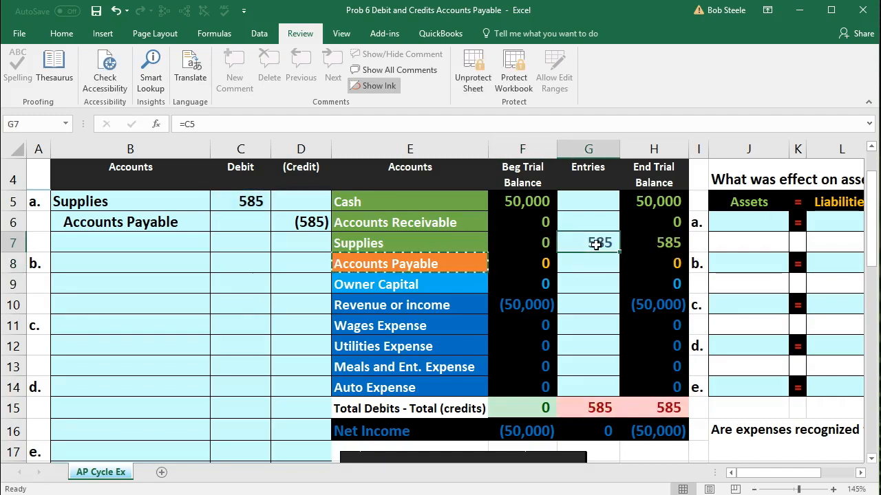
click(655, 246)
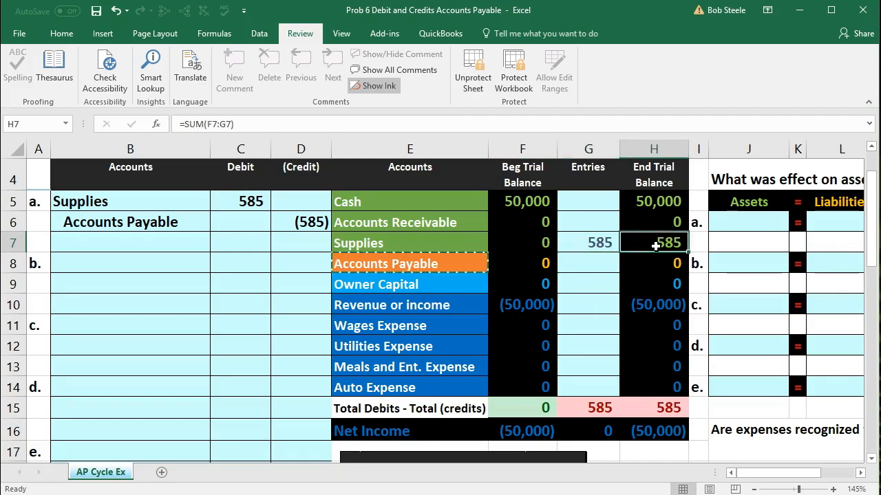
click(674, 406)
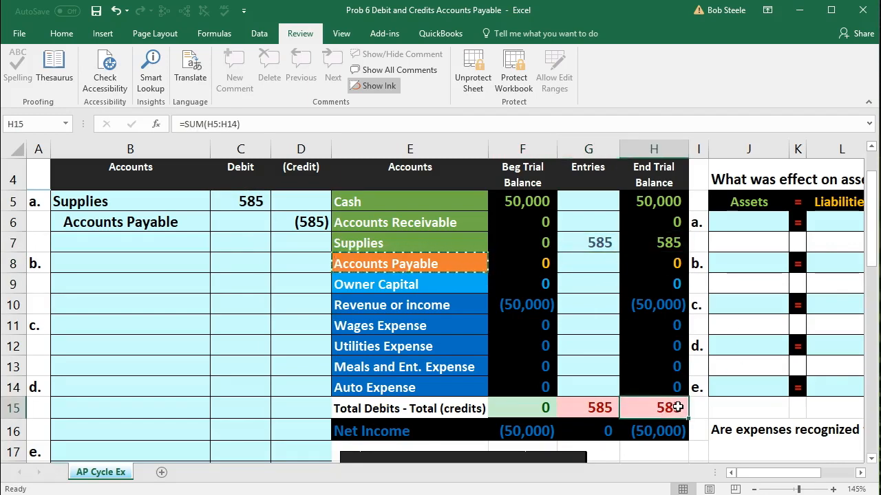
click(657, 206)
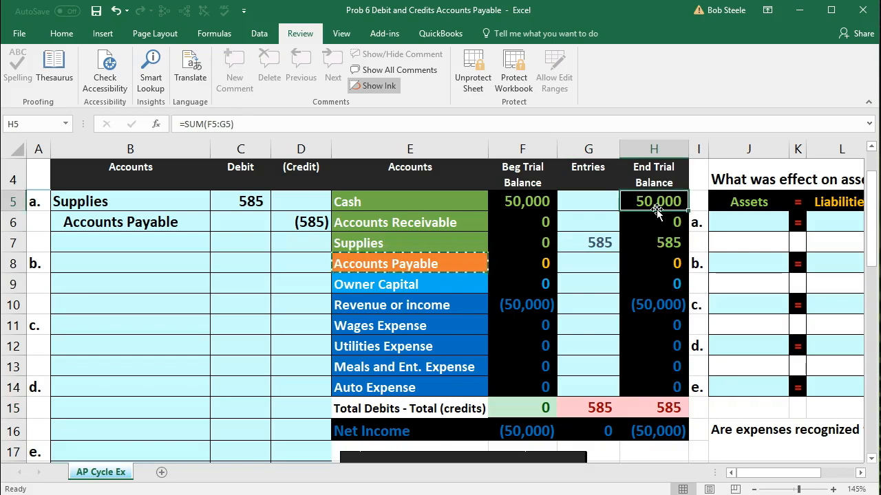
click(653, 308)
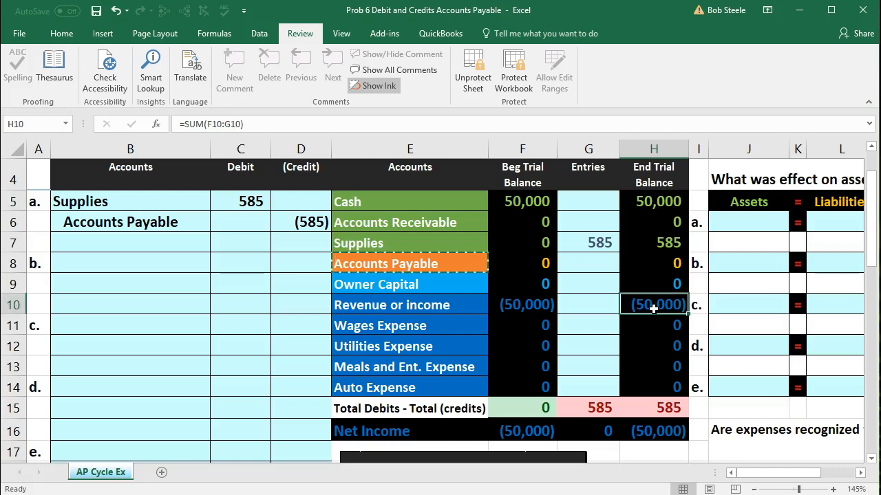
drag(526, 206, 524, 310)
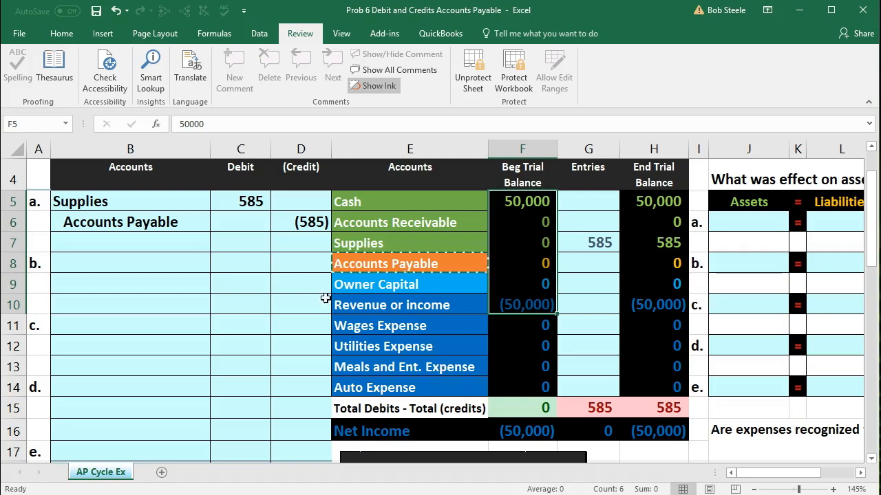
- Post transaction a's Accounts Payable credit to the trial balance entries column by entering the formula =D6 in G8
drag(171, 224, 286, 223)
click(386, 255)
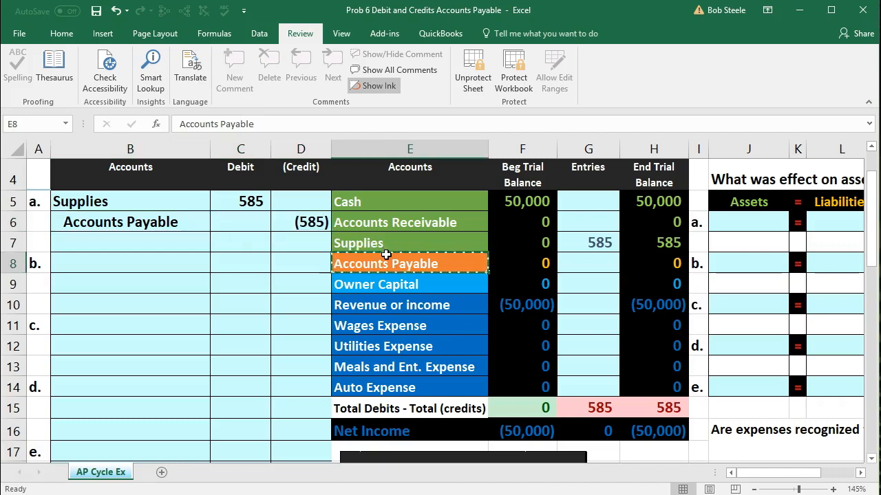
click(584, 264)
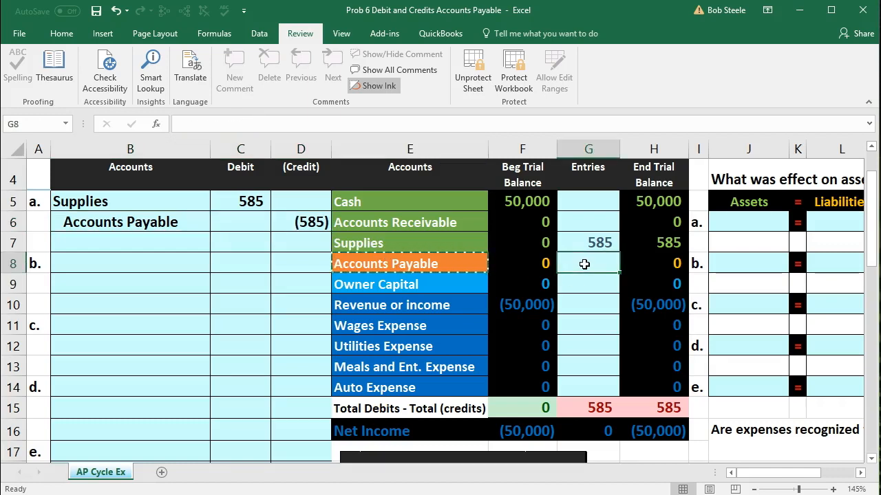
text(=)
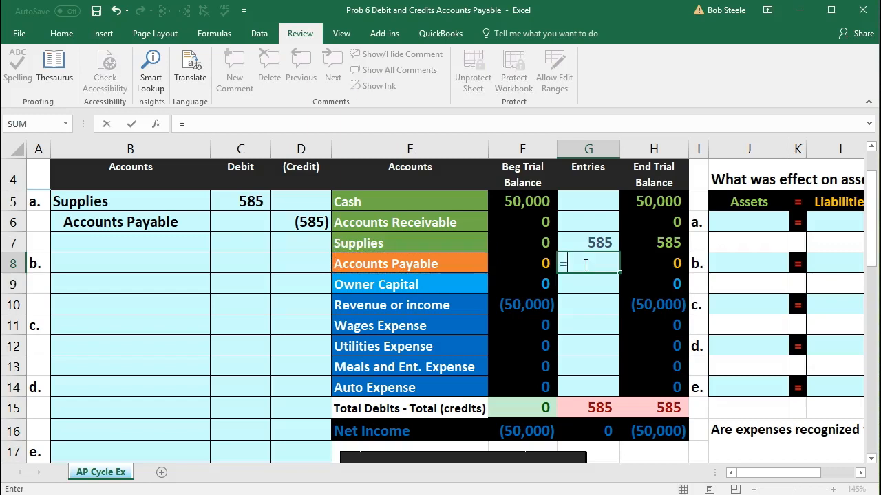
click(297, 223)
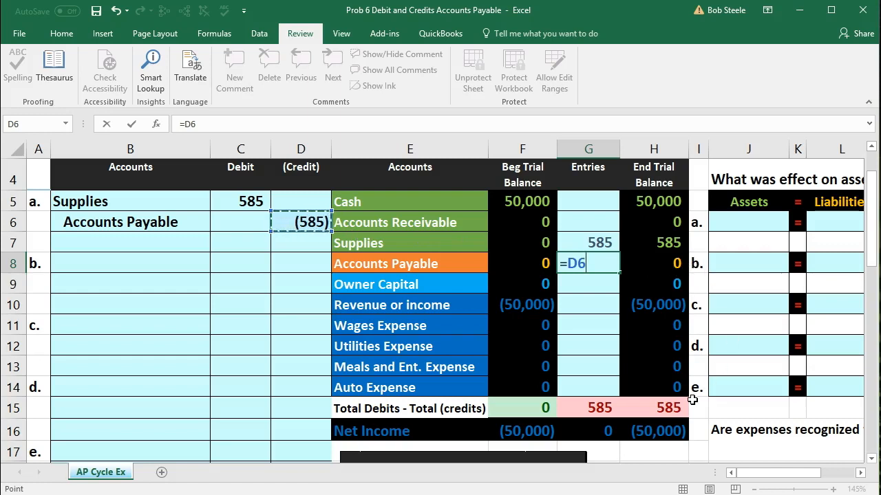
key(Return)
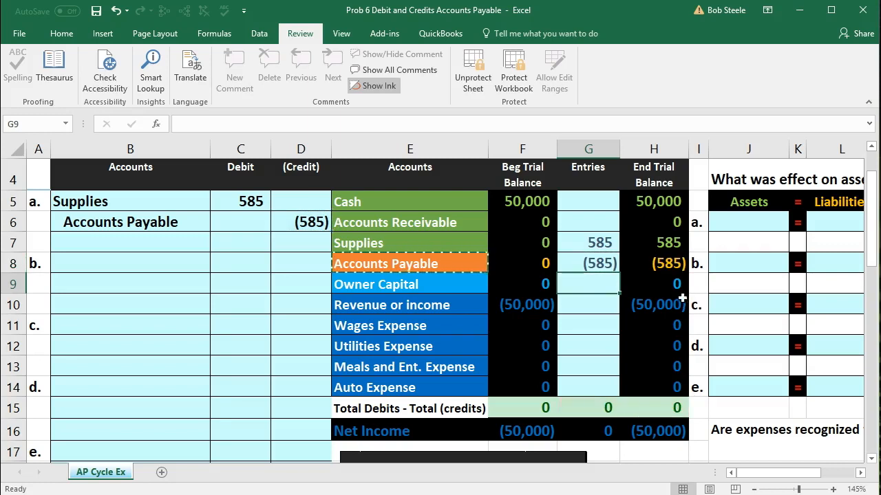
- Set the Assets effect of transaction a to Increase in J6 of the accounting equation table
click(640, 265)
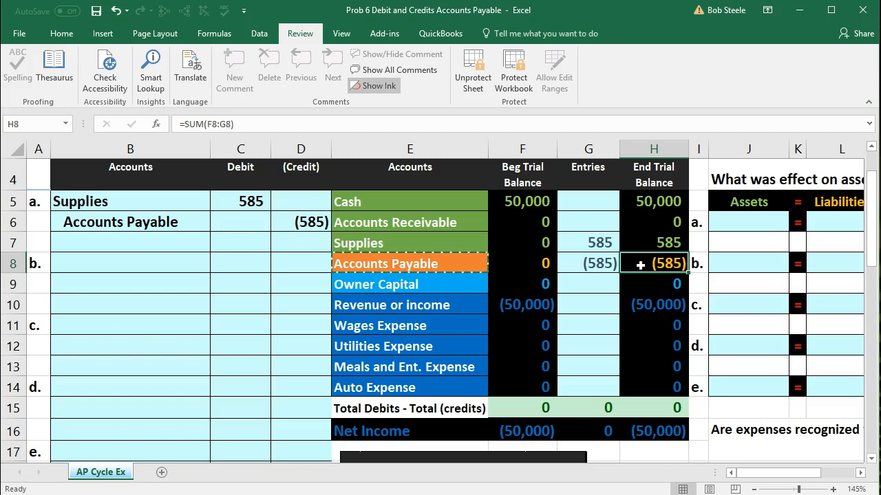
key(Right)
key(Right)
key(Right)
key(Right)
key(Right)
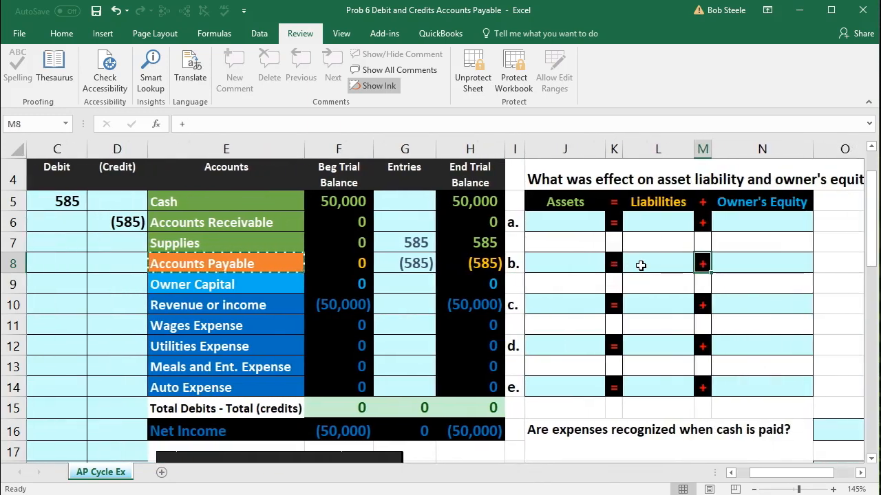
click(581, 223)
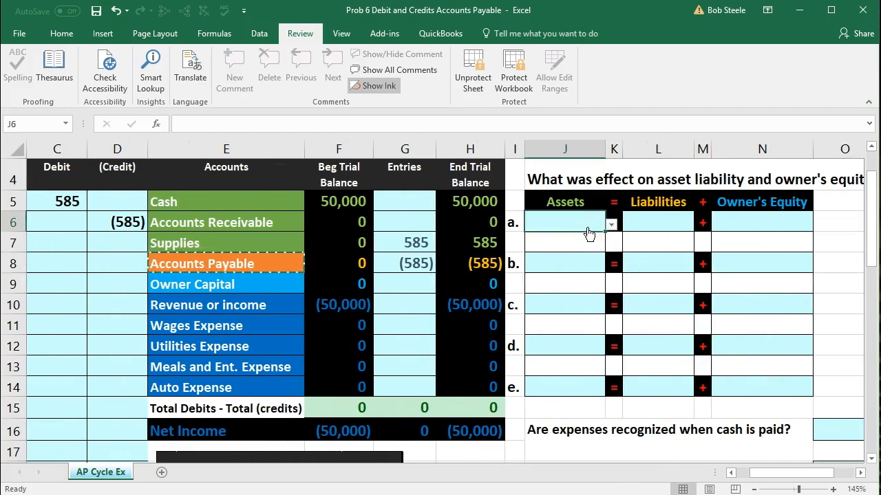
click(610, 225)
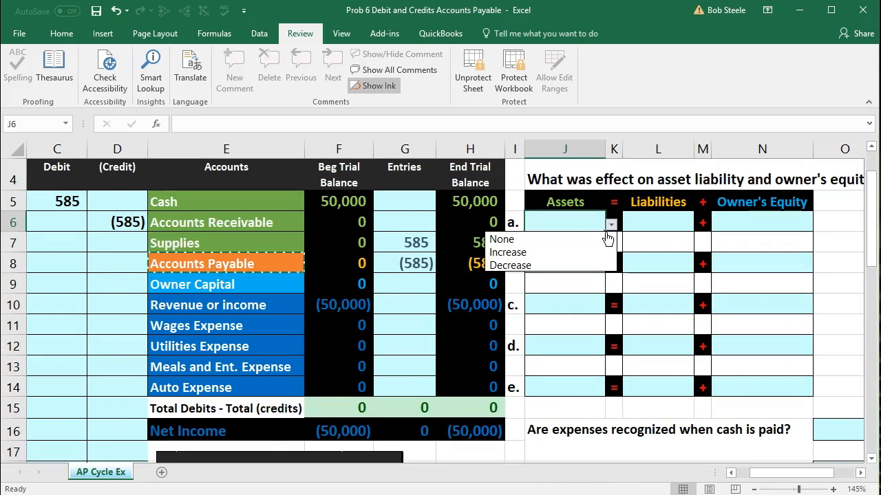
click(605, 250)
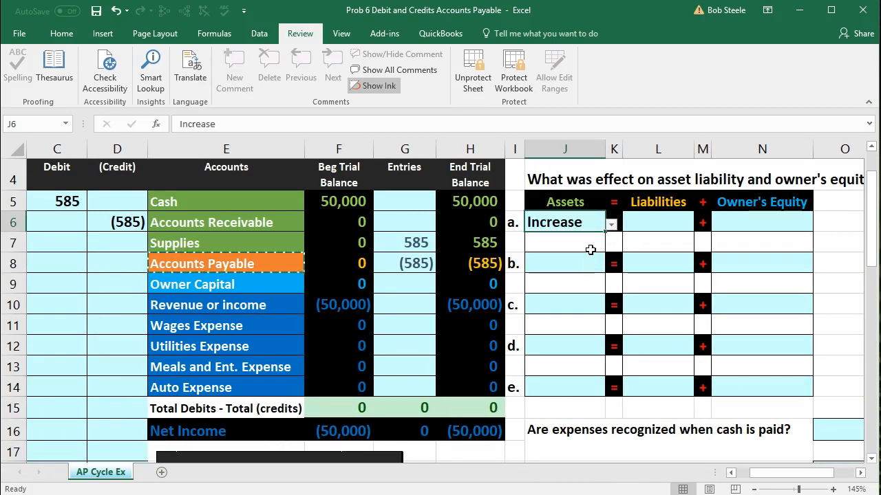
- Set the Liabilities effect of transaction a to Increase in L6 of the accounting equation table
click(652, 230)
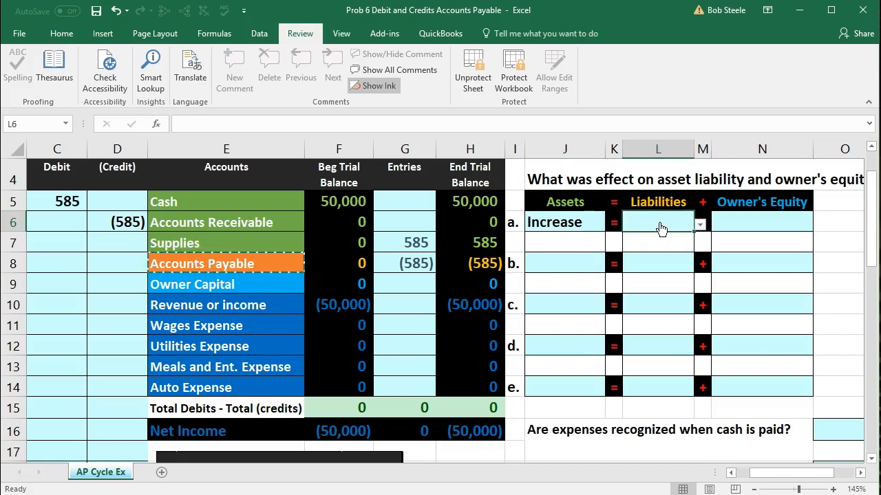
click(700, 225)
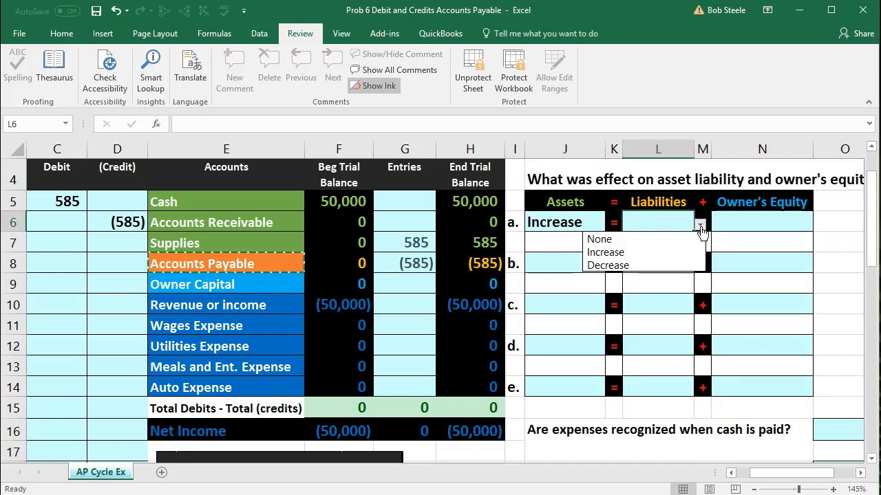
click(688, 254)
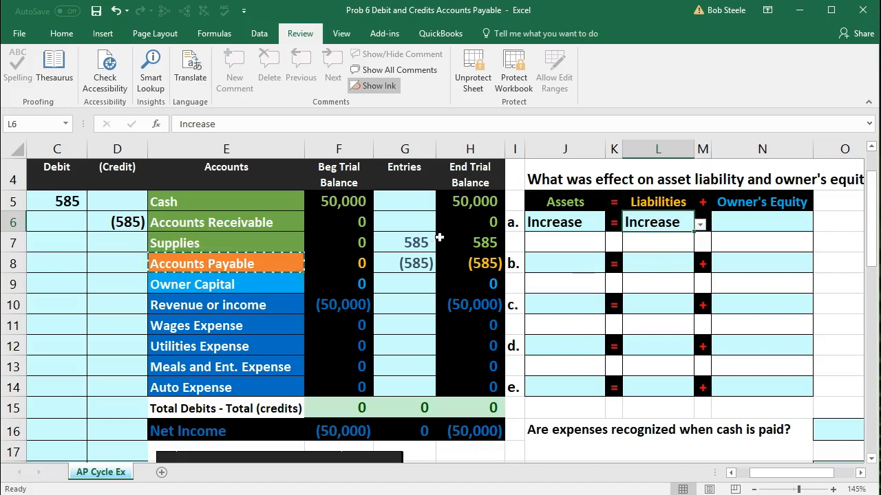
- Set the Owner's Equity effect of transaction a to None in N6 of the accounting equation table
click(582, 224)
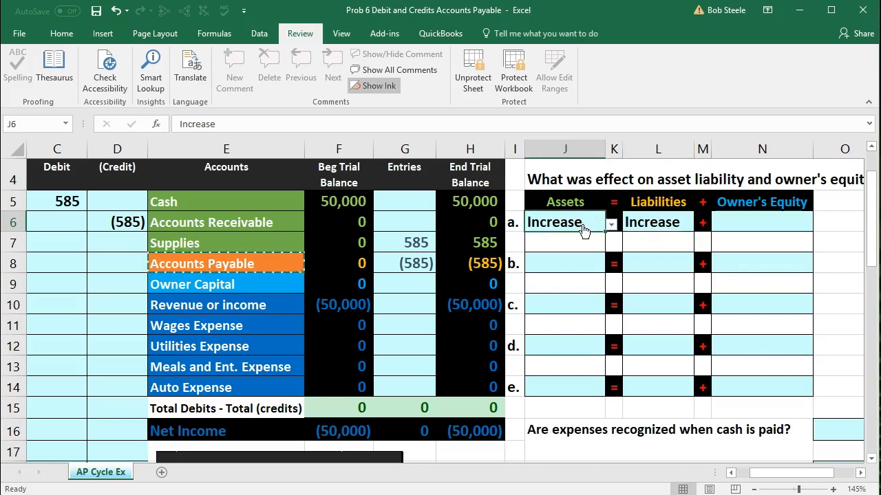
click(645, 226)
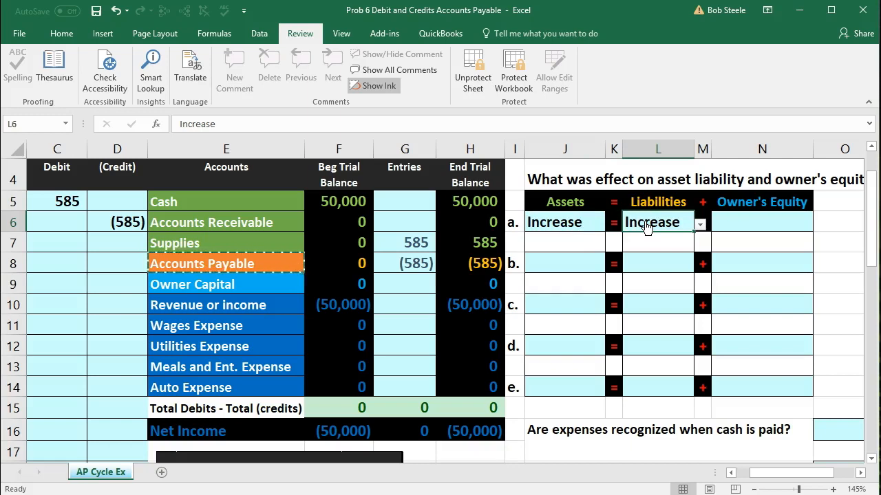
click(782, 225)
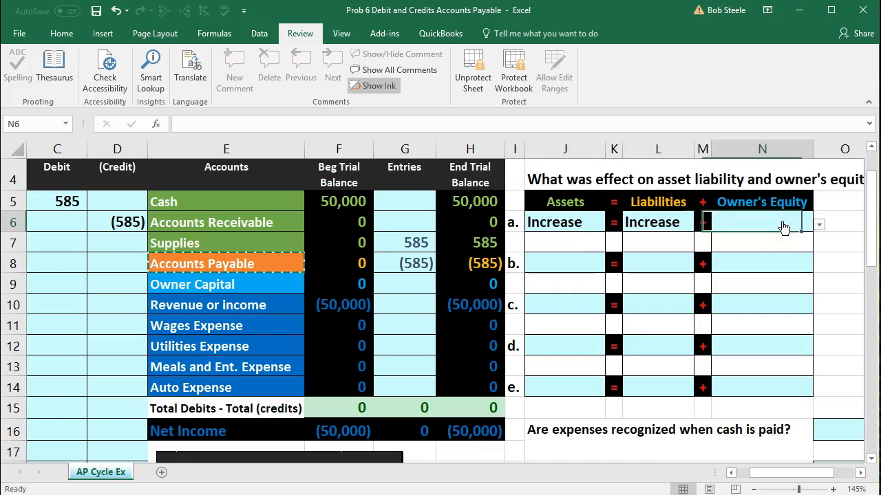
click(820, 227)
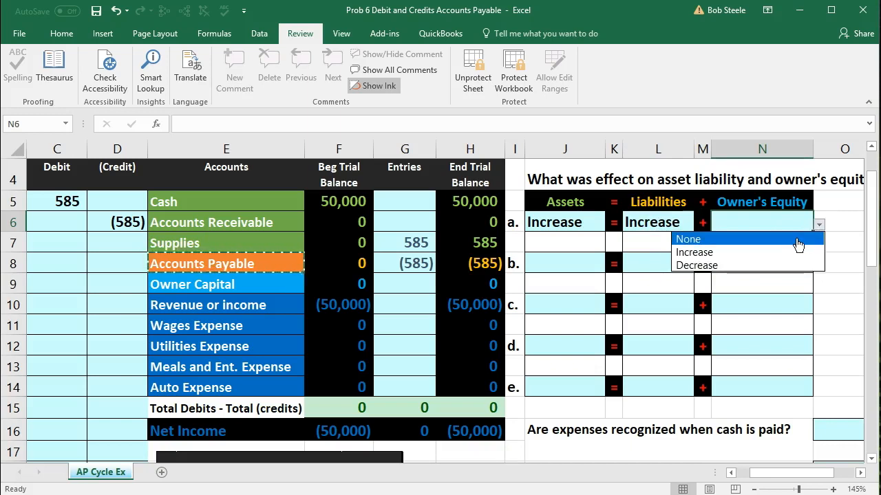
click(799, 240)
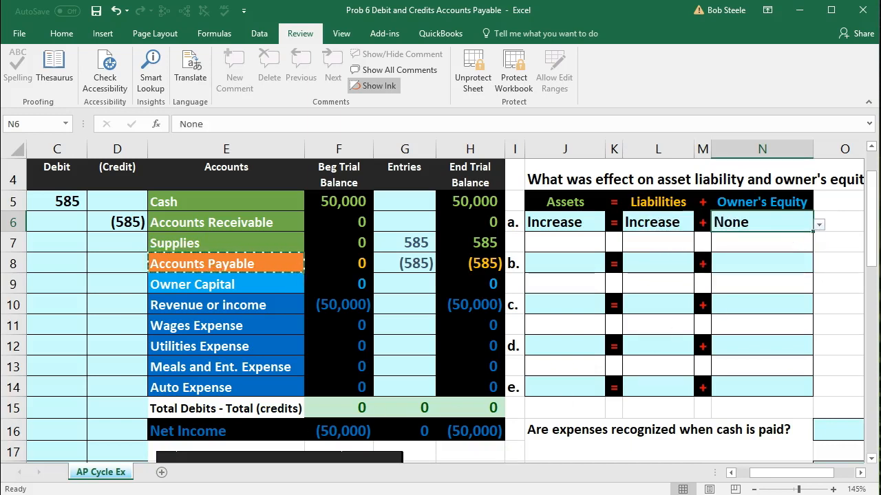
- Examine transaction b in the Activity list together with the Accounts Payable and Cash rows of the trial balance
scroll(292, 344, down, 3)
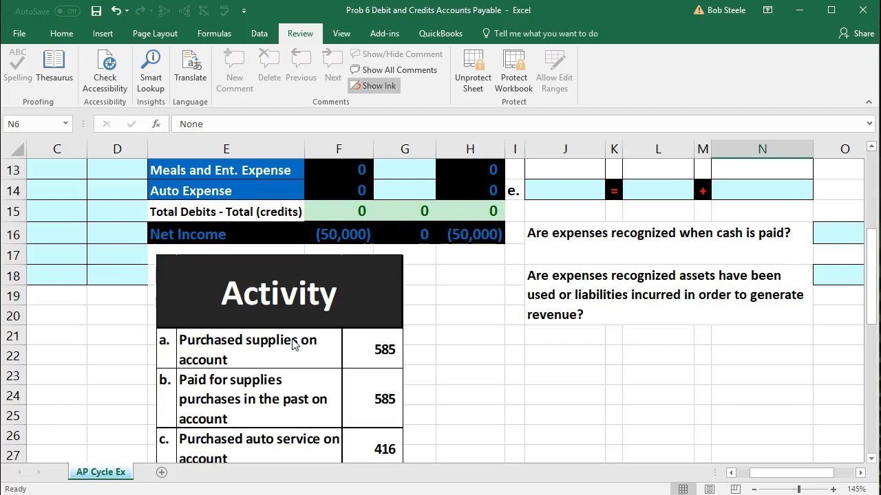
scroll(275, 354, up, 3)
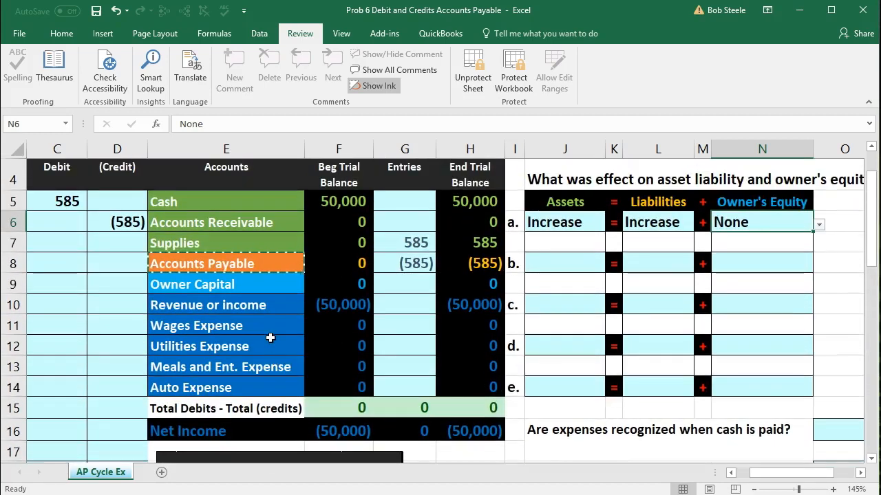
click(249, 264)
click(271, 197)
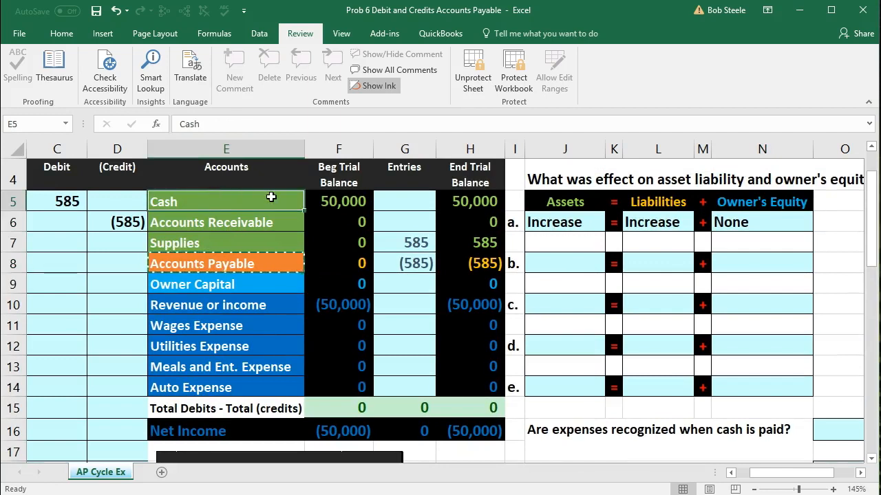
drag(271, 198, 320, 199)
scroll(281, 290, down, 1)
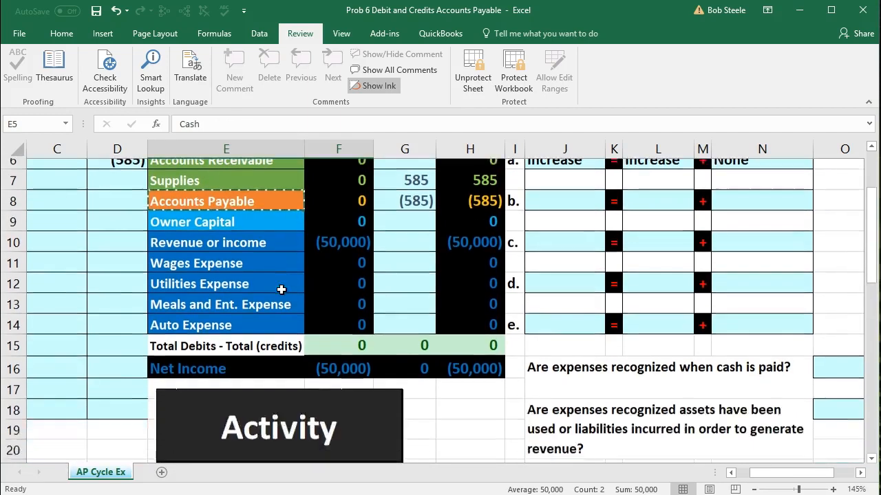
scroll(281, 290, down, 2)
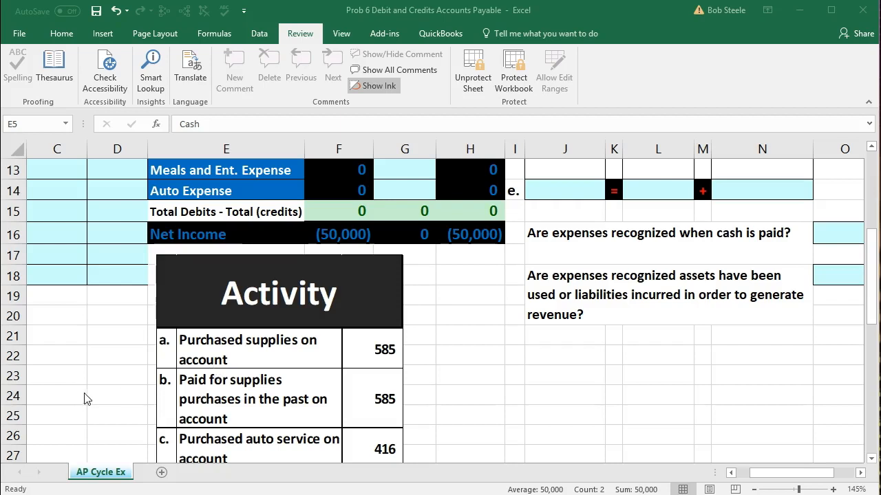
scroll(104, 371, up, 3)
scroll(103, 371, up, 2)
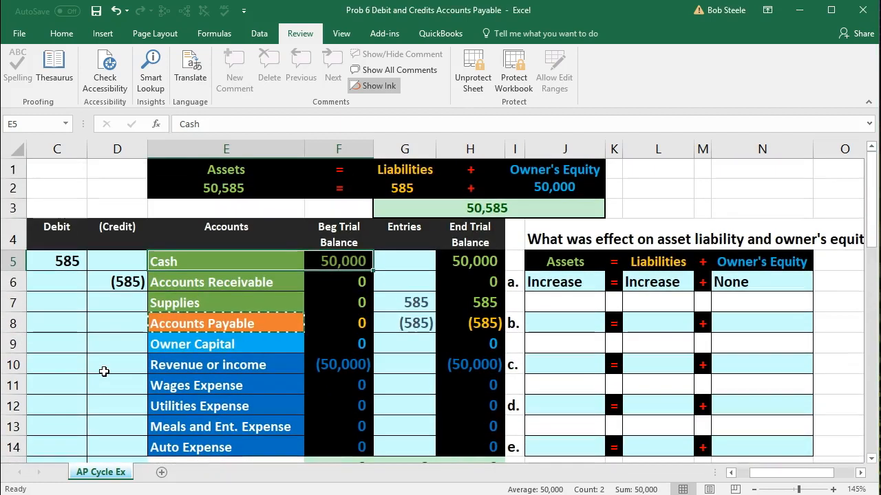
click(344, 258)
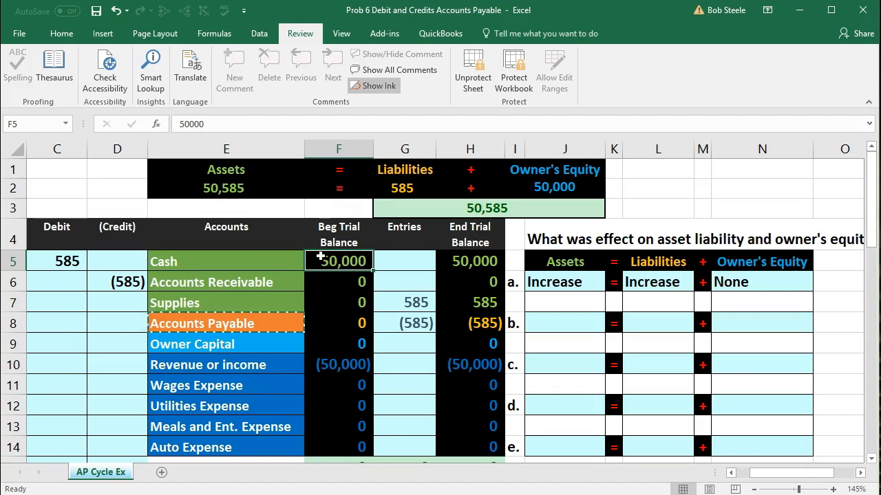
- Copy the Cash account name from E5 into B9 as transaction b's credit account and indent it with leading spaces
click(259, 262)
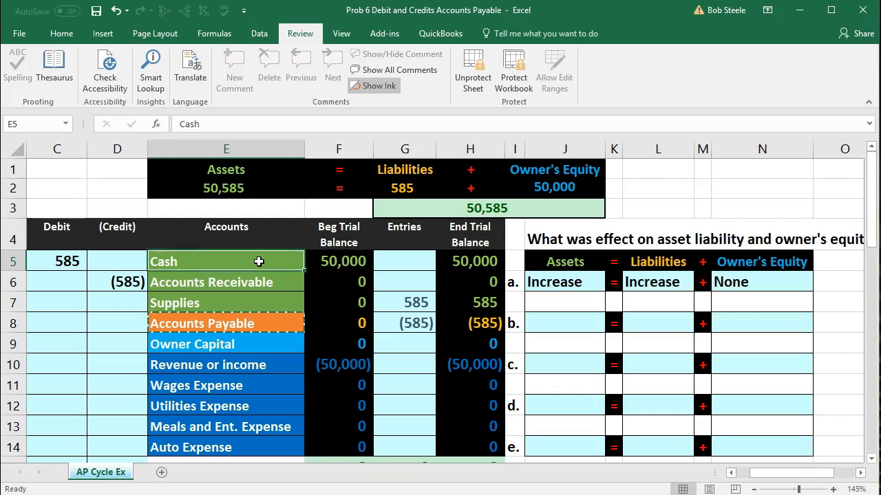
right_click(259, 262)
click(289, 287)
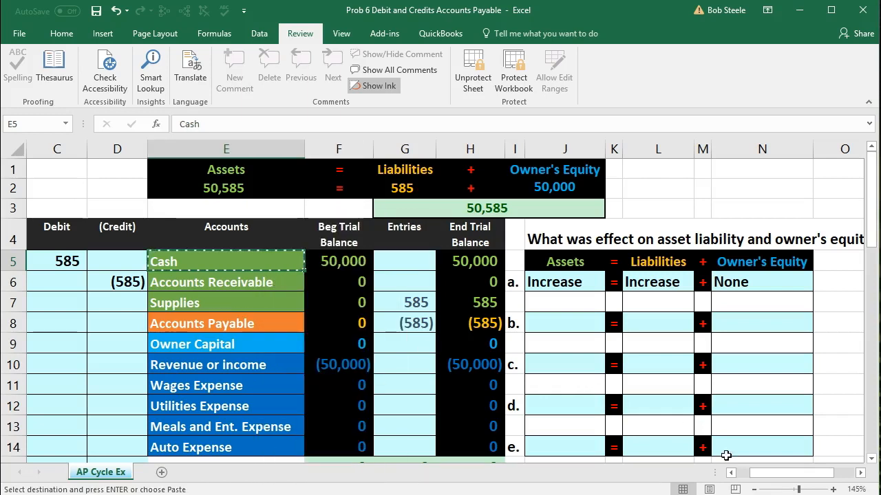
drag(759, 474, 732, 474)
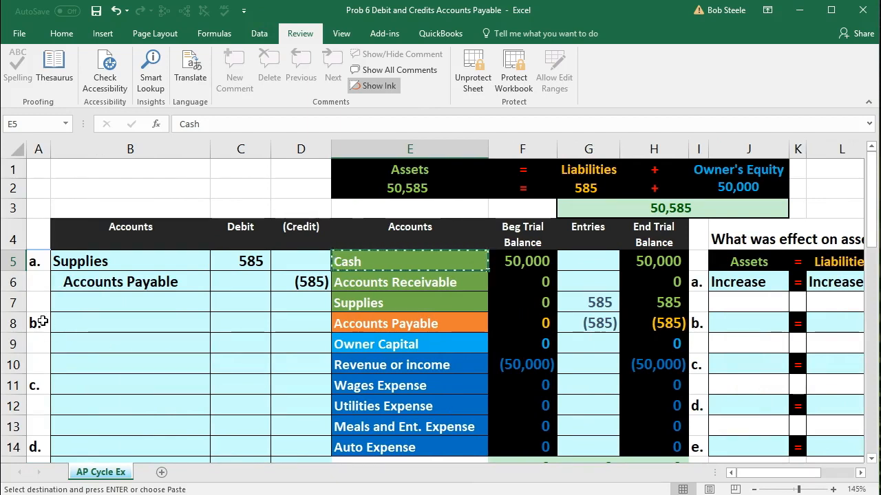
click(74, 339)
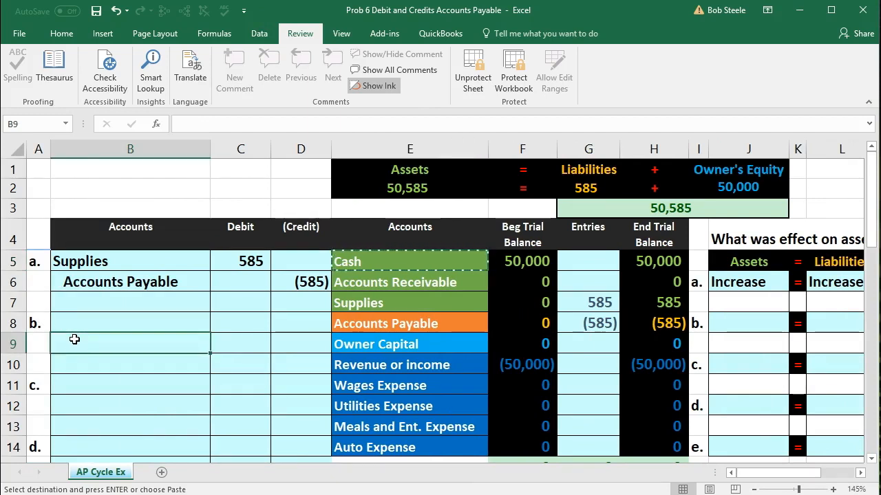
right_click(74, 339)
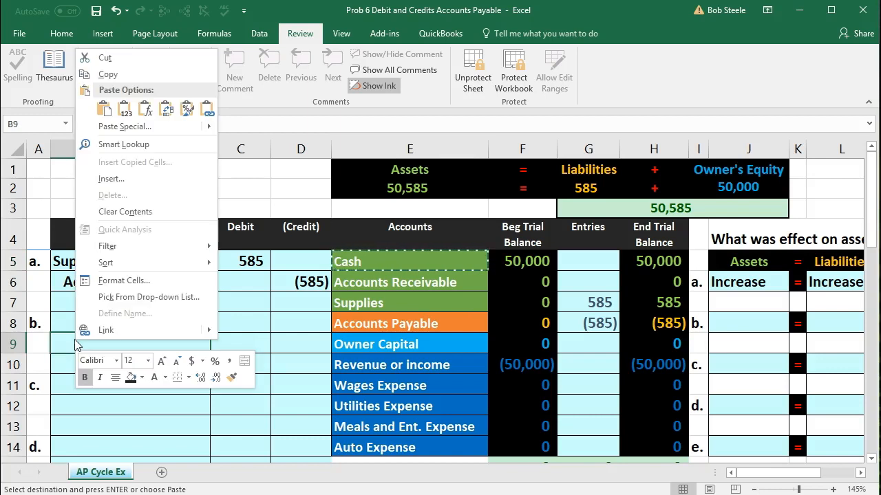
click(103, 109)
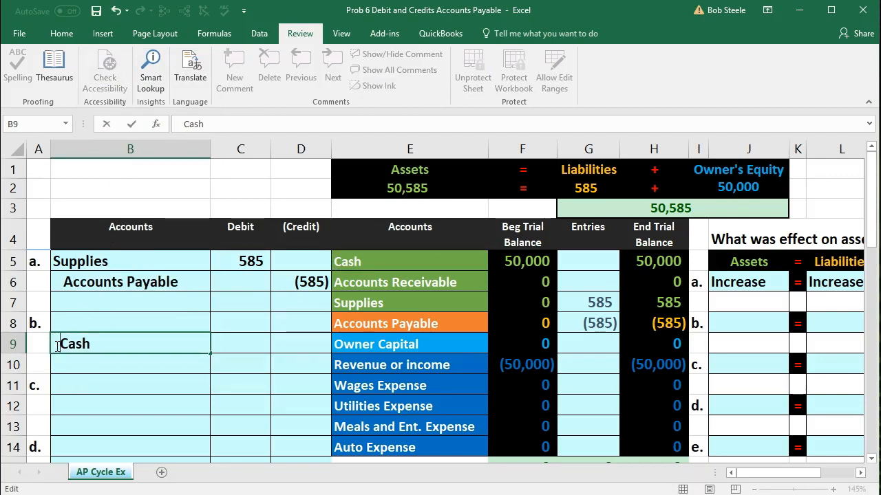
key(Return)
- Enter -585 in D9 as the Cash credit of transaction b, using the amount from the Activity list
key(Right)
key(Right)
key(Up)
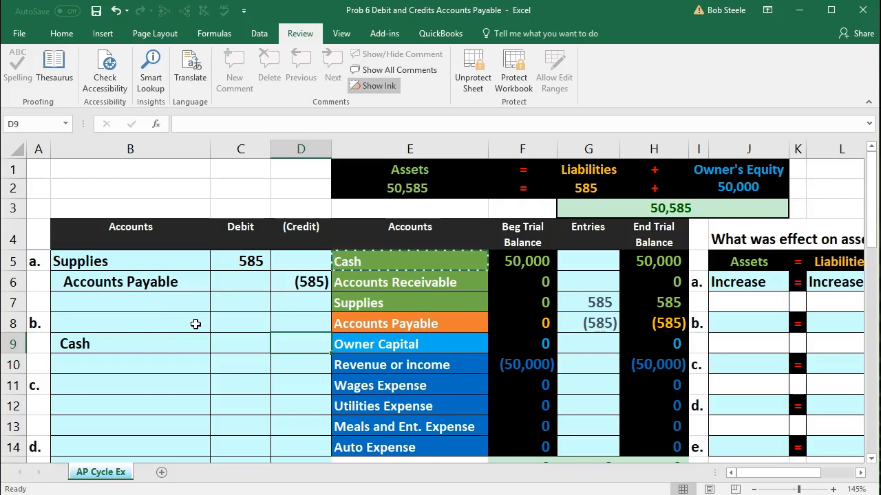
scroll(195, 324, down, 4)
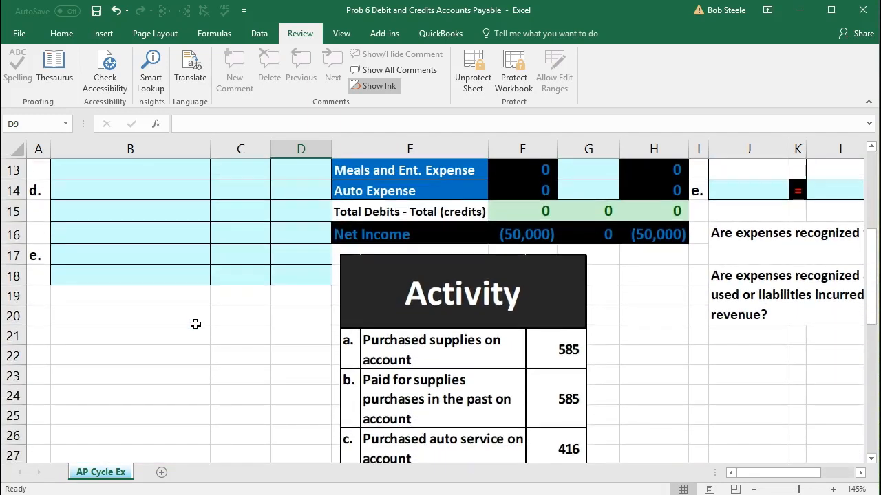
scroll(195, 324, up, 3)
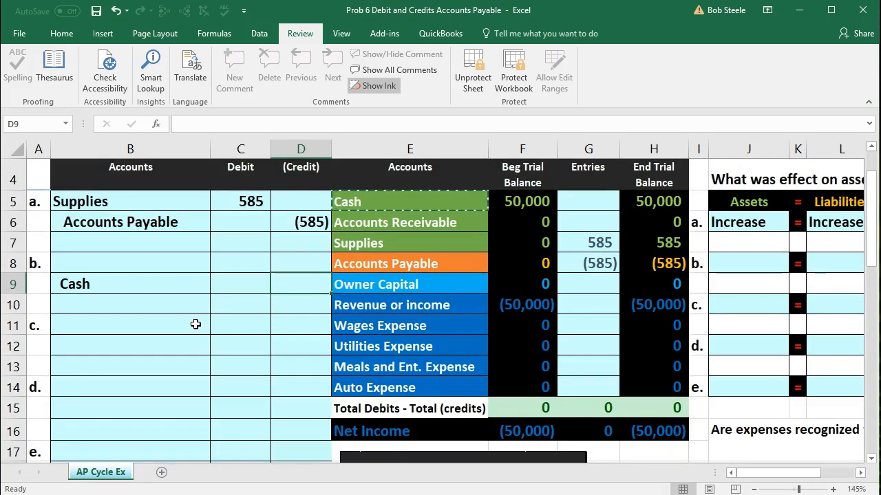
text(-)
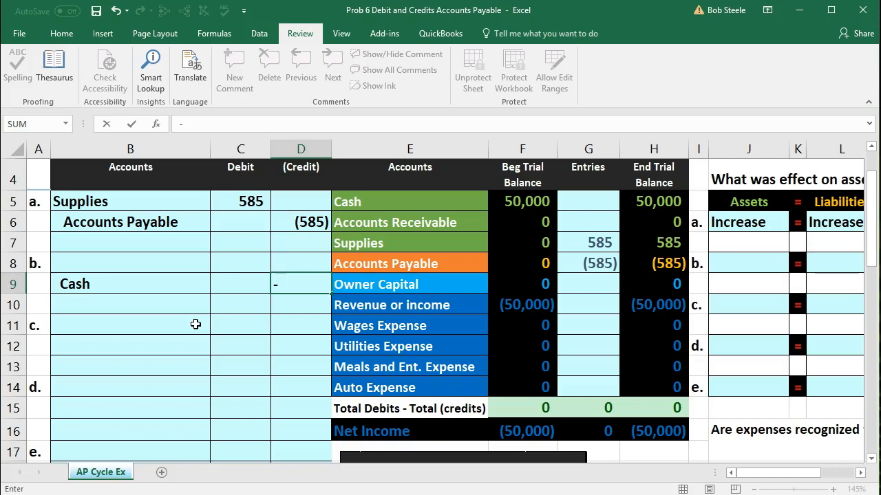
text(585)
key(Return)
- Enter the formula =-D9 in C8 for the debit amount of transaction b
key(Left)
key(Up)
key(Up)
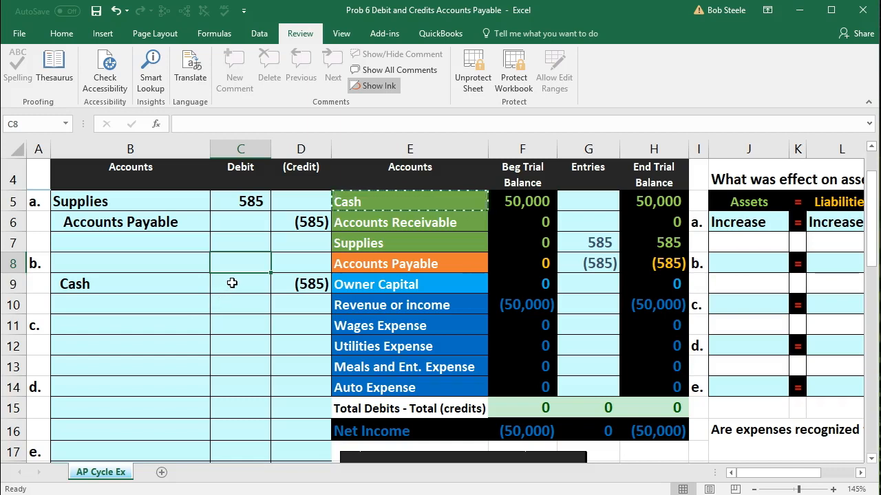
text(-)
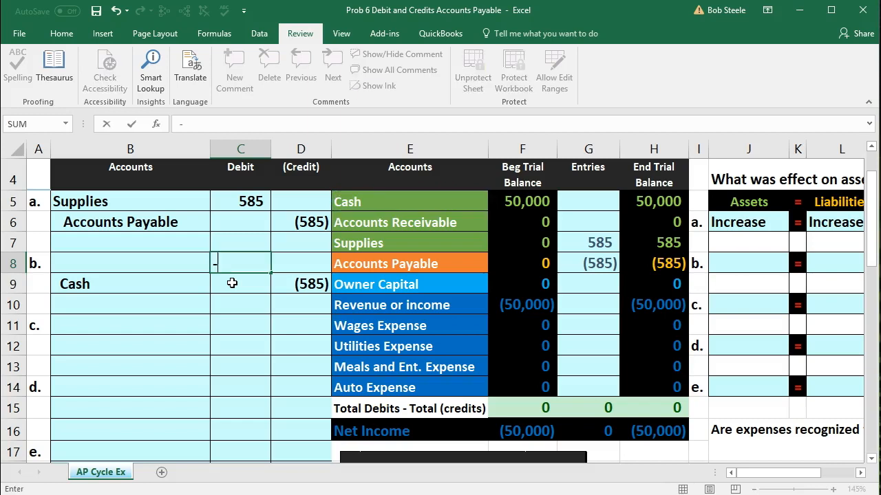
click(303, 286)
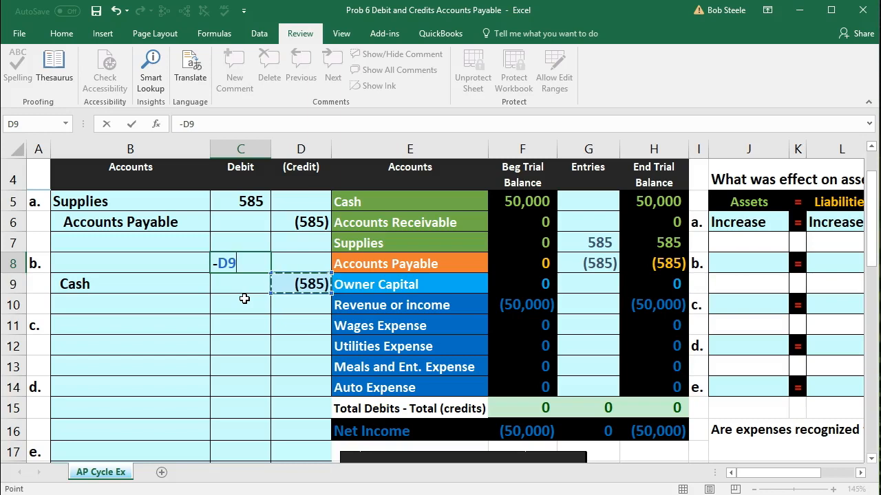
key(Return)
click(244, 263)
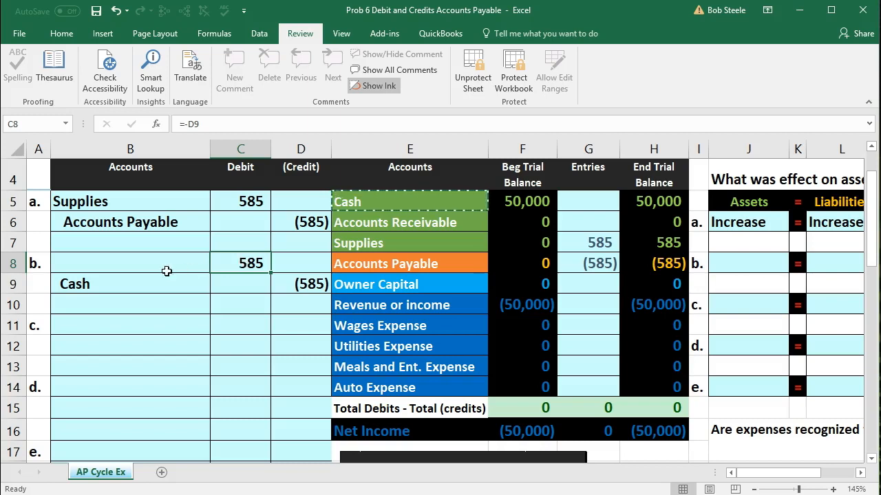
- Copy the Accounts Payable account name from E8 into B8 as transaction b's debit account
click(146, 267)
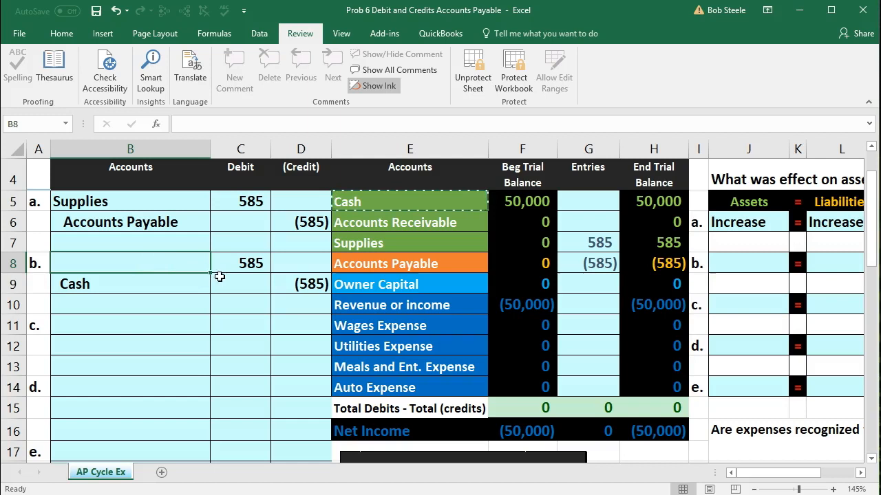
click(300, 282)
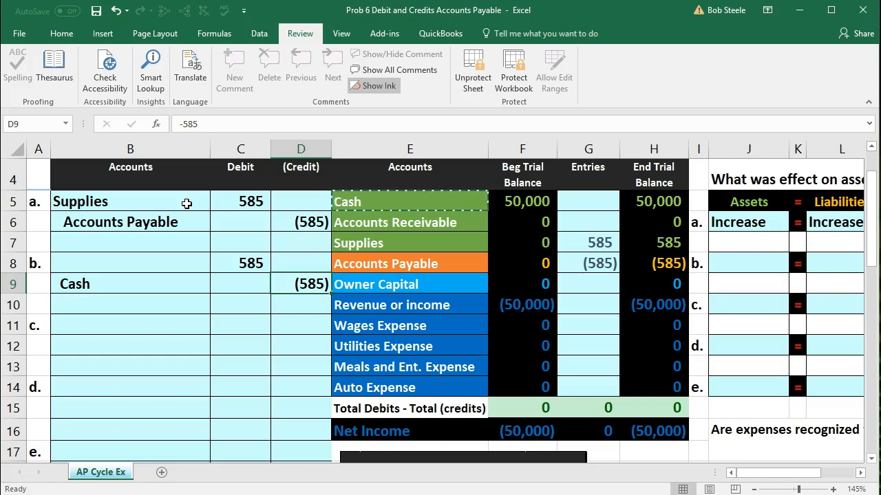
drag(375, 267, 629, 262)
click(645, 264)
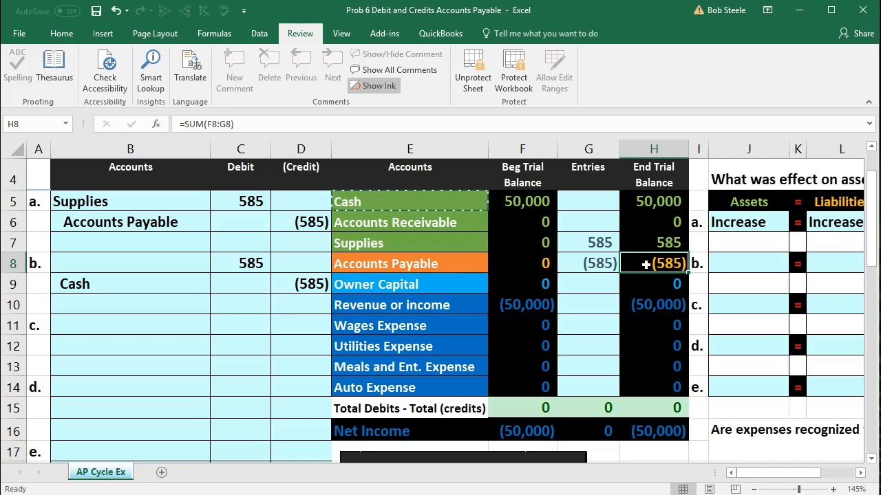
click(434, 263)
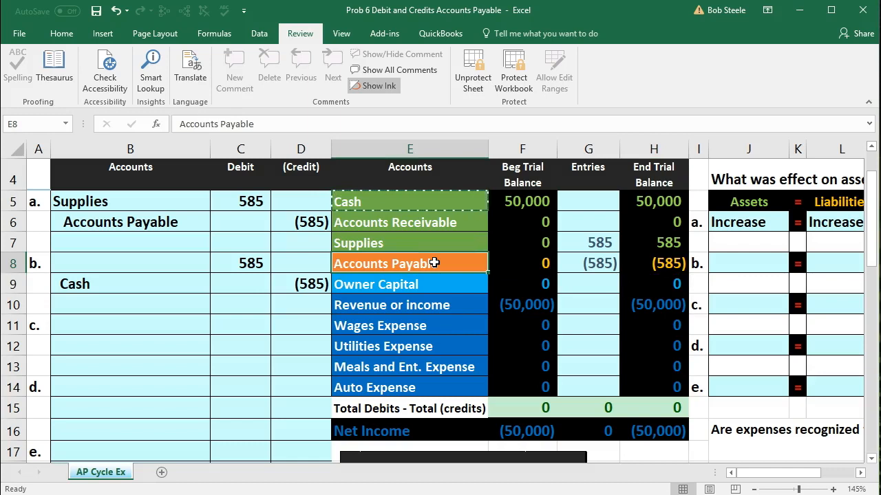
right_click(434, 263)
click(468, 289)
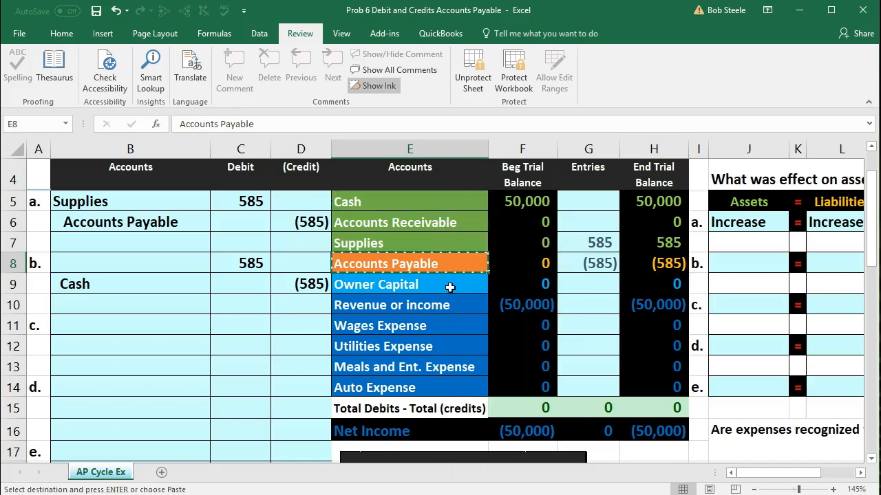
click(165, 266)
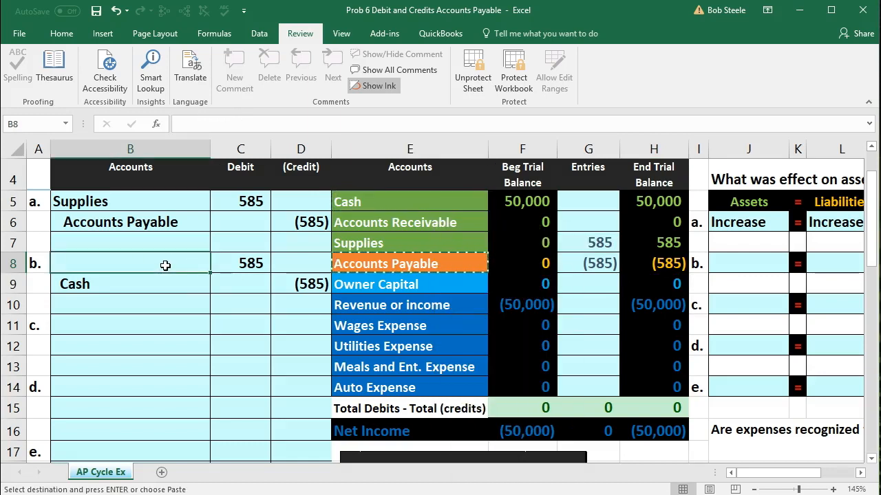
right_click(165, 266)
click(222, 326)
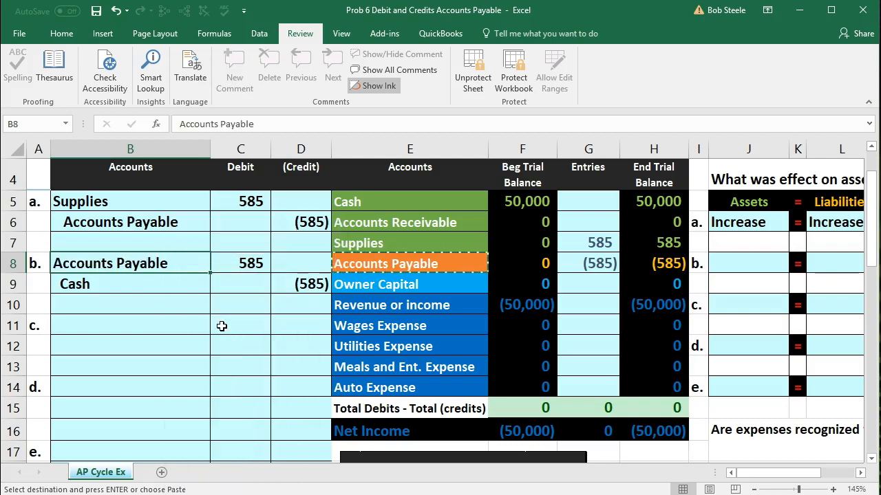
click(221, 326)
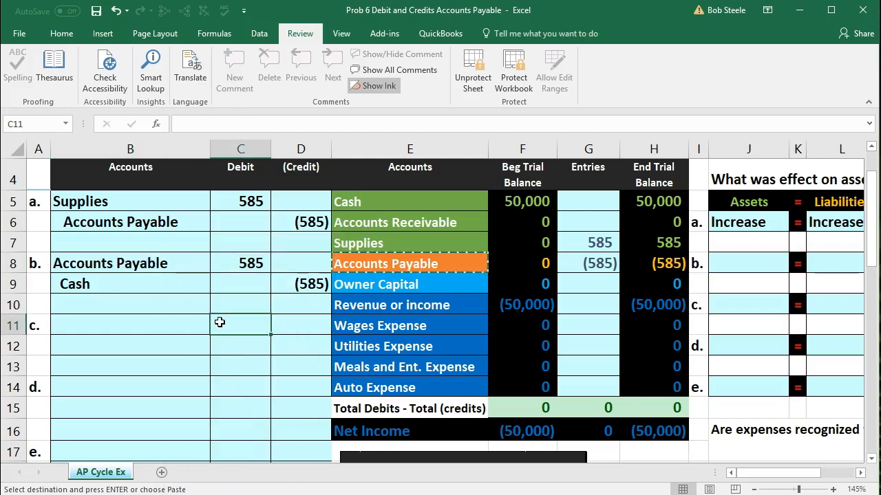
drag(165, 264, 225, 267)
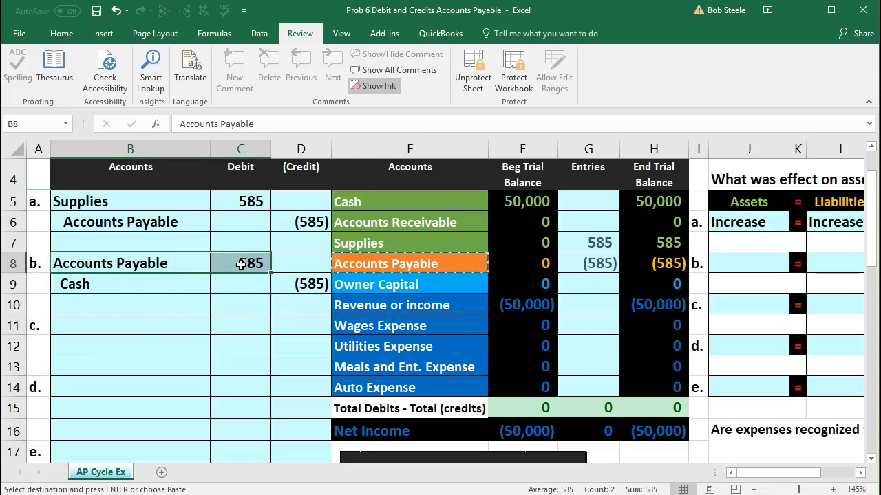
- Post the Accounts Payable debit of transaction b to the trial balance by extending the G8 entry formula to =D6+C8
click(217, 263)
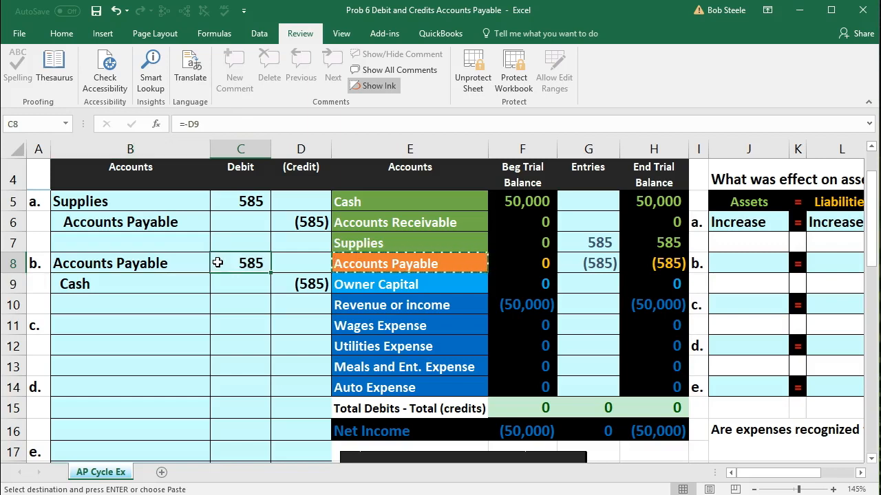
drag(359, 264, 639, 265)
click(640, 264)
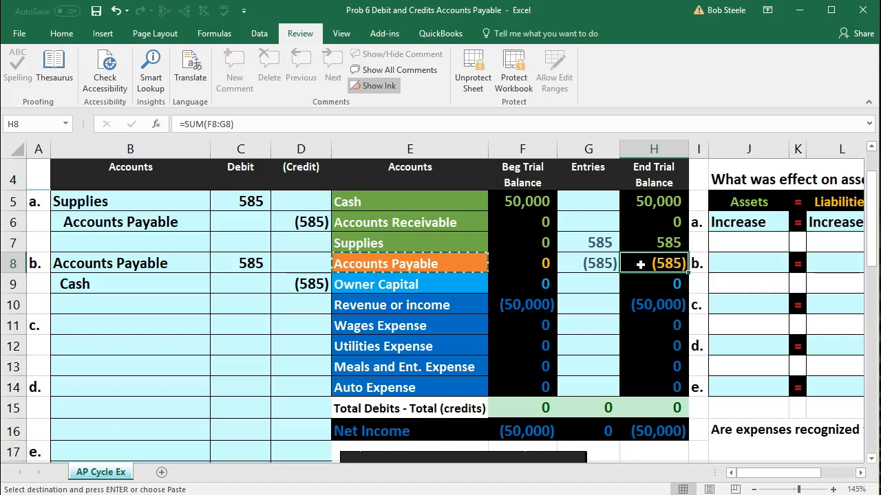
click(257, 261)
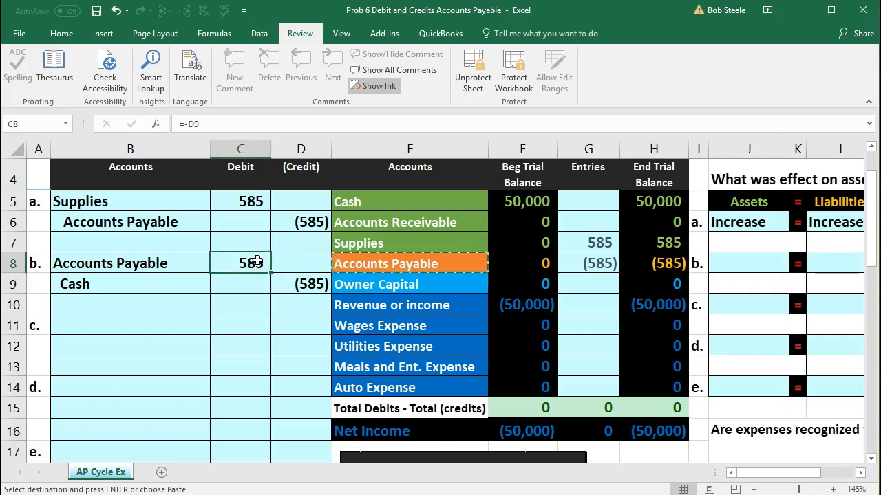
drag(165, 263, 240, 265)
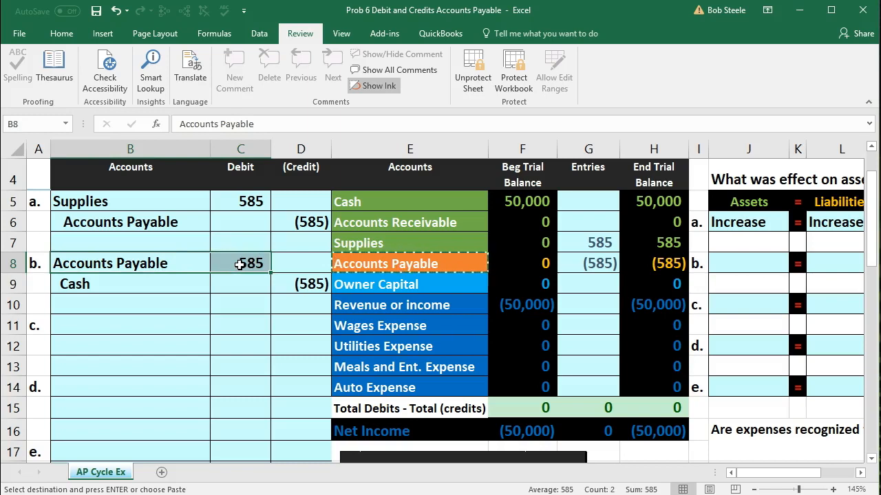
click(582, 262)
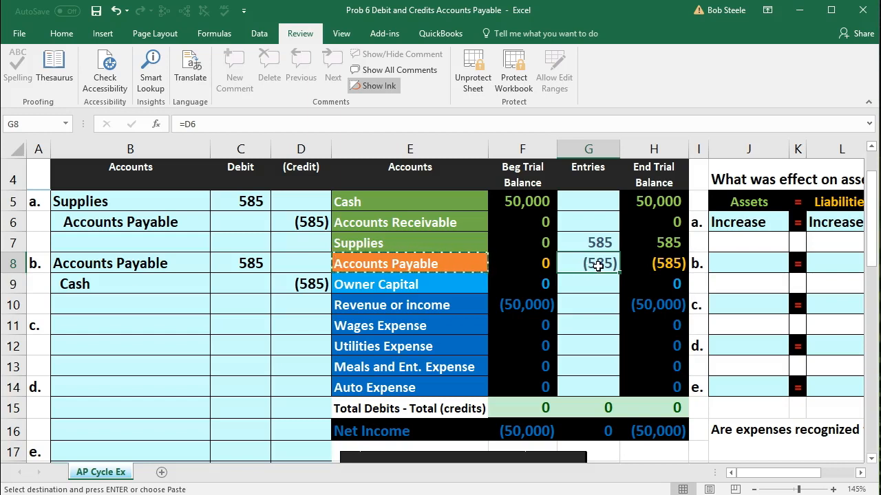
double_click(598, 266)
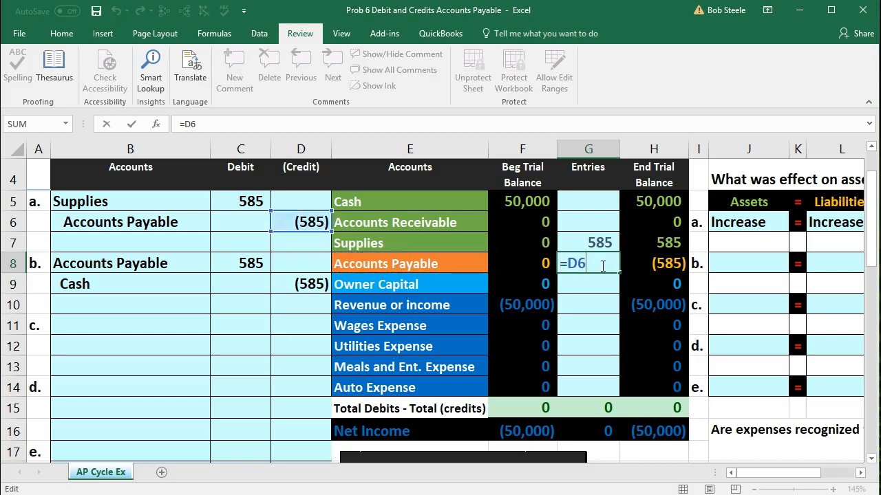
text(+)
click(238, 263)
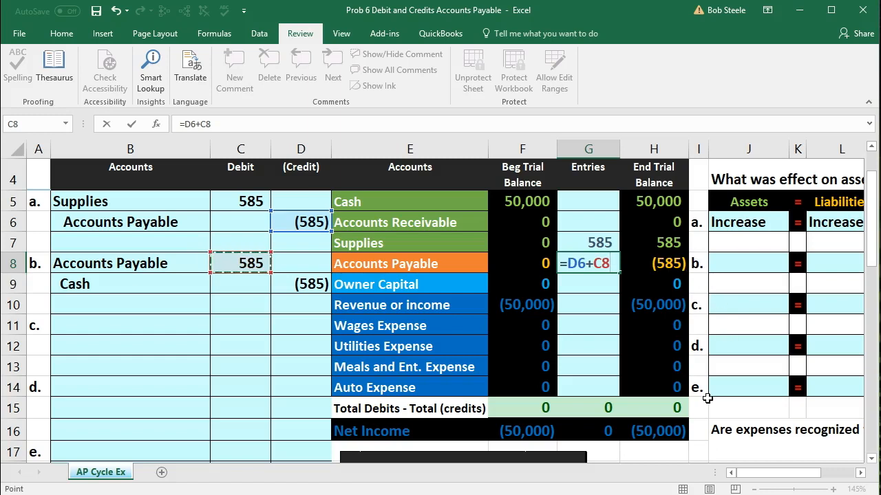
key(Return)
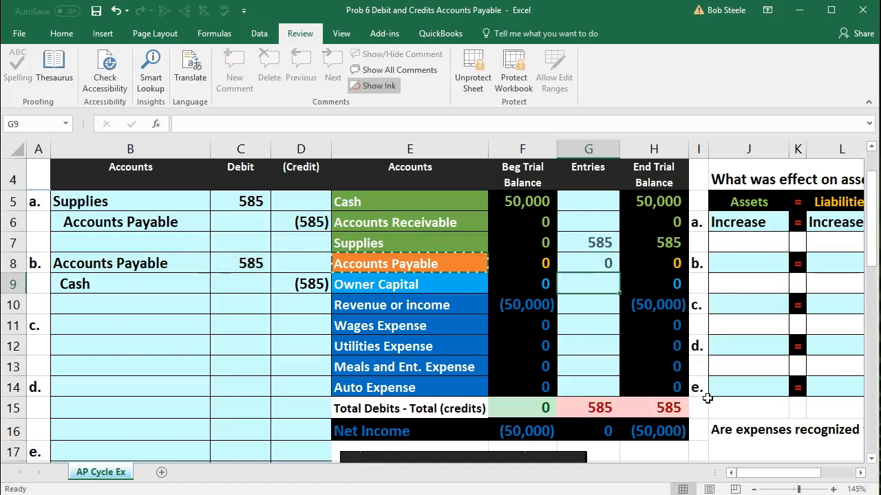
click(660, 270)
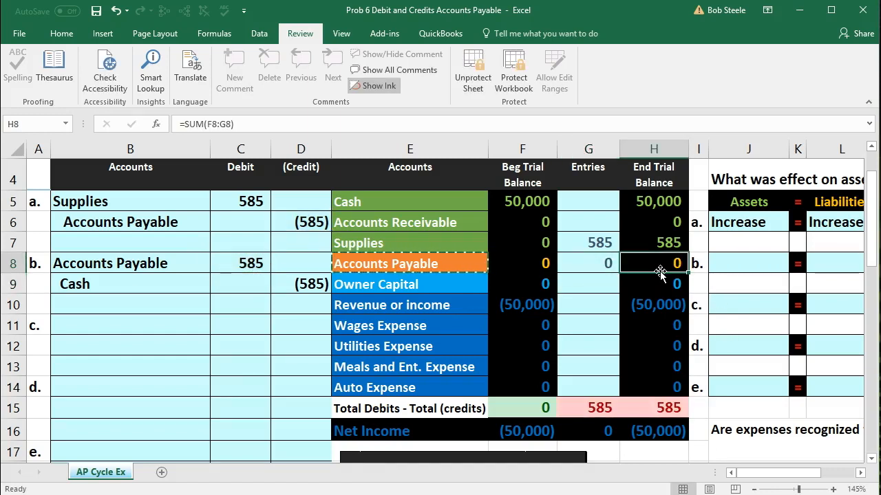
- Post the Cash credit of transaction b by entering =D9 in G5, and check the ending trial balance total
drag(155, 287, 285, 284)
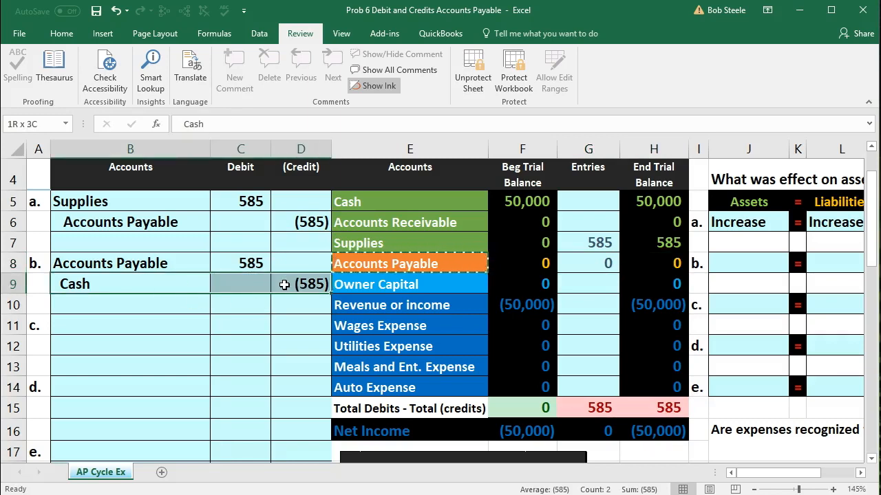
click(578, 202)
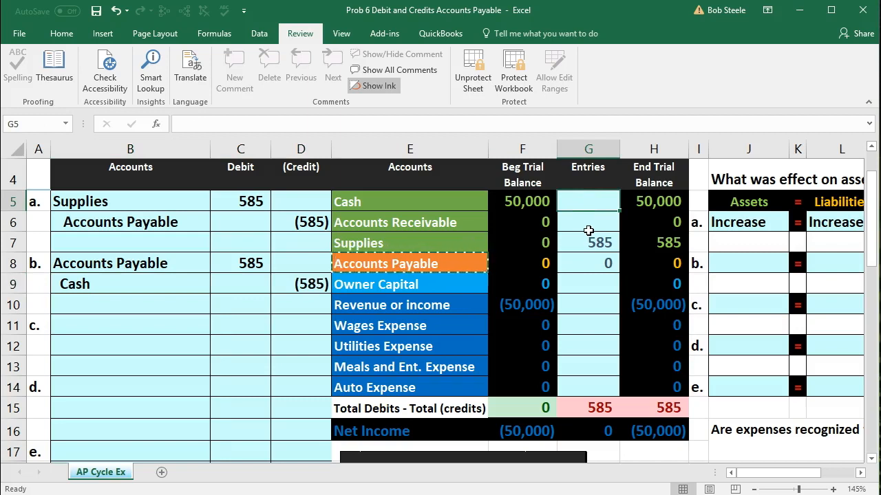
text(=)
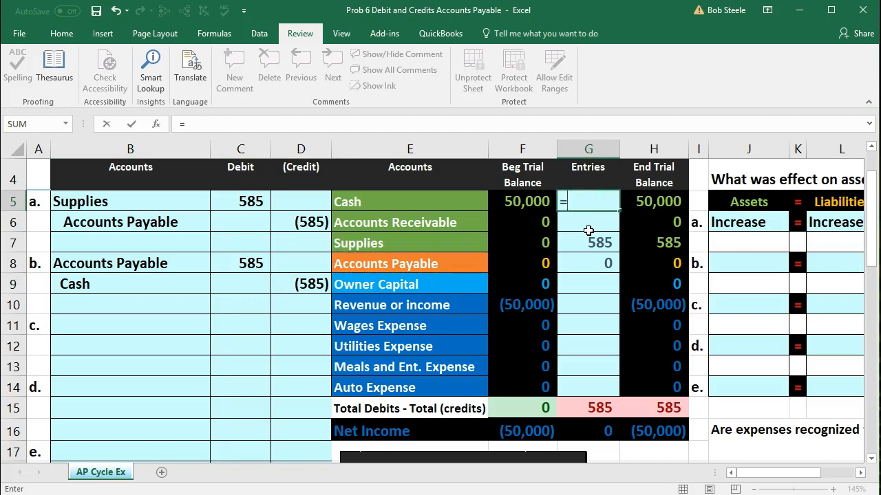
click(300, 284)
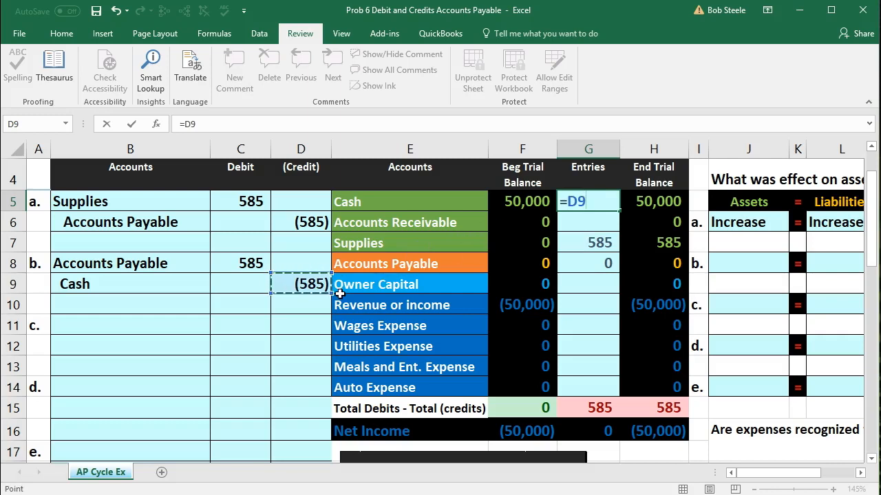
key(Return)
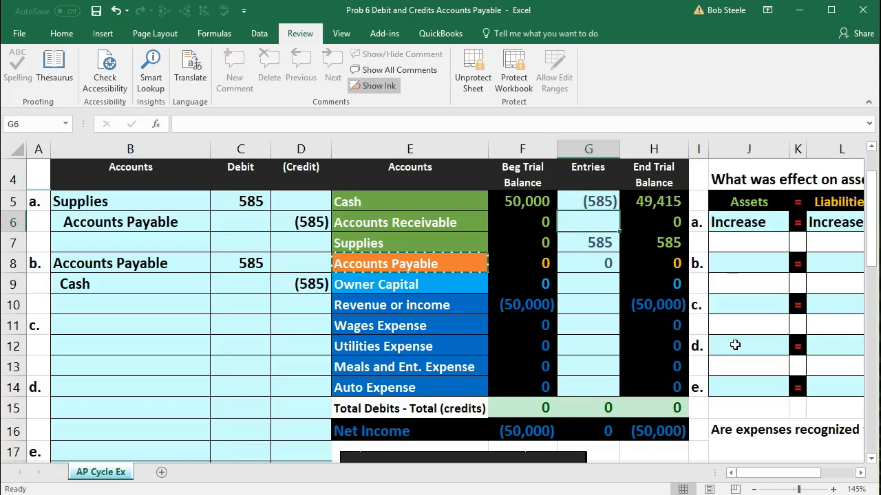
click(671, 410)
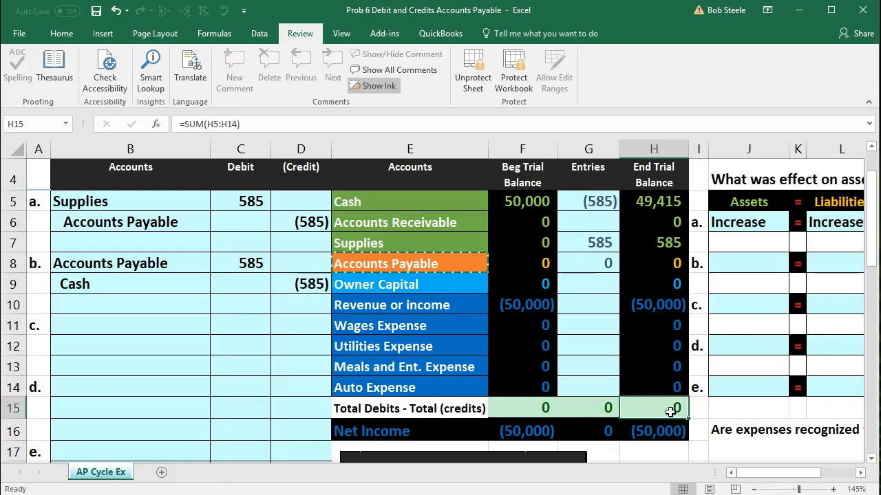
drag(655, 204, 655, 243)
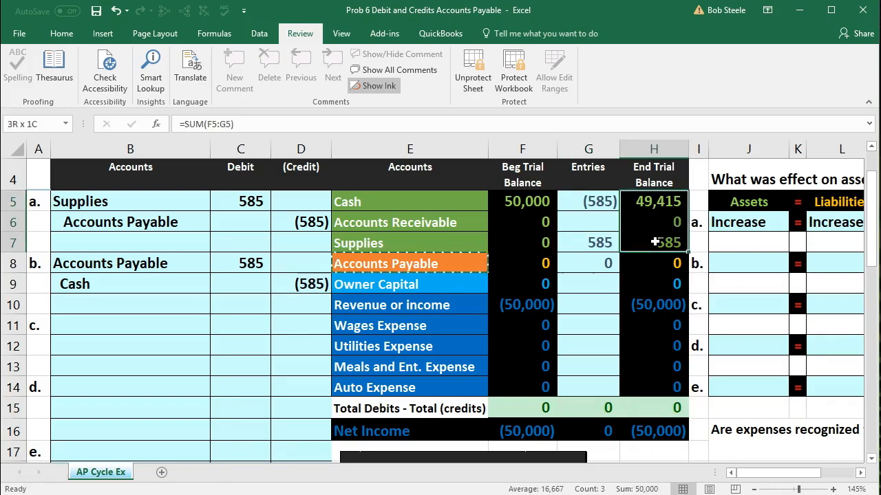
drag(645, 307, 645, 340)
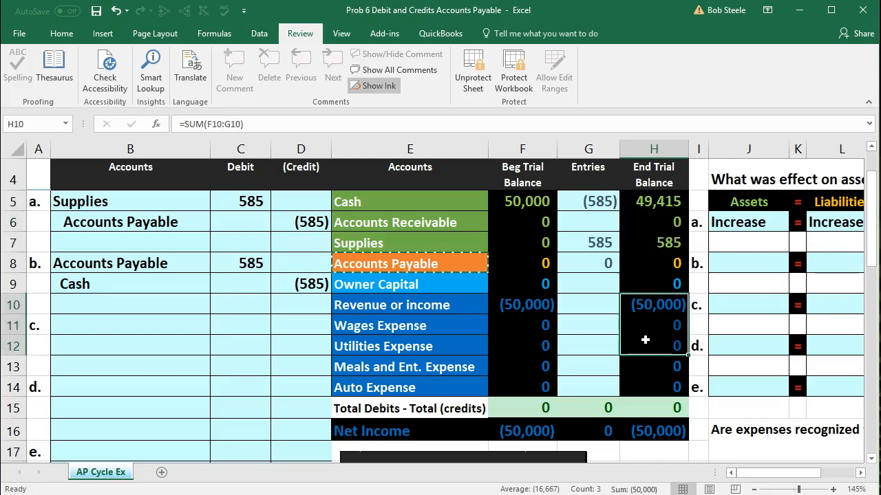
click(655, 408)
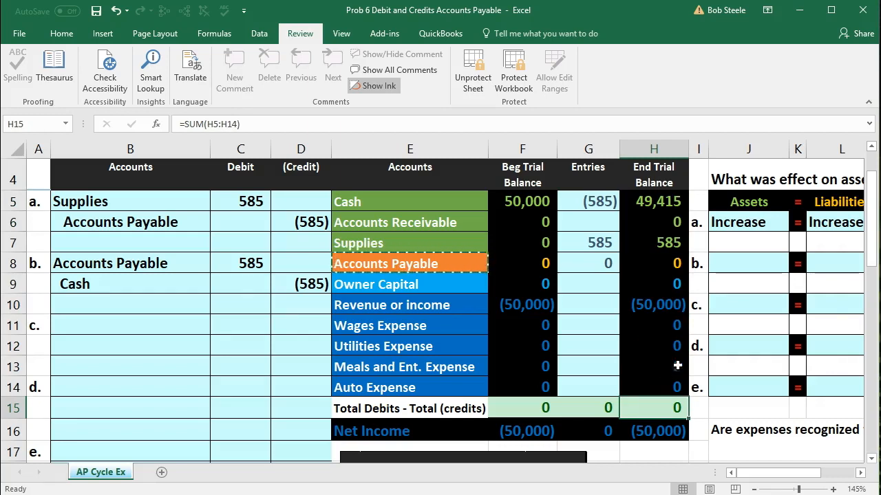
- Set the Assets effect of transaction b in J8 to Decrease
click(760, 269)
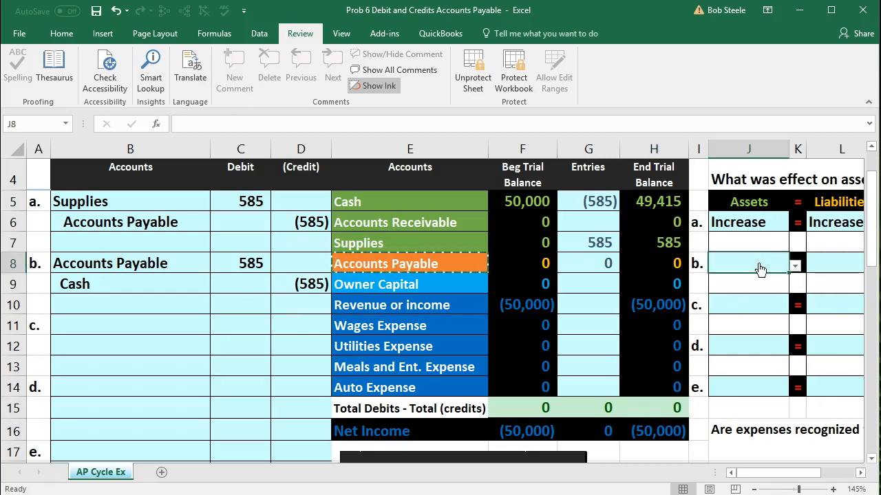
key(Right)
key(Right)
key(Right)
key(Right)
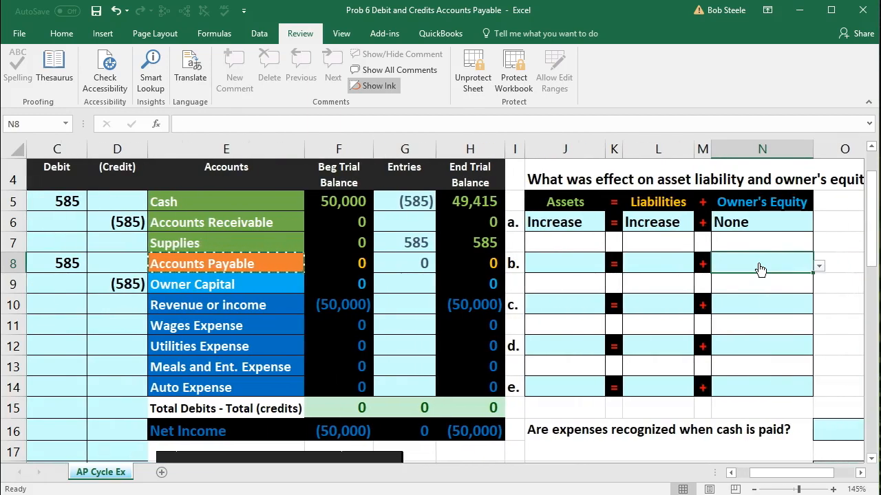
click(575, 267)
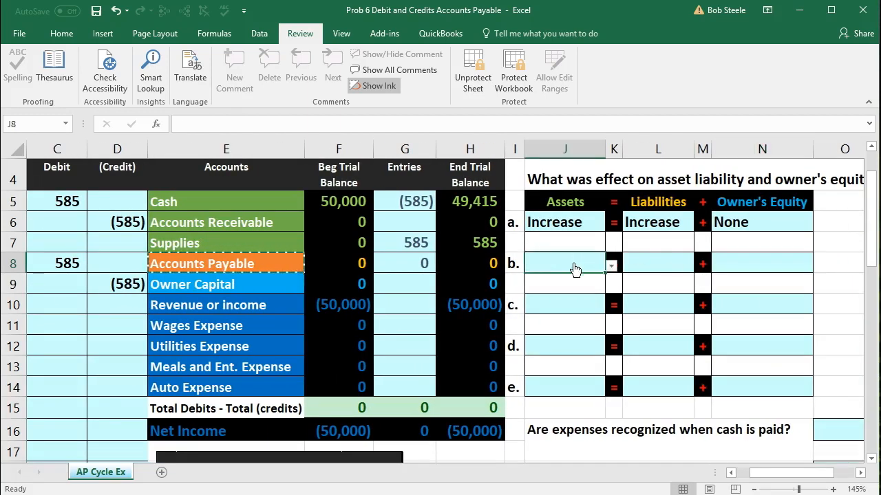
click(612, 266)
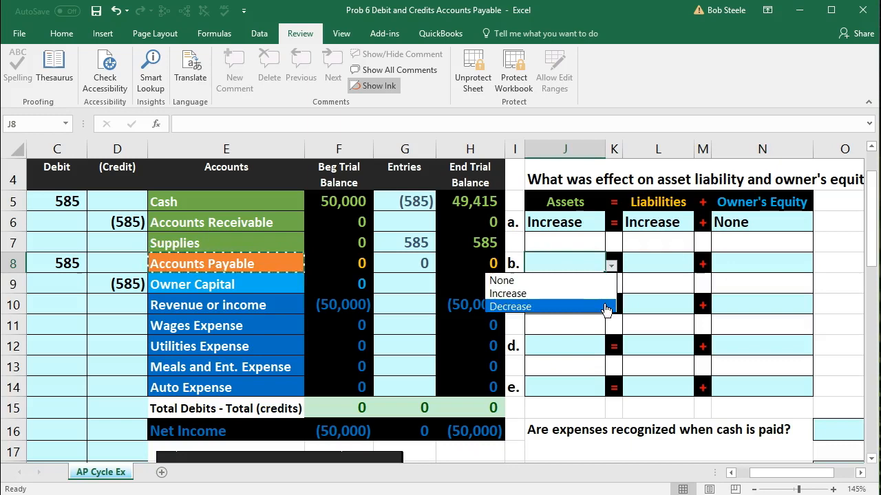
click(605, 306)
- Set transaction b's Liabilities effect in L8 to Decrease and its Owner's Equity effect in N8 to None
click(659, 263)
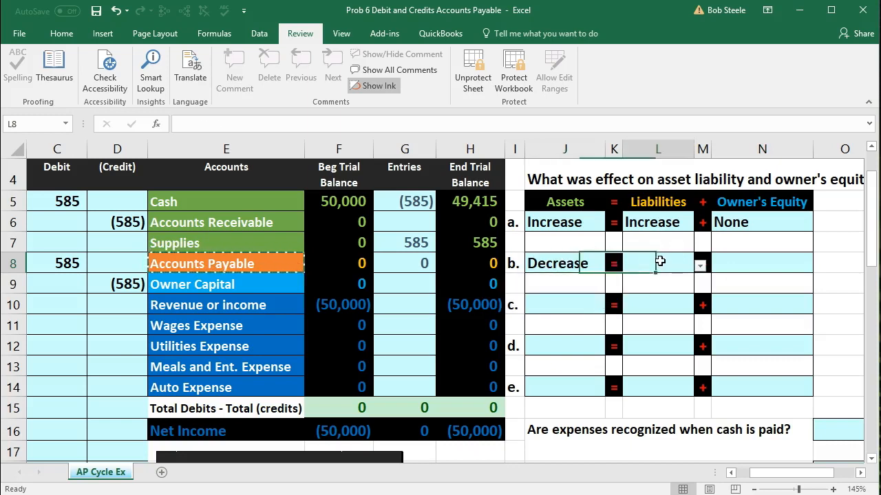
click(700, 266)
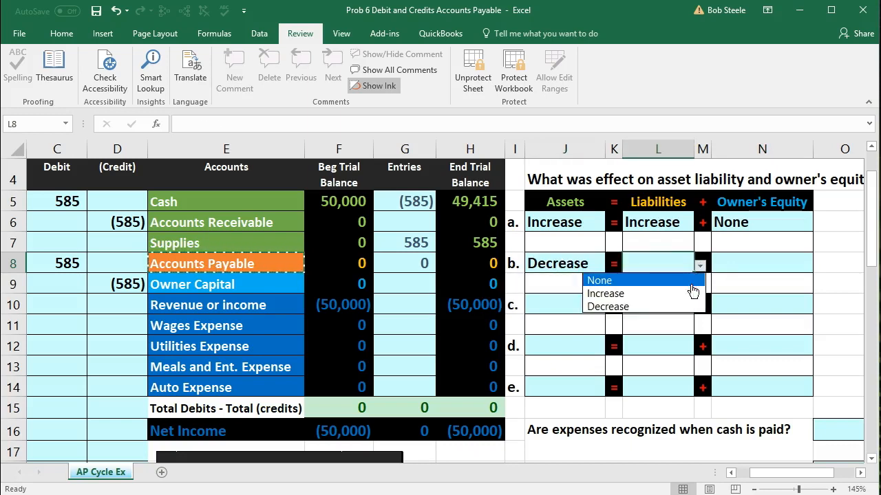
click(691, 306)
click(750, 272)
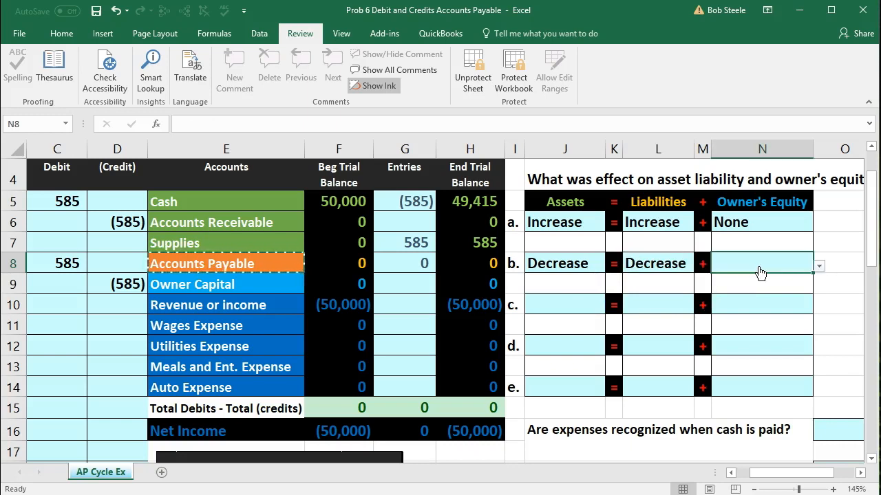
click(820, 268)
click(799, 284)
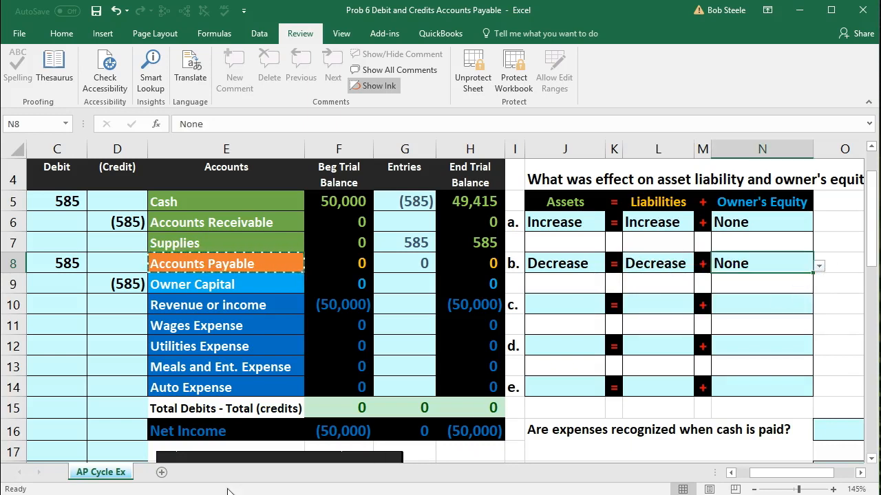
- Read transaction c in the Activity list and check the Cash, Accounts Payable and Supplies accounts in the trial balance
scroll(311, 352, down, 3)
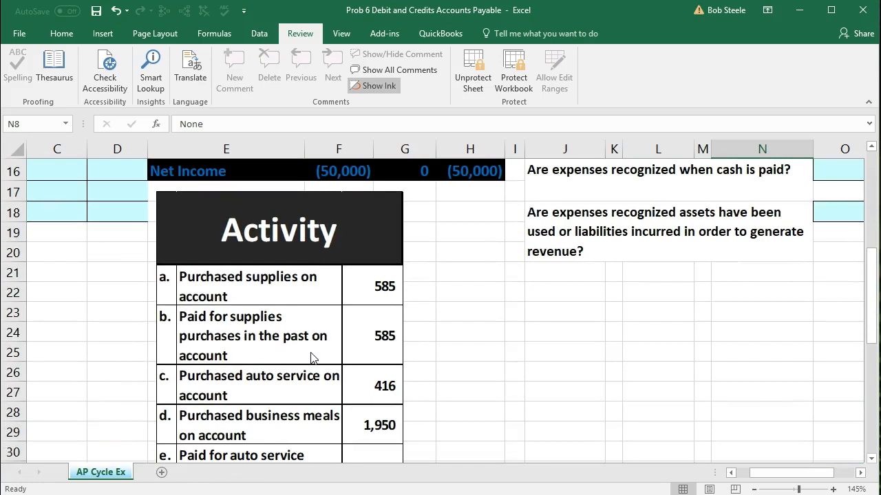
scroll(310, 358, up, 1)
drag(788, 475, 772, 475)
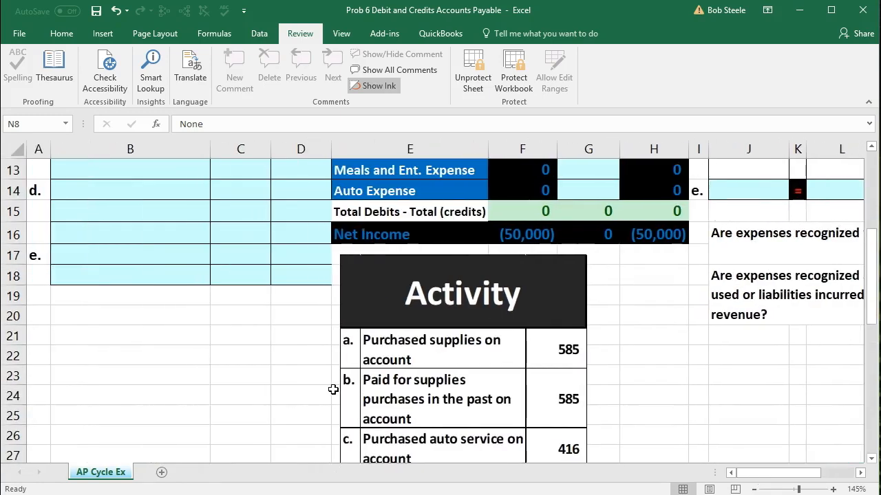
scroll(333, 390, up, 3)
drag(403, 201, 632, 202)
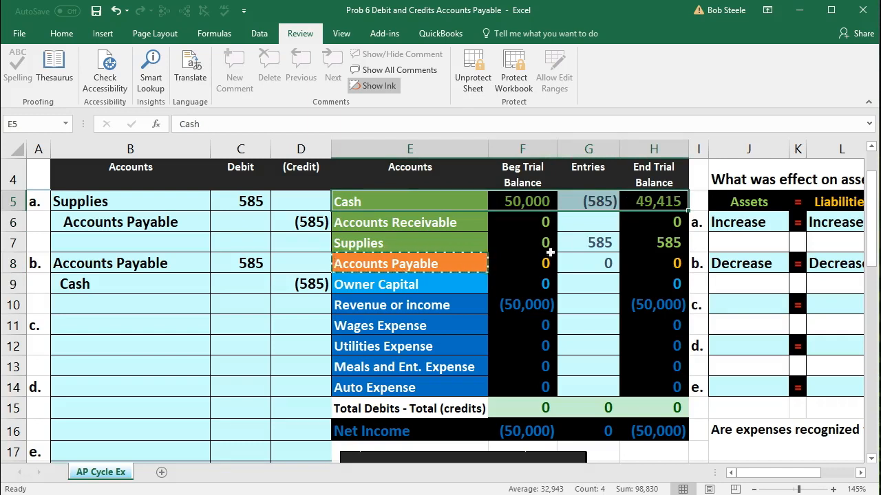
click(460, 263)
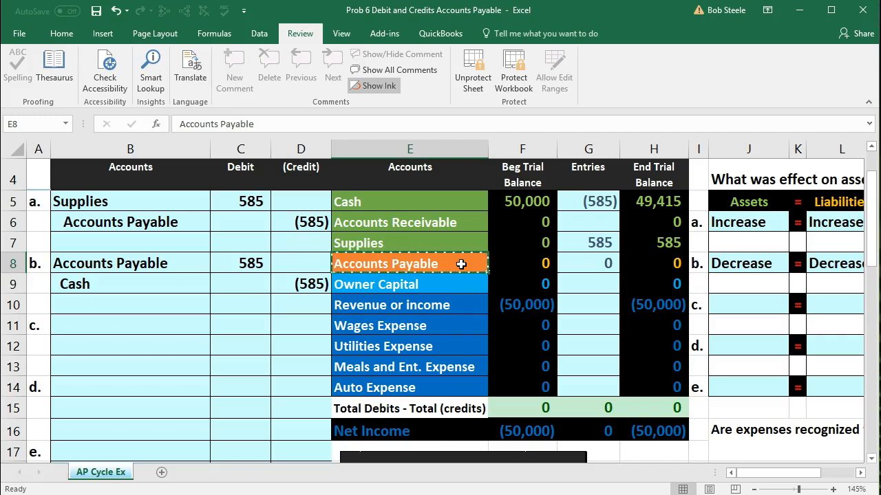
click(440, 244)
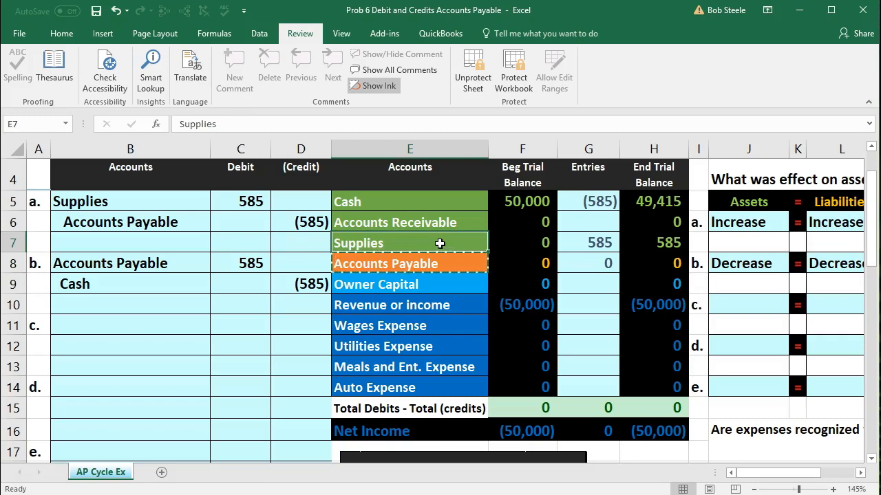
- Copy the Auto Expense account name from E14 and paste it as values into B11 for transaction c's debit line
click(454, 386)
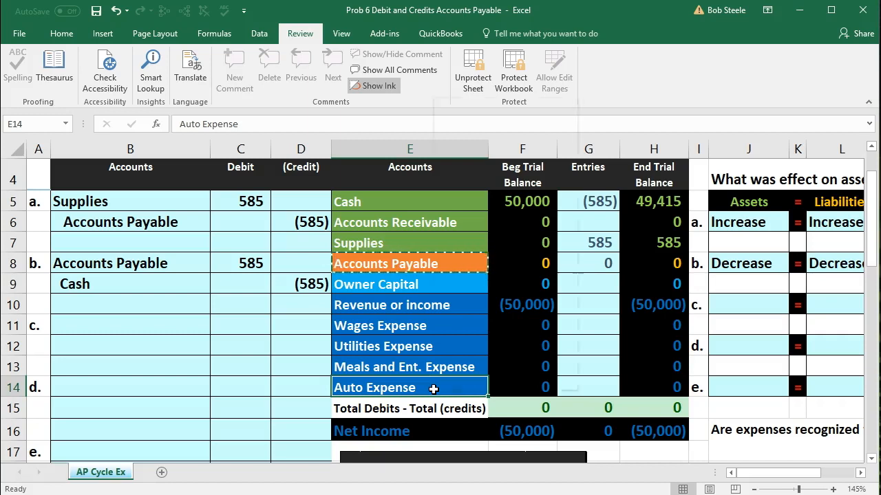
right_click(434, 389)
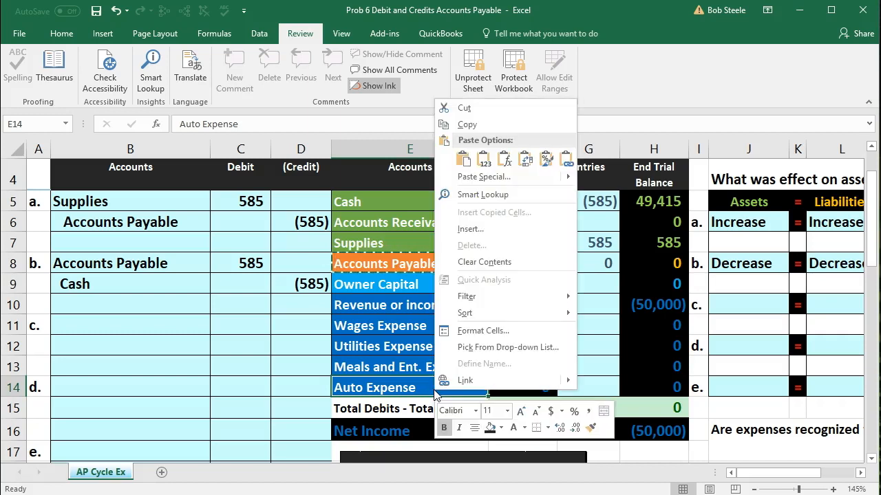
click(478, 128)
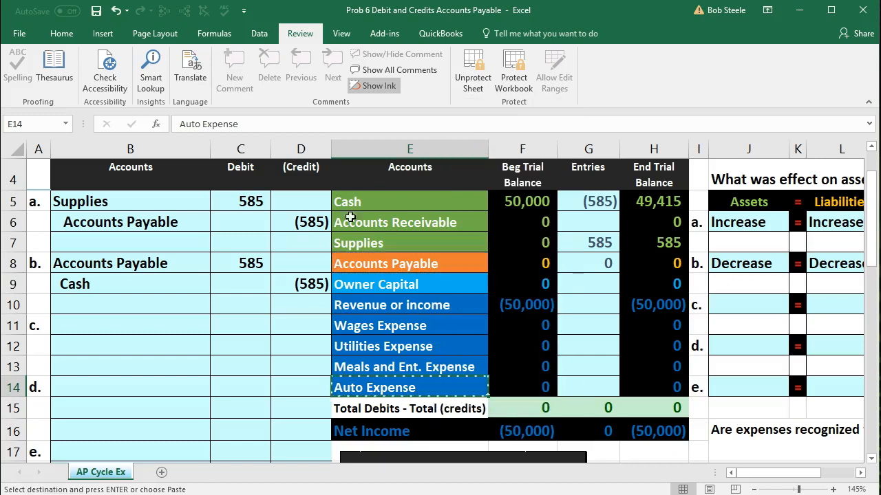
click(117, 323)
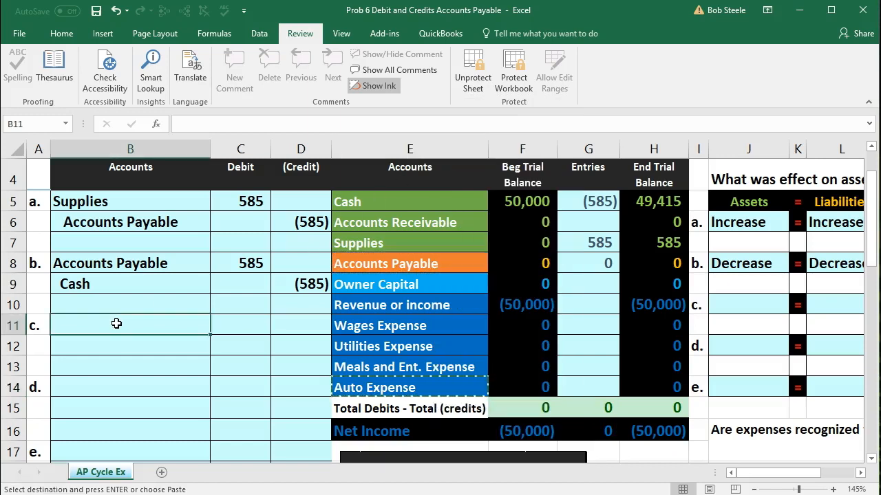
right_click(116, 324)
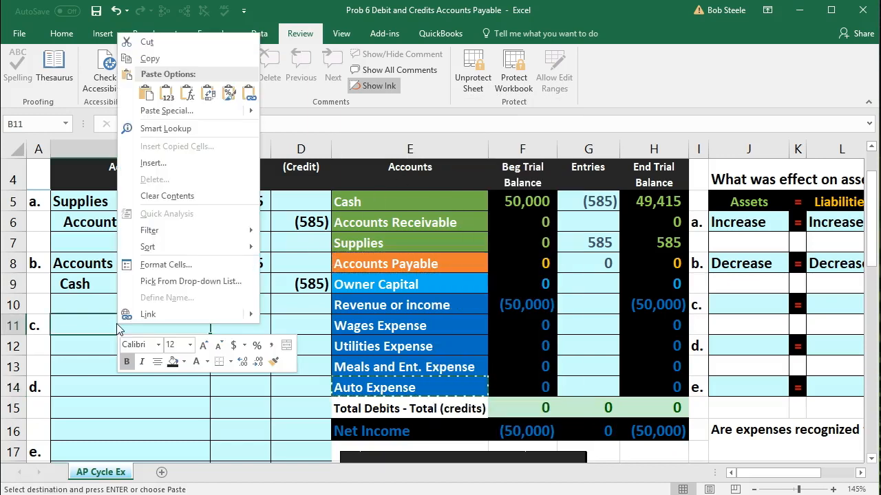
click(165, 102)
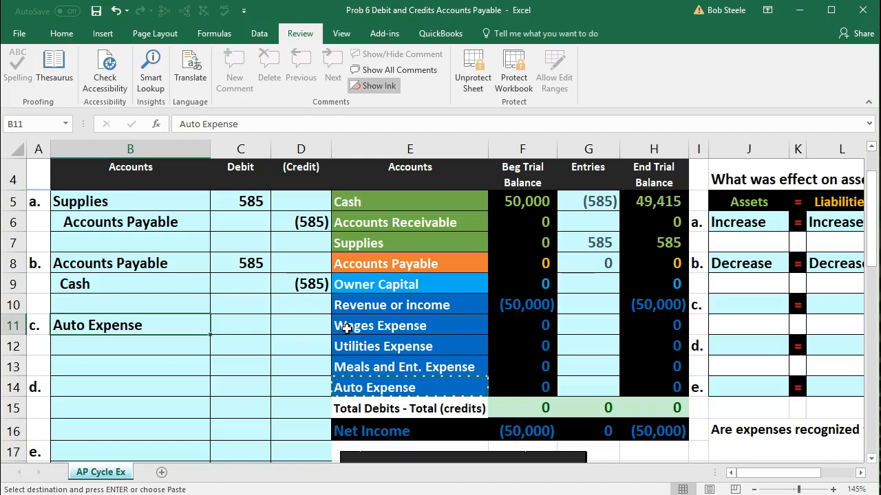
- Compare the asset and expense accounts, check transaction c's amount, and enter 416 as the Auto Expense debit in C11
drag(386, 205, 388, 237)
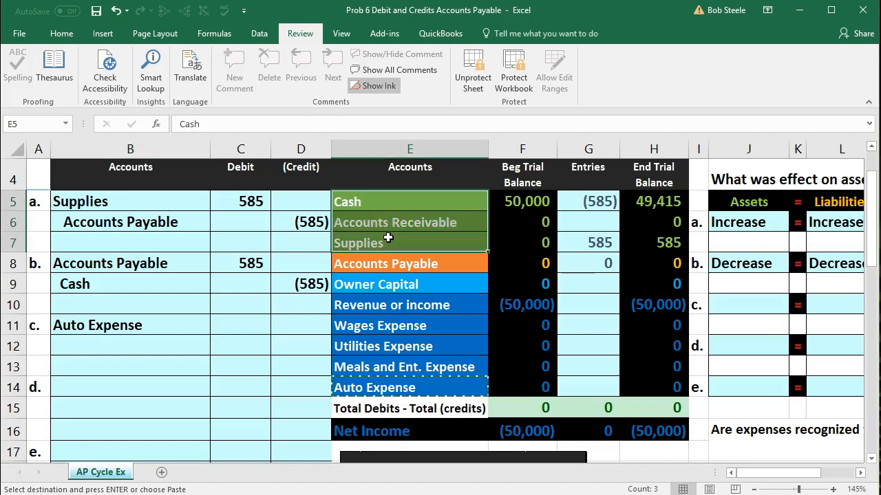
click(403, 200)
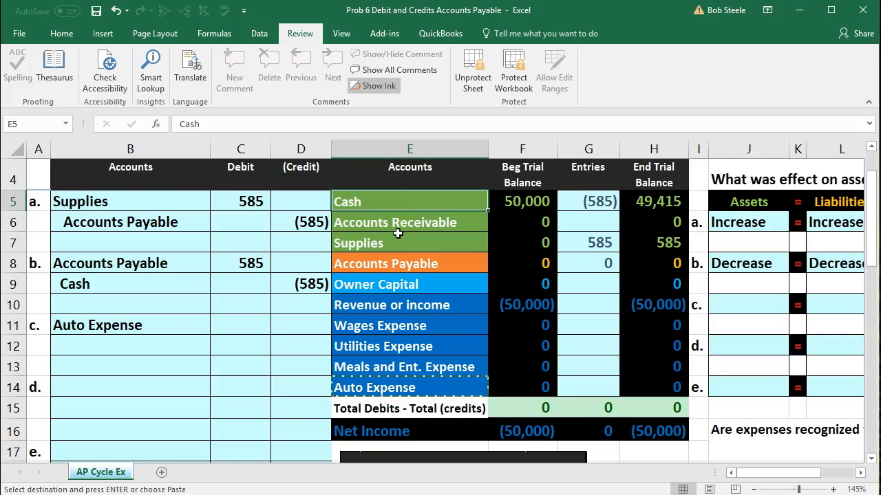
drag(379, 328, 504, 333)
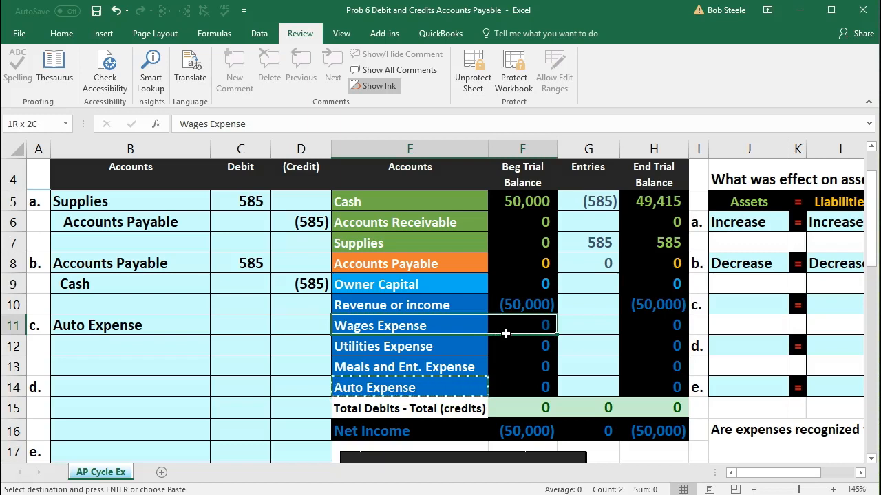
drag(505, 333, 494, 387)
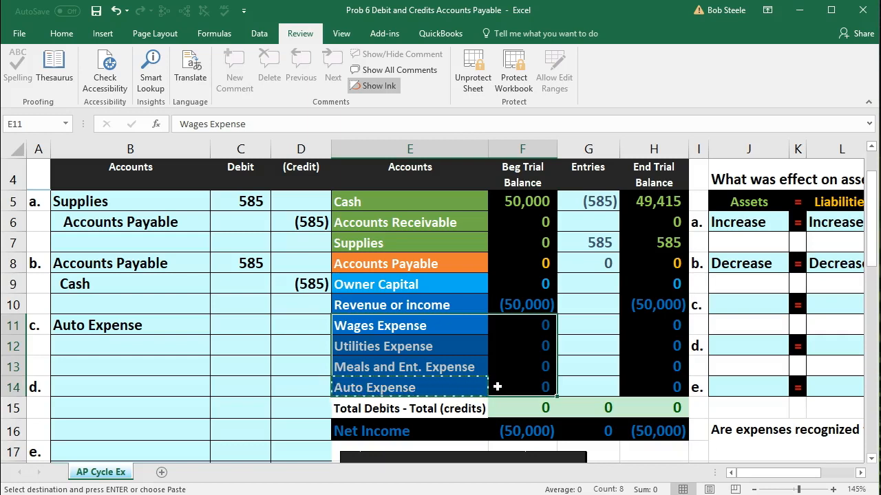
click(241, 328)
scroll(255, 401, down, 3)
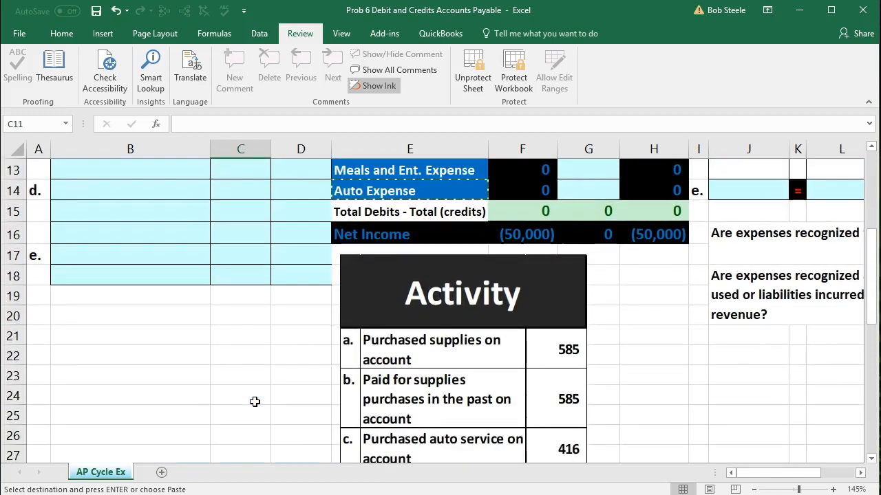
scroll(255, 402, up, 1)
scroll(255, 402, up, 3)
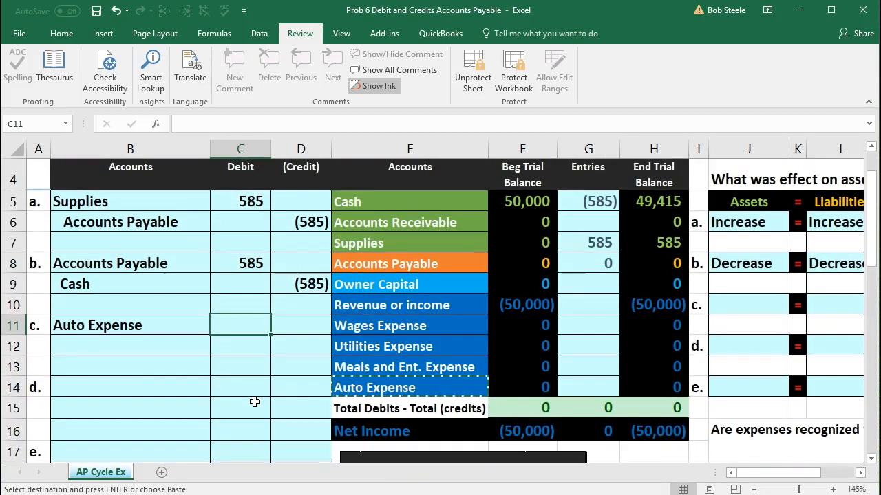
text(416)
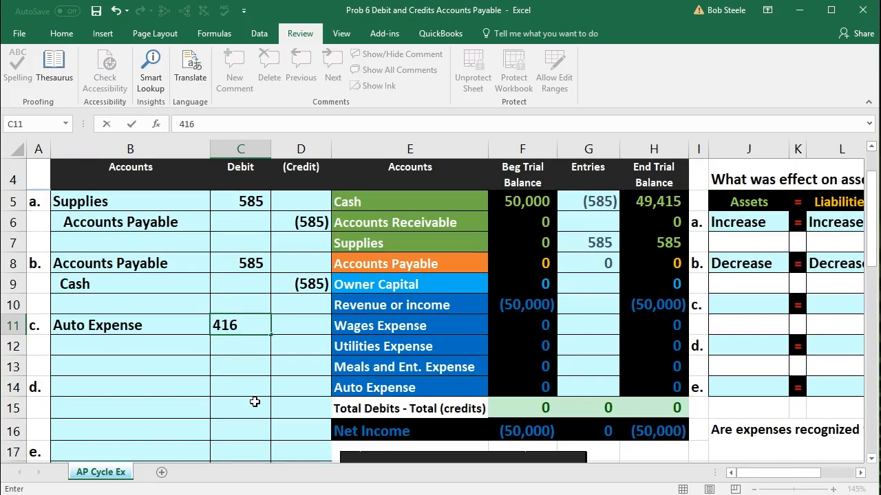
key(Return)
- Enter transaction c's credit amount in D12 with the formula -C11
key(Tab)
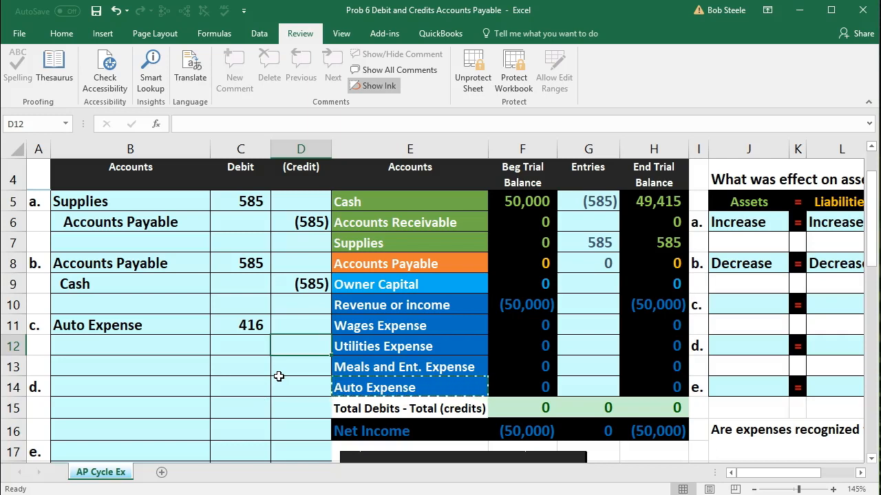
text(-)
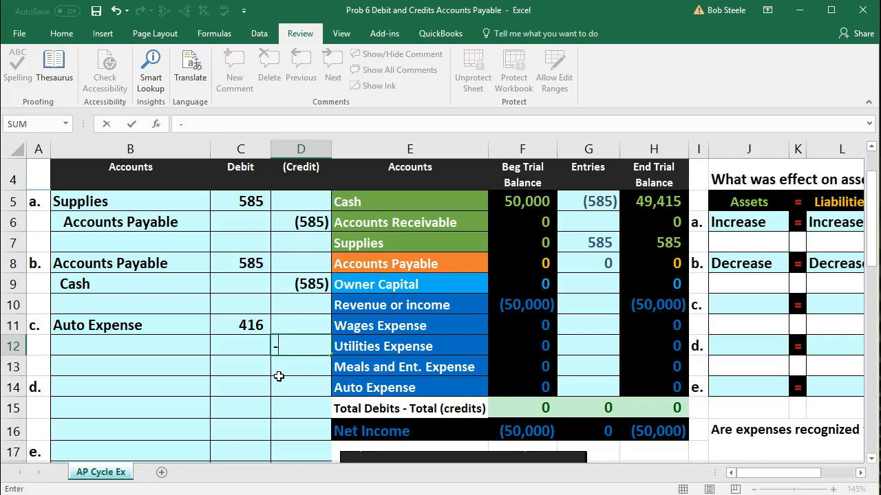
click(249, 326)
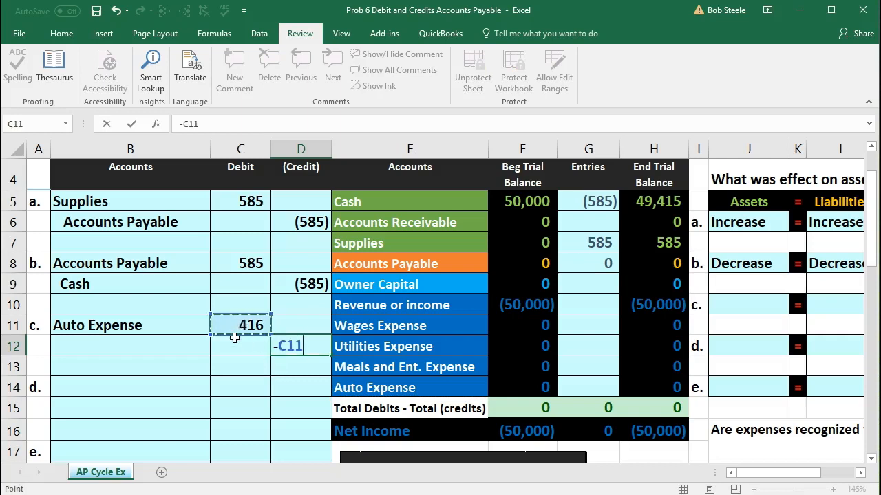
key(Return)
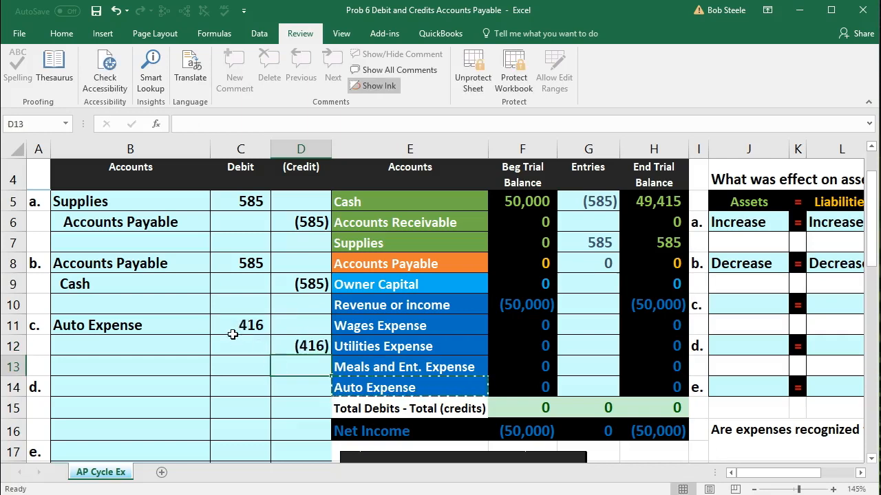
- Copy Accounts Payable from E8 as values into B12 for transaction c's credit line and indent the name with leading spaces
click(233, 334)
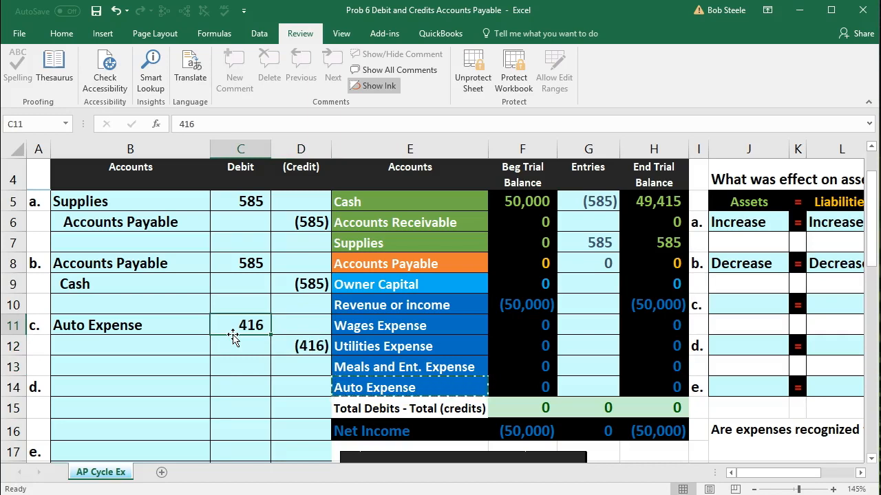
click(187, 342)
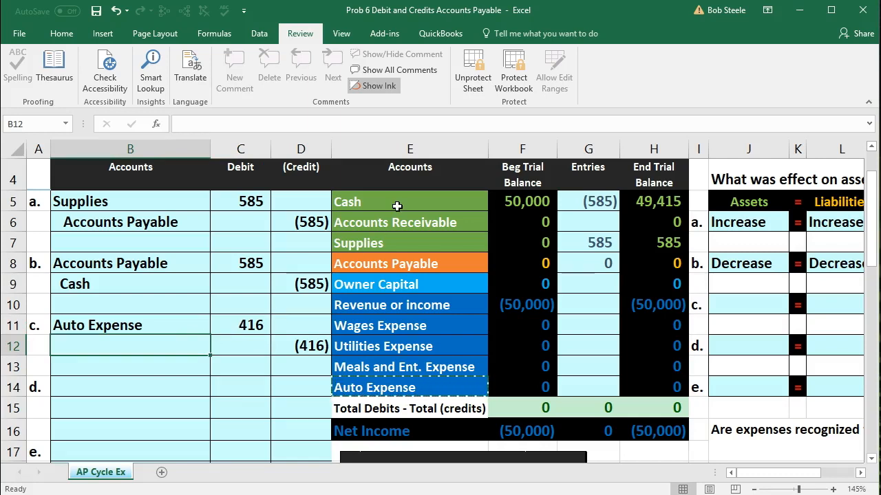
click(445, 256)
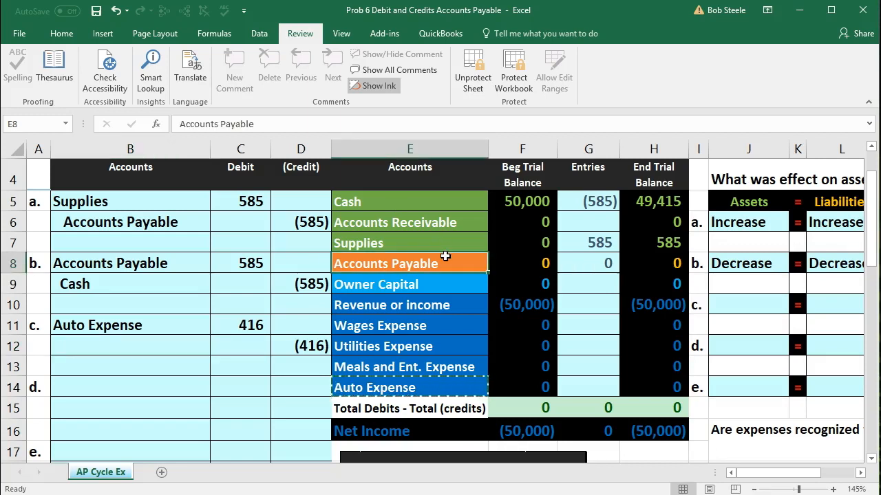
right_click(445, 261)
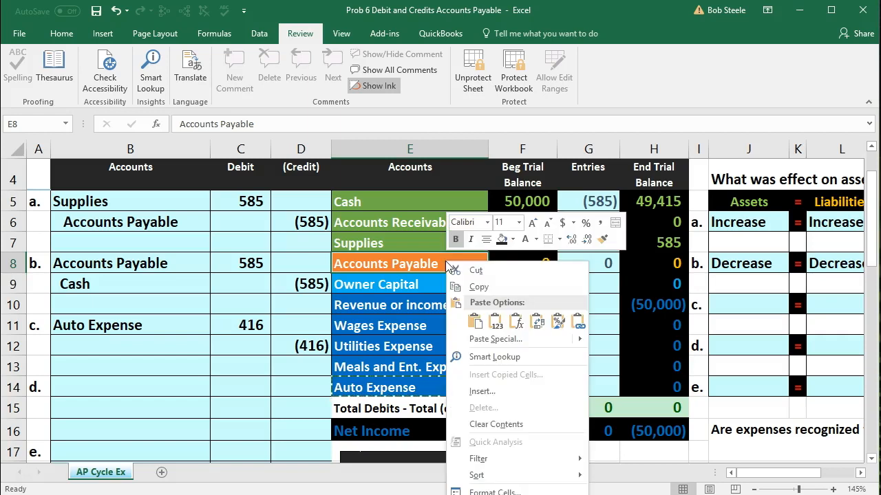
click(458, 271)
click(167, 345)
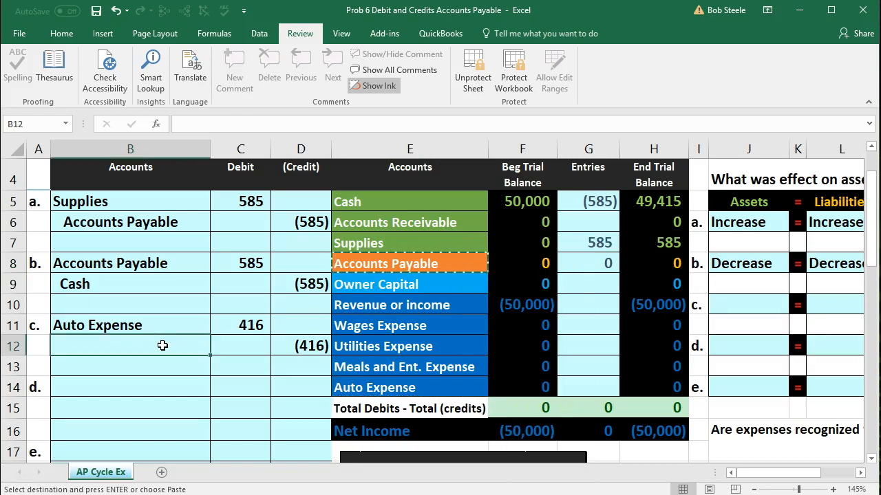
right_click(163, 346)
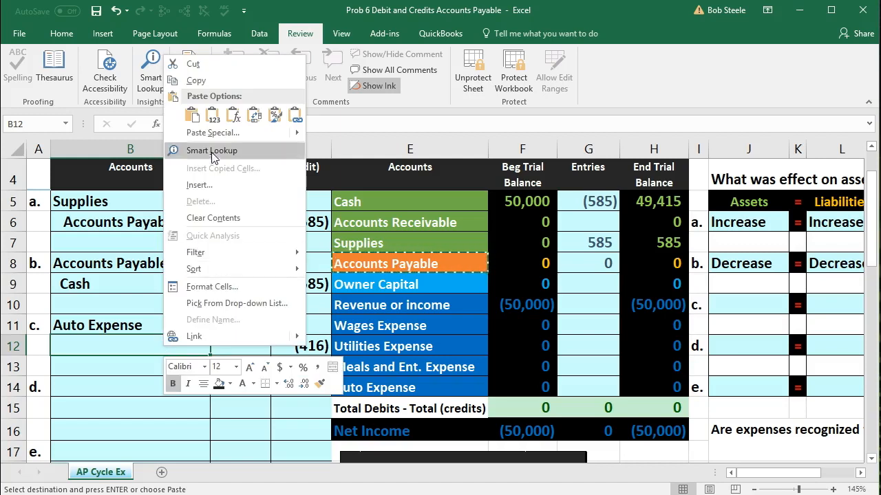
click(213, 116)
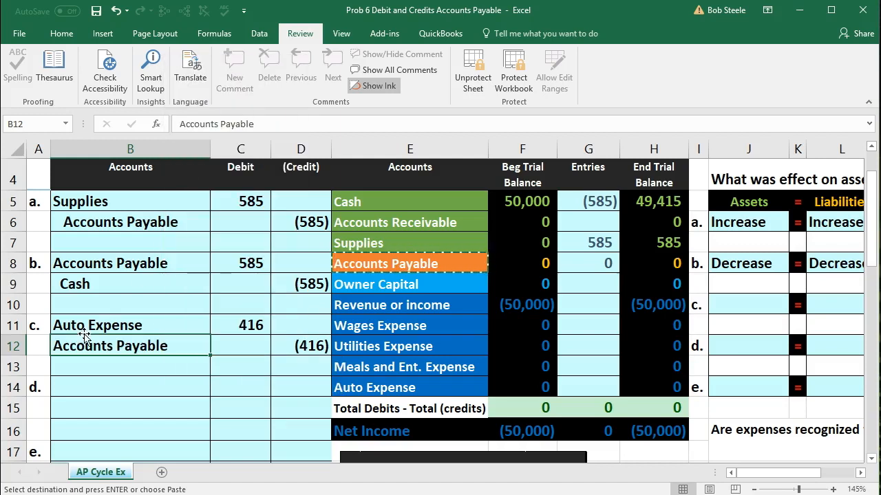
double_click(55, 347)
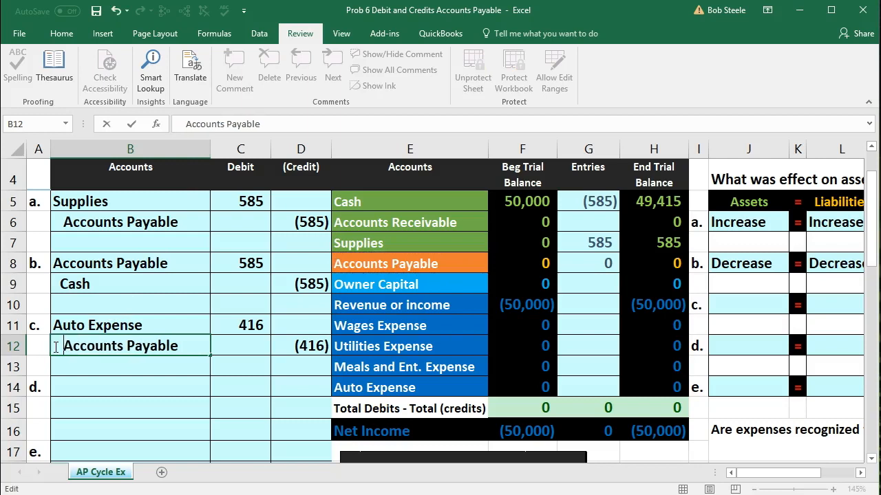
key(Return)
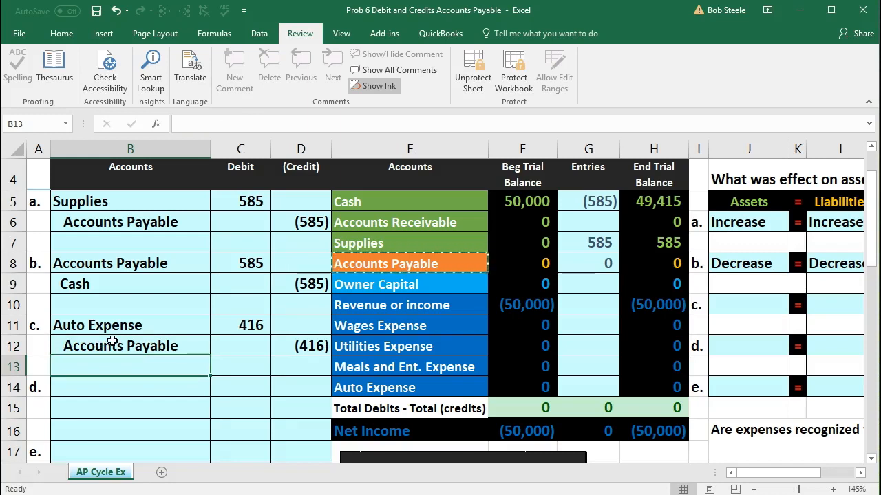
- Review the Auto Expense debit and Accounts Payable credit lines of transaction c's journal entry
drag(112, 348, 282, 351)
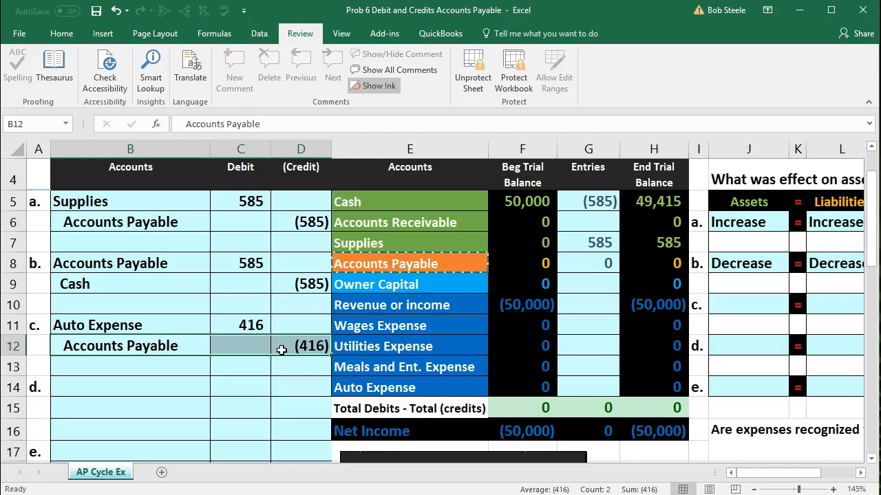
click(240, 325)
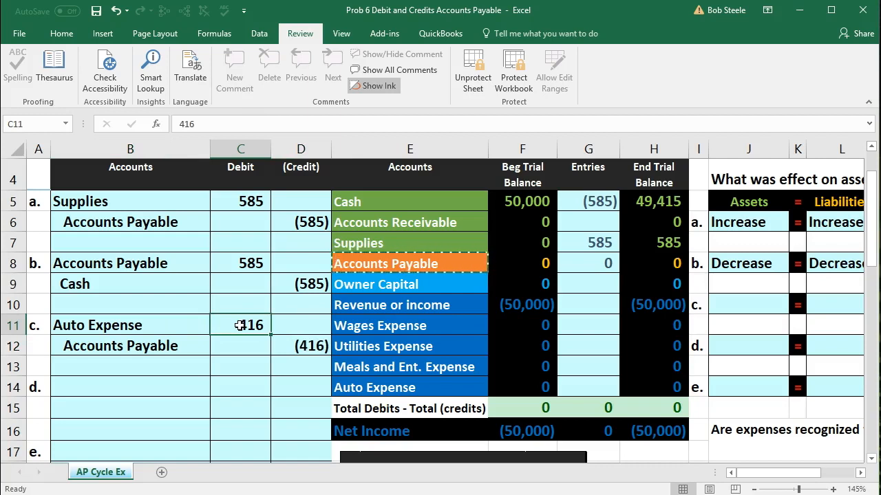
drag(174, 347, 288, 345)
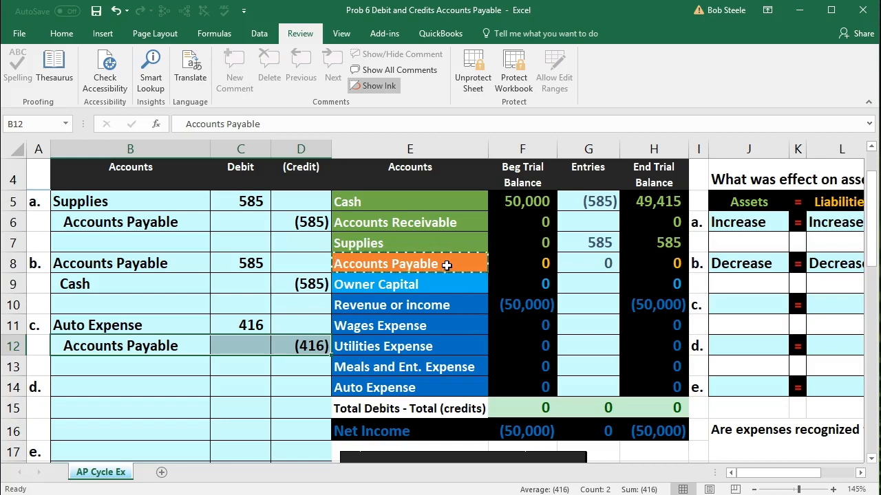
drag(166, 329, 221, 326)
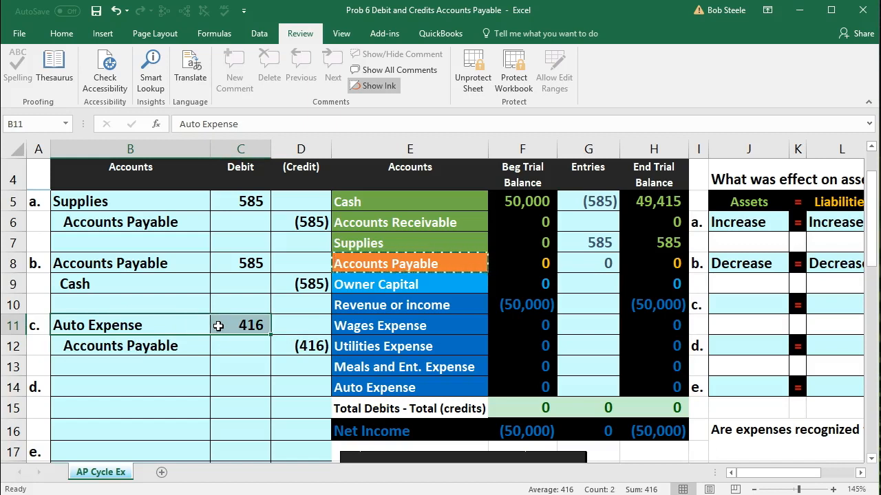
- Post transaction c's Auto Expense debit to the trial balance entries in G14 with the formula =C11
click(573, 387)
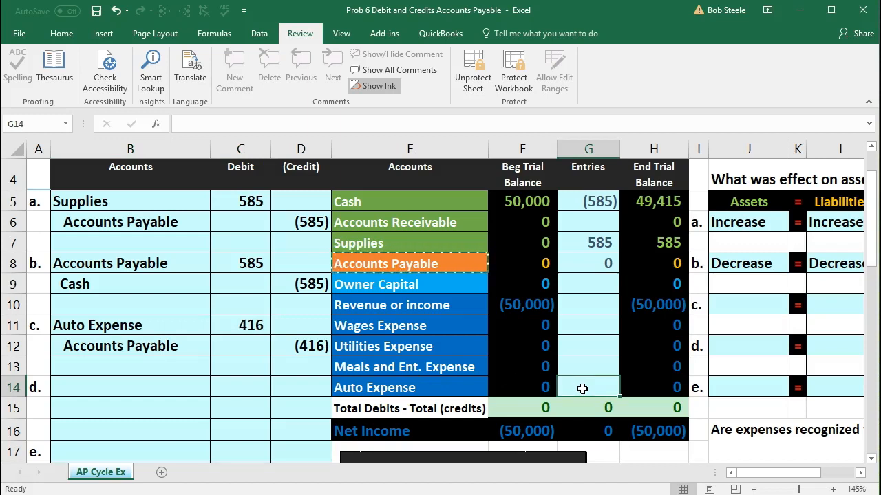
text(=)
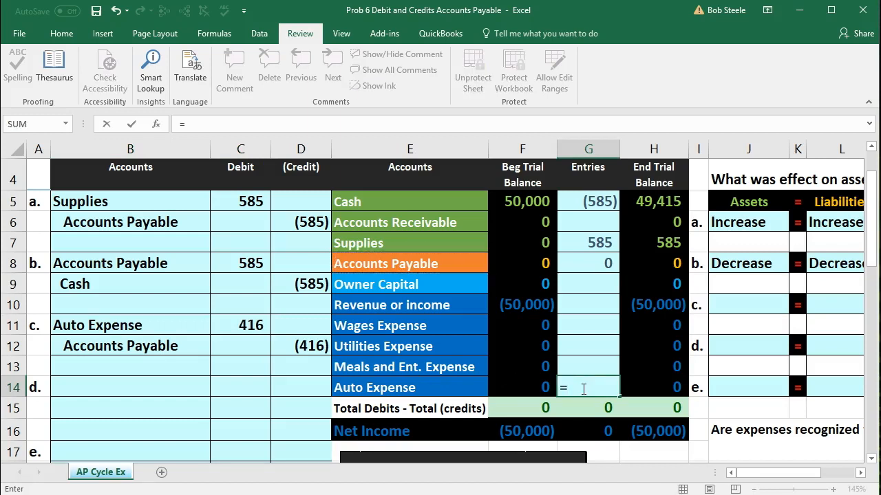
click(252, 327)
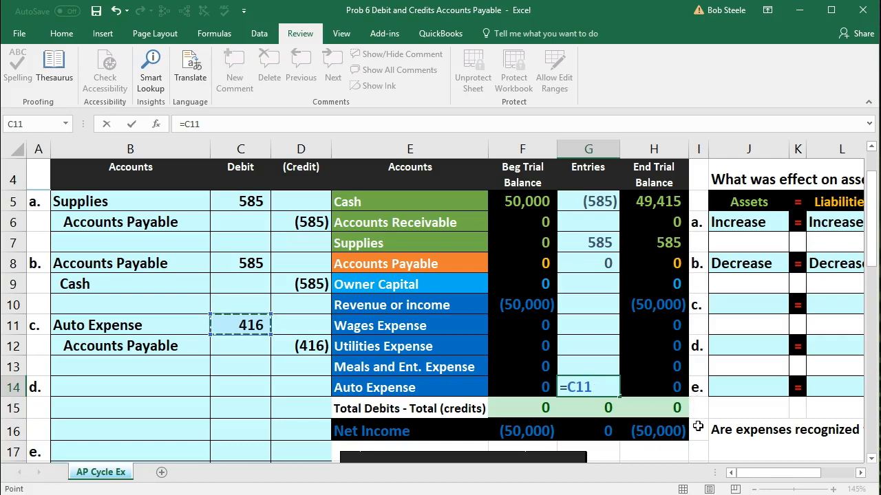
key(Return)
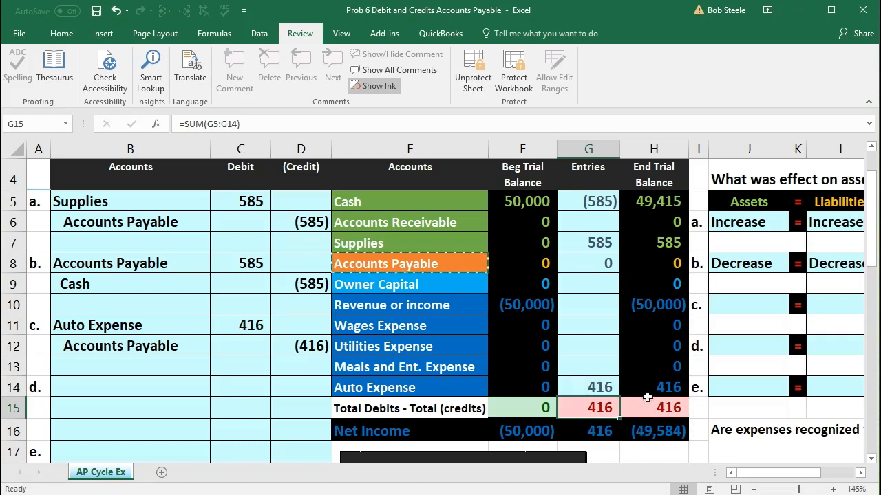
- Inspect the ending Net Income formula in H16 and compare the ending revenue and Auto Expense balances that feed it
double_click(657, 430)
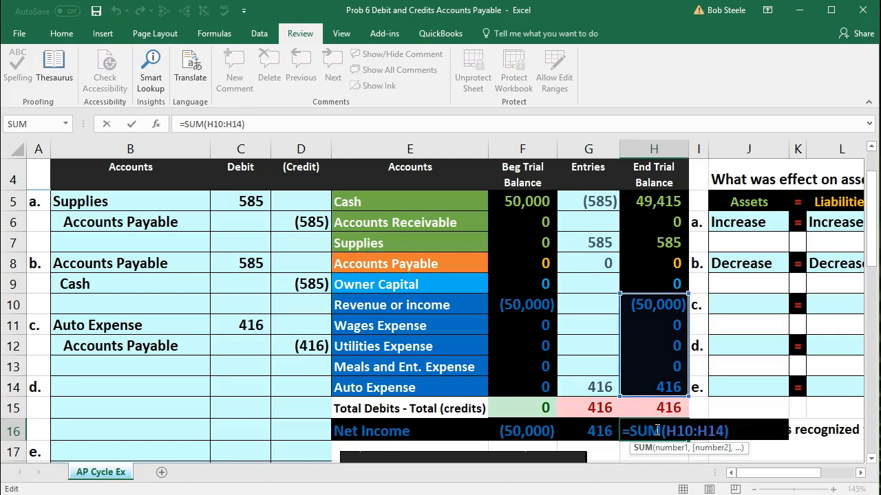
key(Return)
click(658, 304)
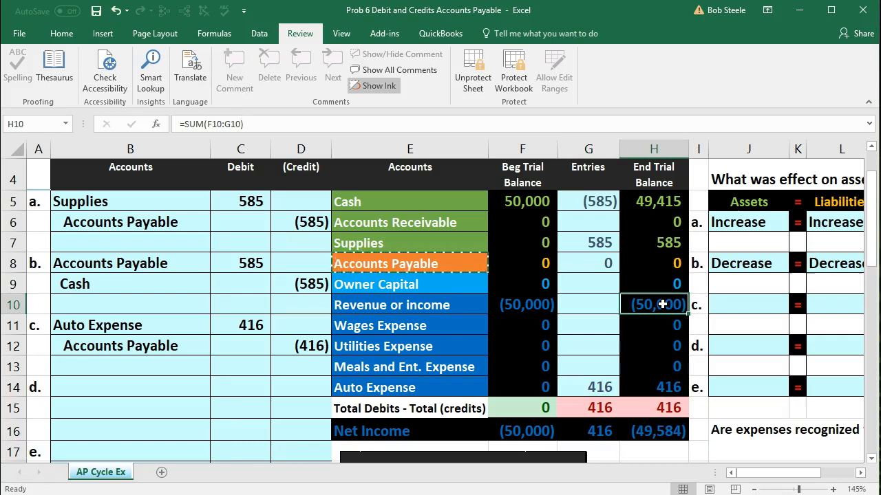
click(656, 385)
click(644, 313)
click(650, 379)
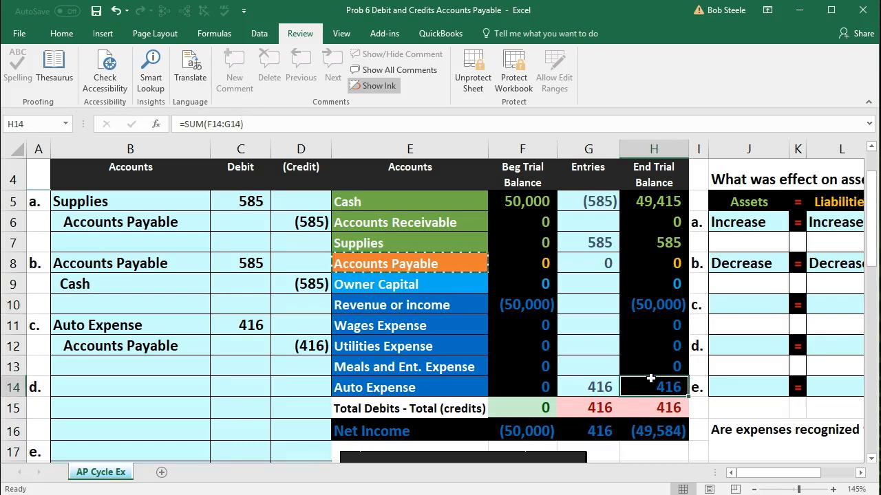
click(649, 430)
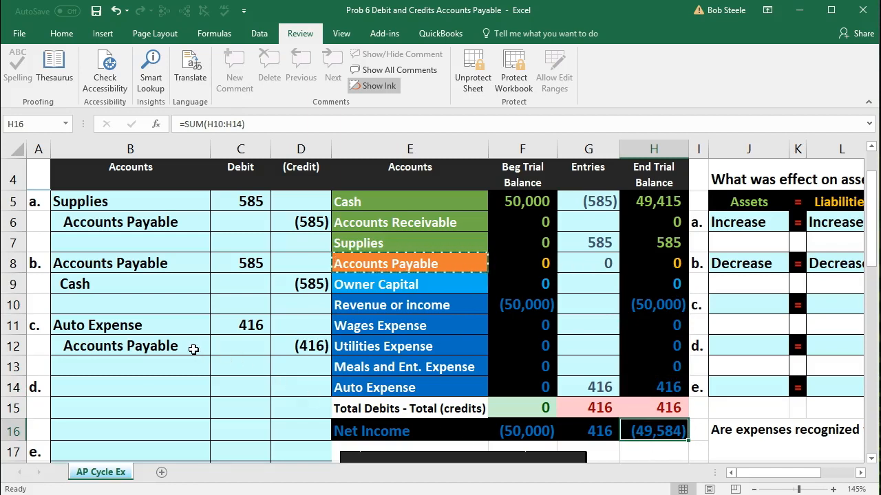
- Add transaction c's credit D12 to the Accounts Payable entry formula in G8, and clear the cell
drag(184, 349, 285, 343)
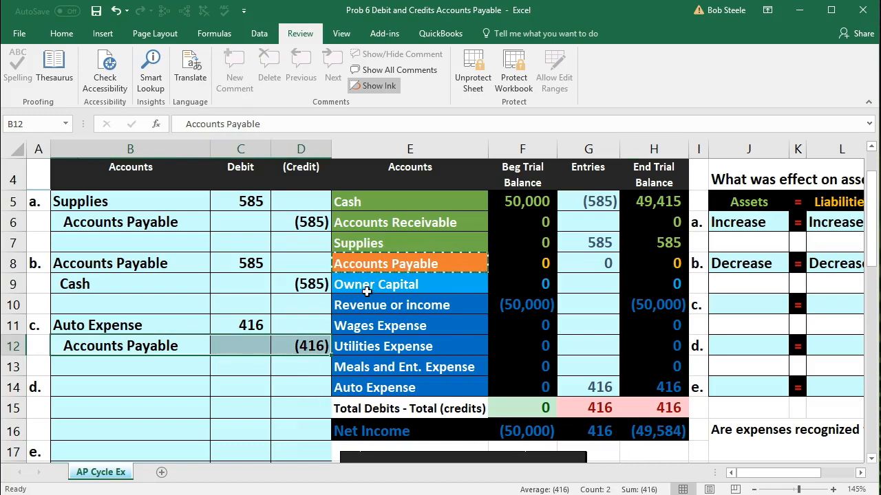
click(389, 264)
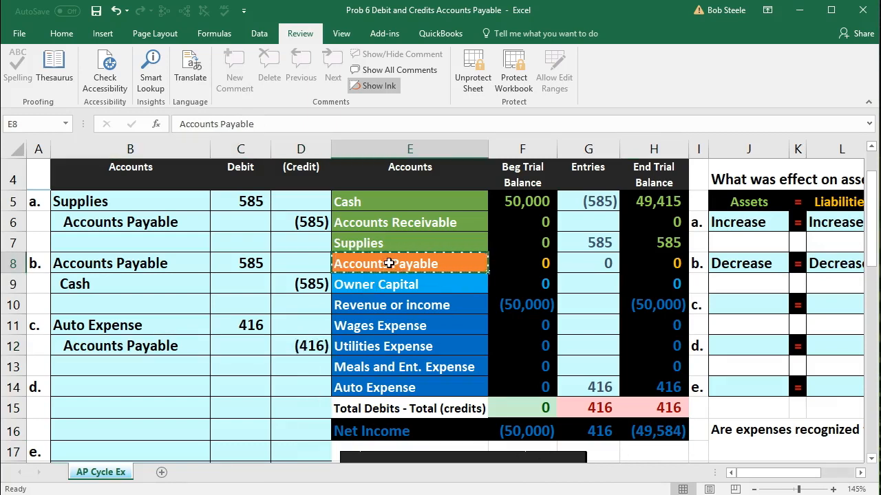
click(577, 259)
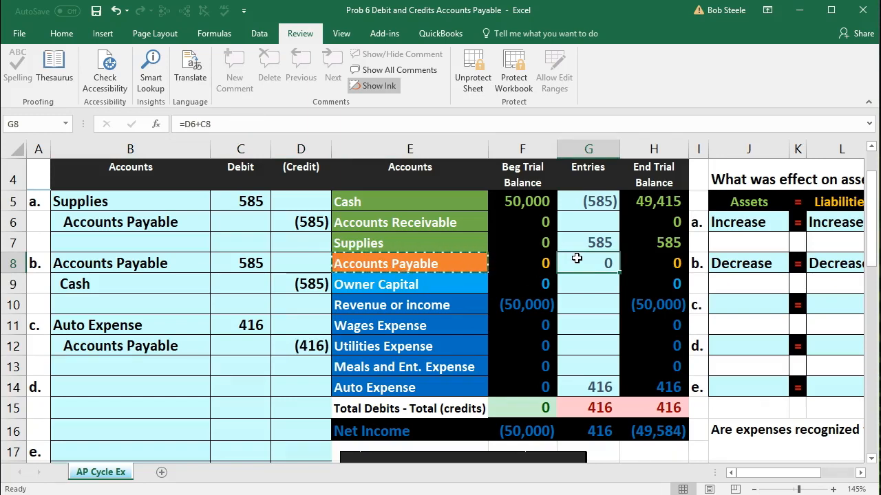
double_click(578, 258)
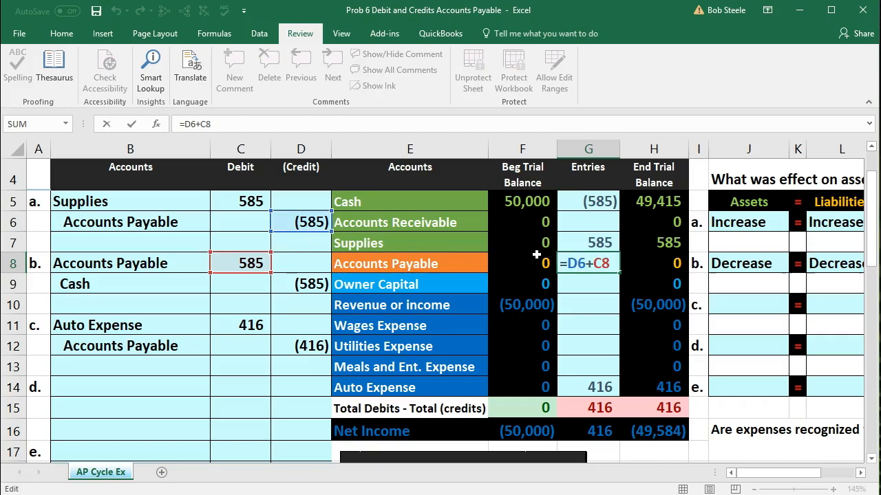
text(+)
click(306, 347)
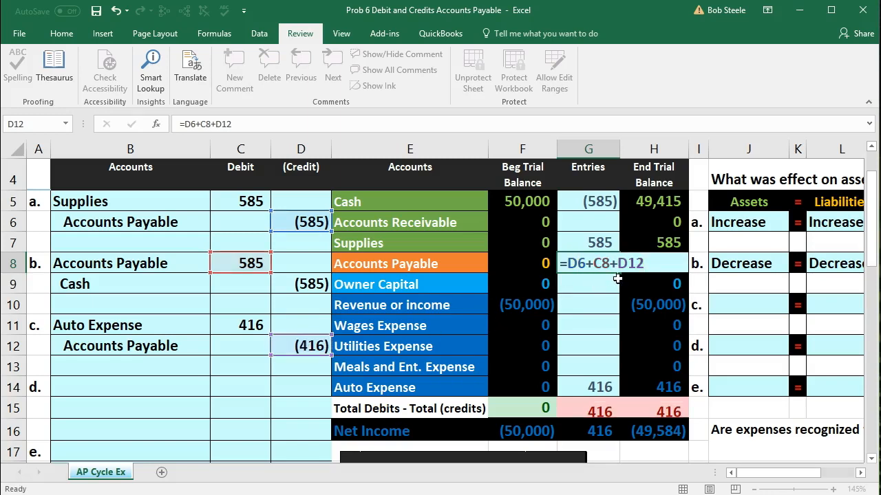
key(ctrl+Return)
key(Delete)
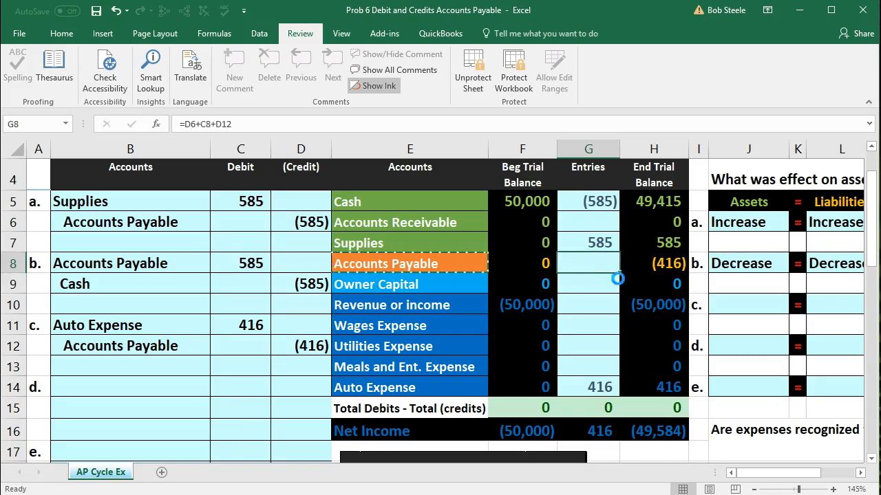
- Enter the Accounts Payable posting in G8 as the formula =D6+C8+D12
text(=)
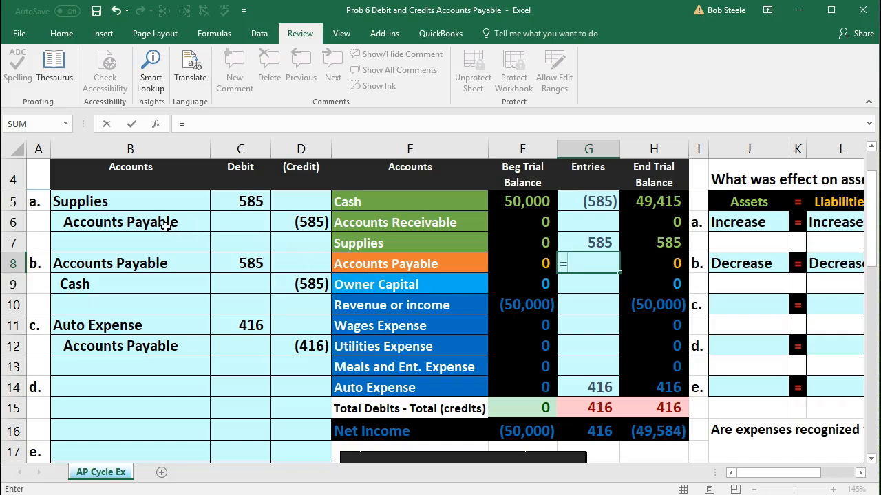
click(289, 225)
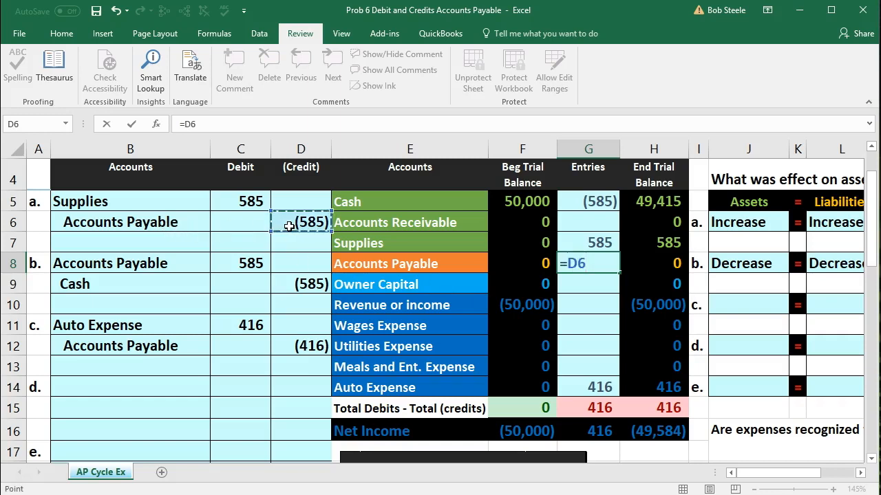
text(+)
click(250, 263)
text(+)
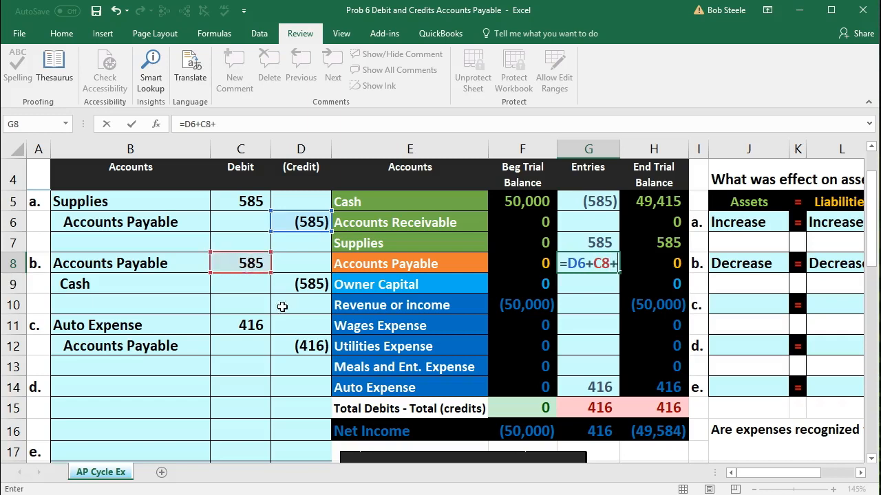
click(301, 346)
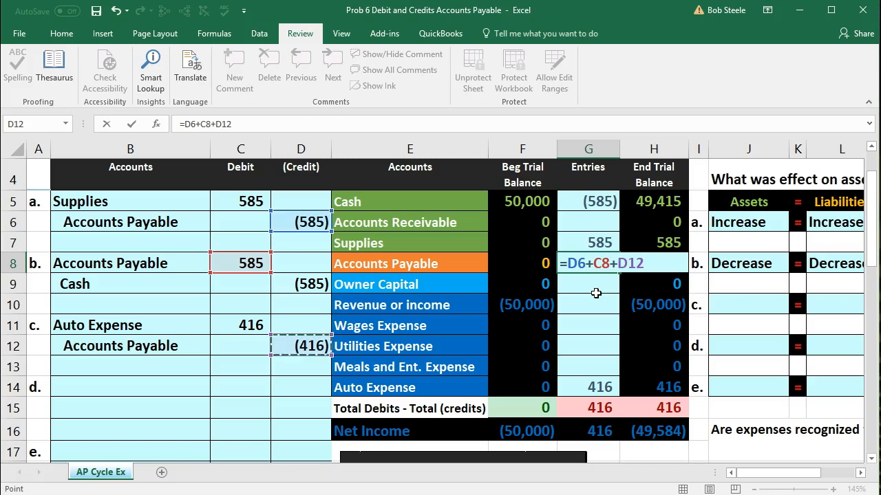
key(Return)
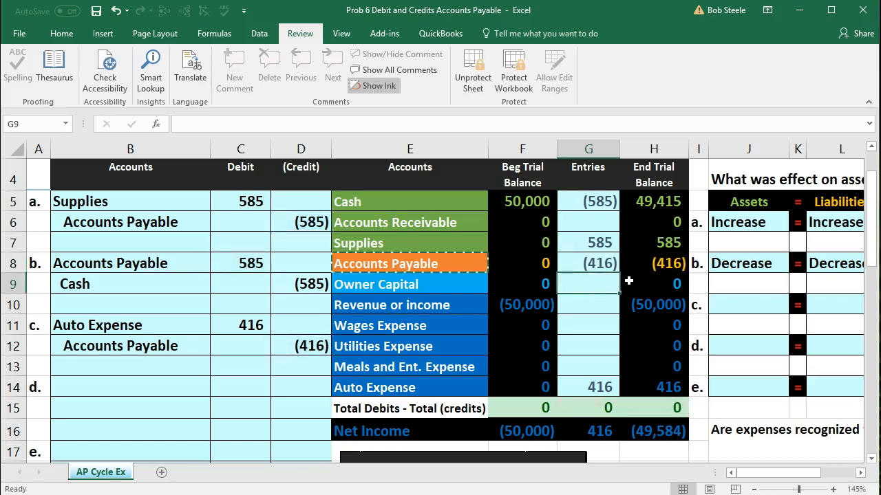
- Check the ending Accounts Payable balance and the trial balance total against transaction c's journal entry
click(656, 265)
click(319, 353)
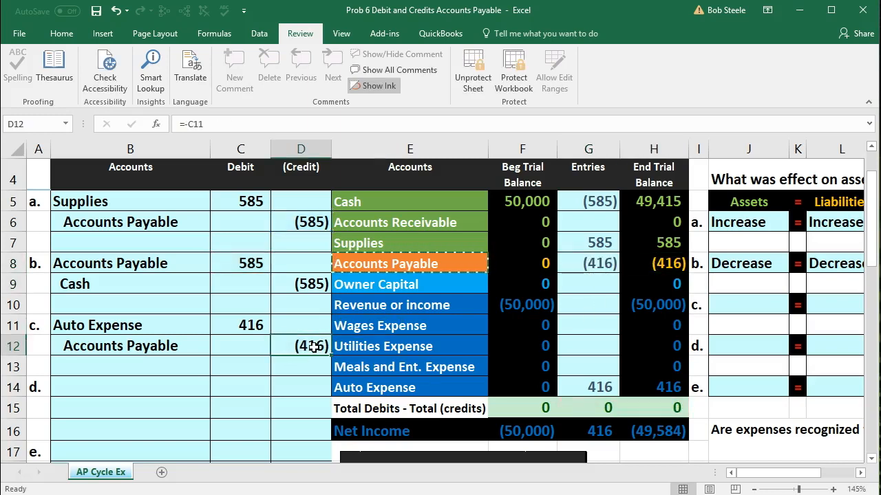
click(650, 411)
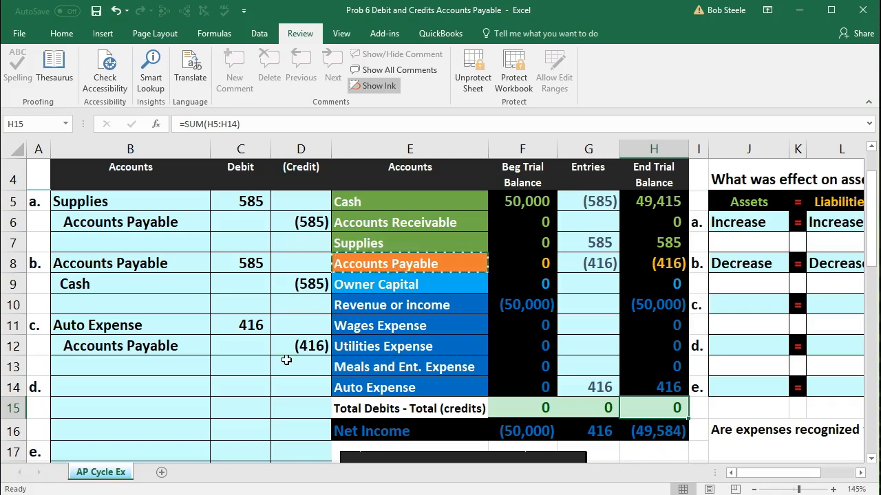
drag(184, 328, 282, 350)
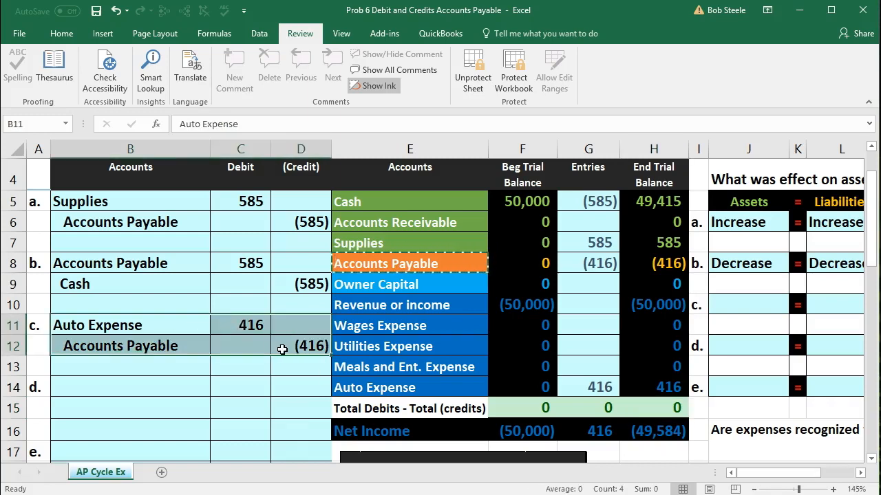
- Mark transaction c's accounting equation effect as None for assets in J10 and Increase for liabilities in L10
click(766, 313)
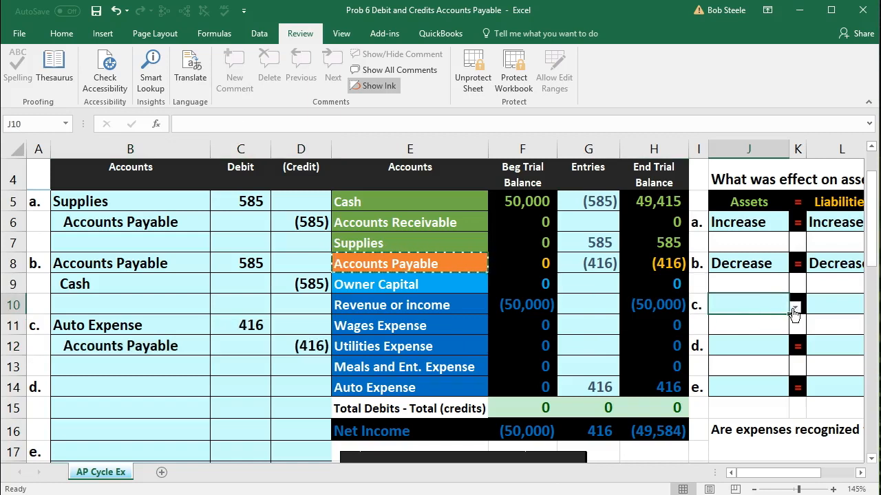
click(794, 308)
click(783, 331)
click(860, 474)
click(860, 473)
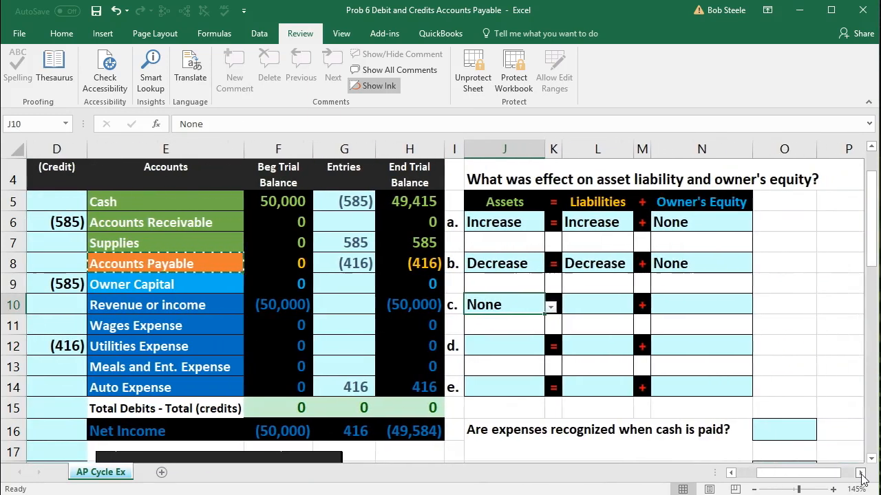
click(615, 312)
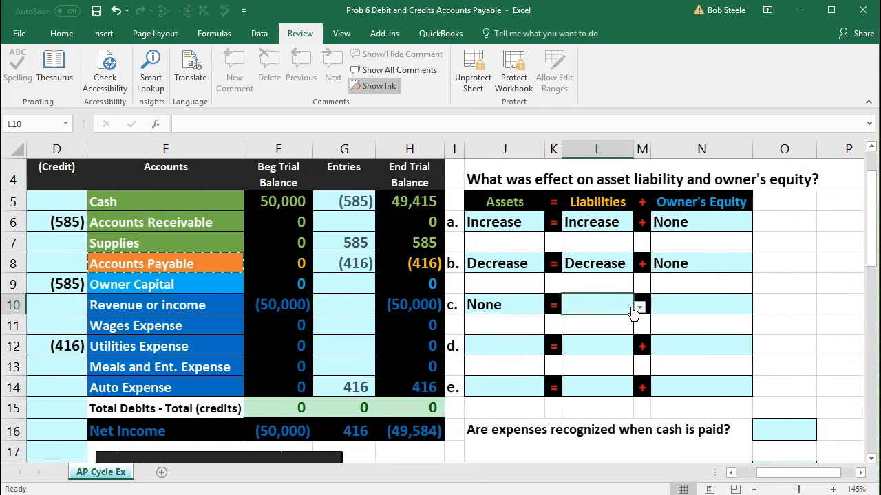
click(639, 308)
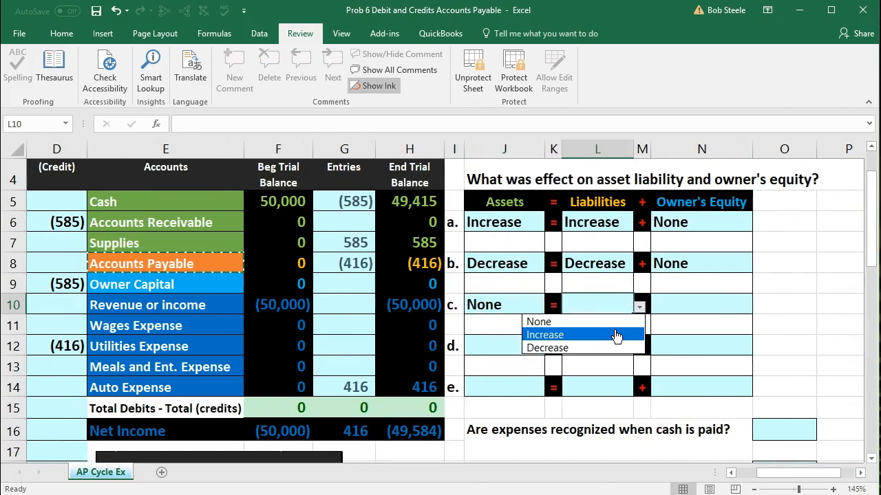
click(615, 335)
- Check the ending Accounts Payable balance and mark transaction c's owner's equity effect in N10 as Decrease
click(426, 267)
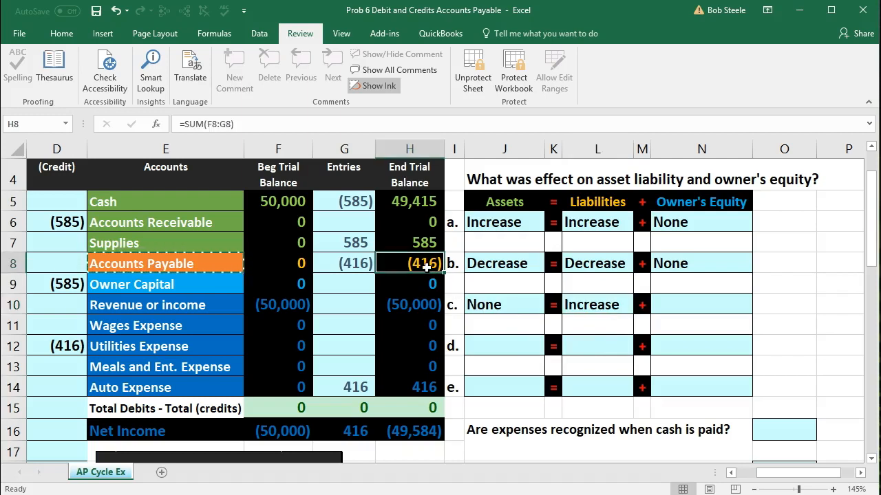
click(713, 311)
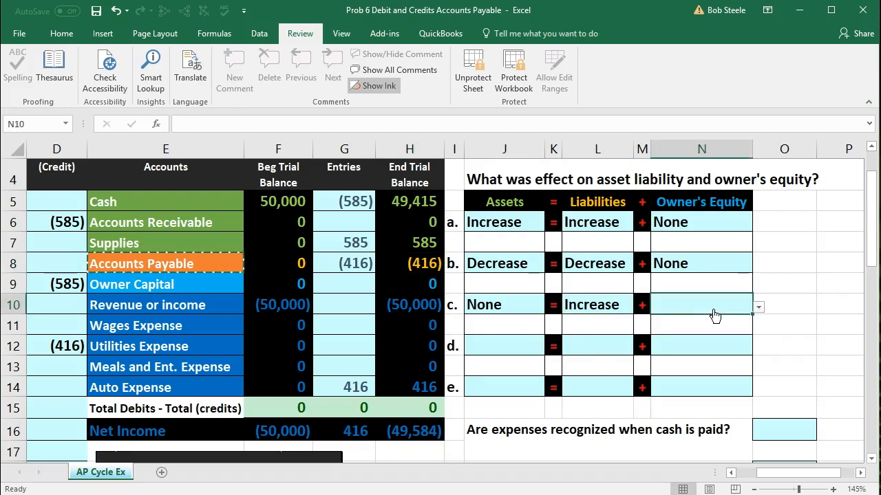
click(758, 309)
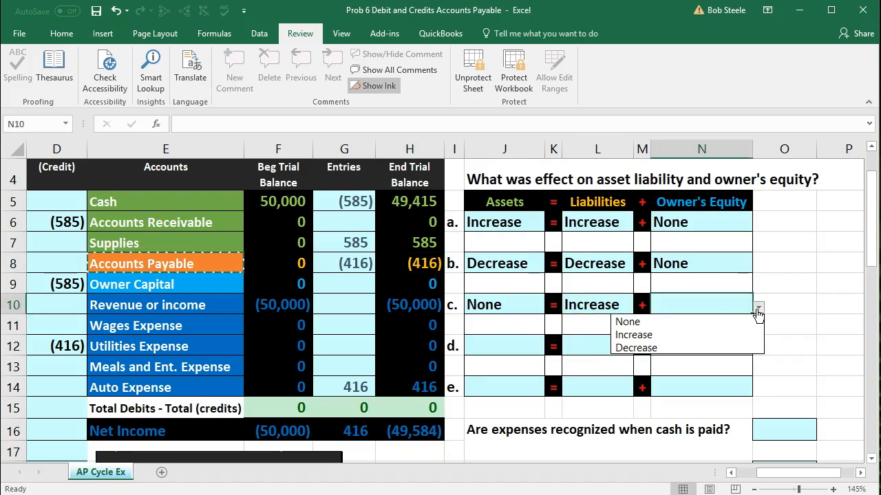
click(747, 348)
- Review transaction c's liability and owner's equity effects against the ending revenue and expense balances in H10:H14
click(600, 309)
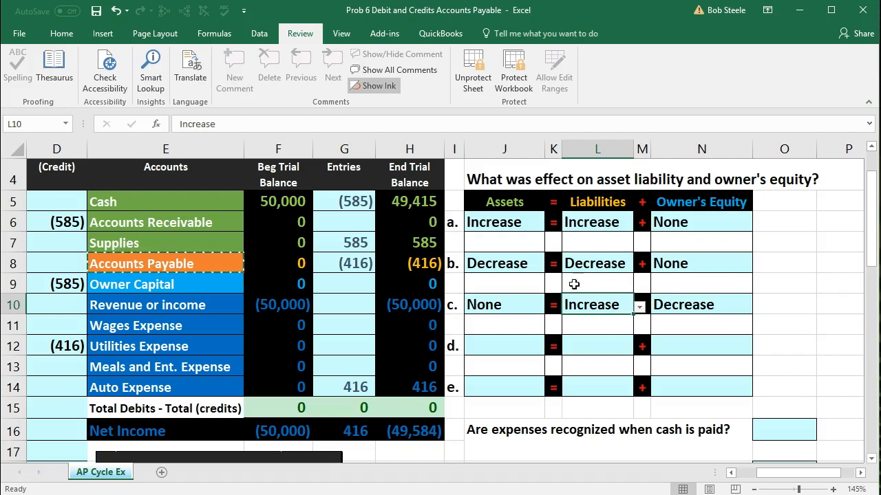
click(694, 308)
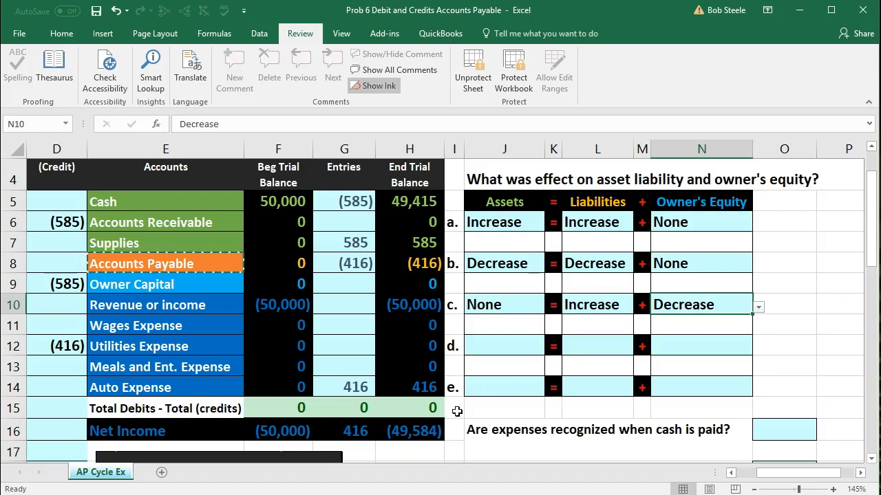
click(425, 389)
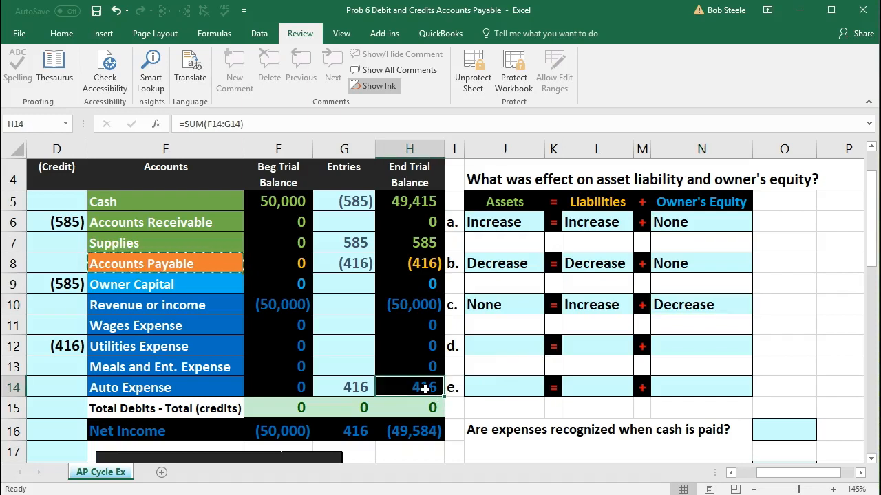
drag(420, 304, 413, 382)
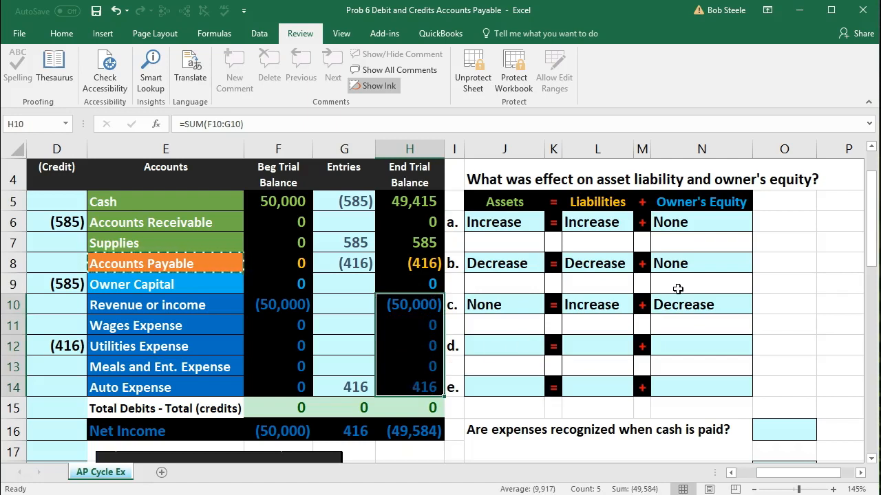
- Read transaction d in the Activity list and consider the Cash and Accounts Payable rows of the trial balance for its journal entry
drag(768, 472, 750, 473)
click(213, 361)
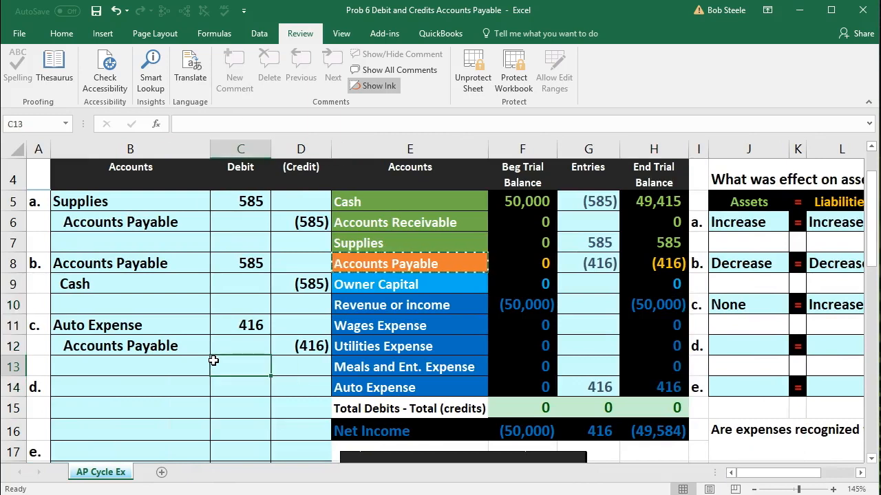
scroll(213, 360, down, 3)
scroll(213, 360, down, 1)
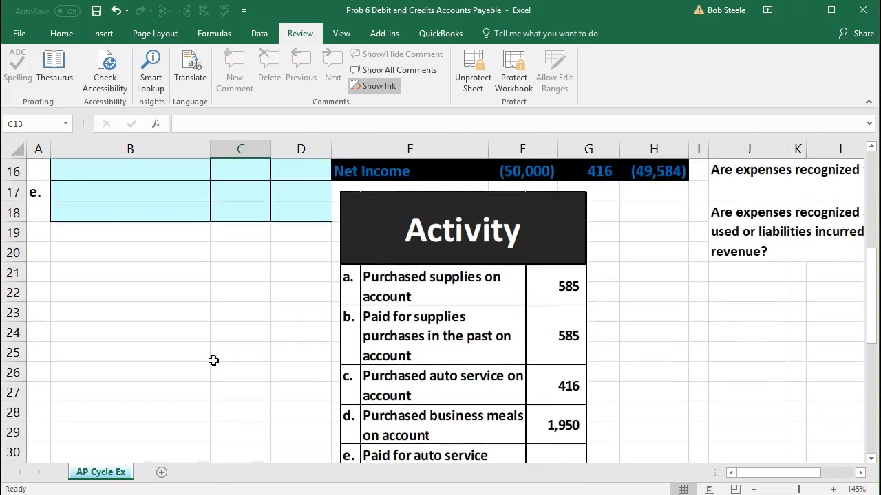
scroll(213, 360, down, 1)
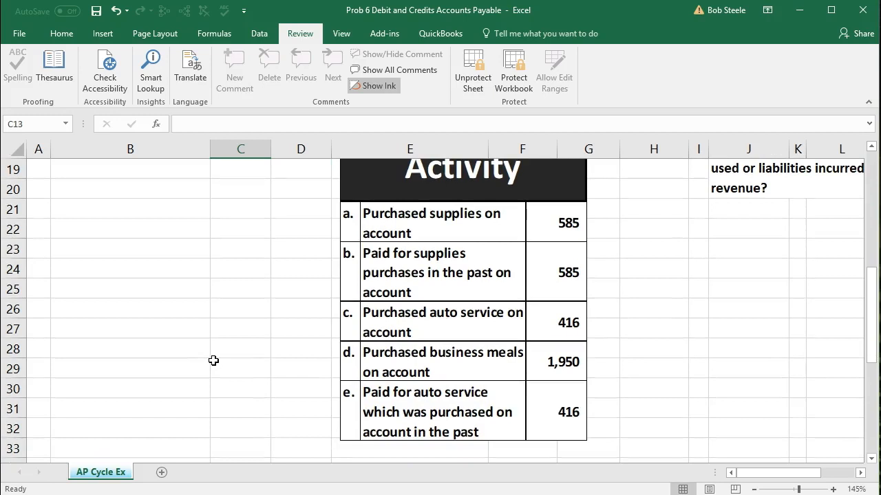
scroll(203, 366, up, 4)
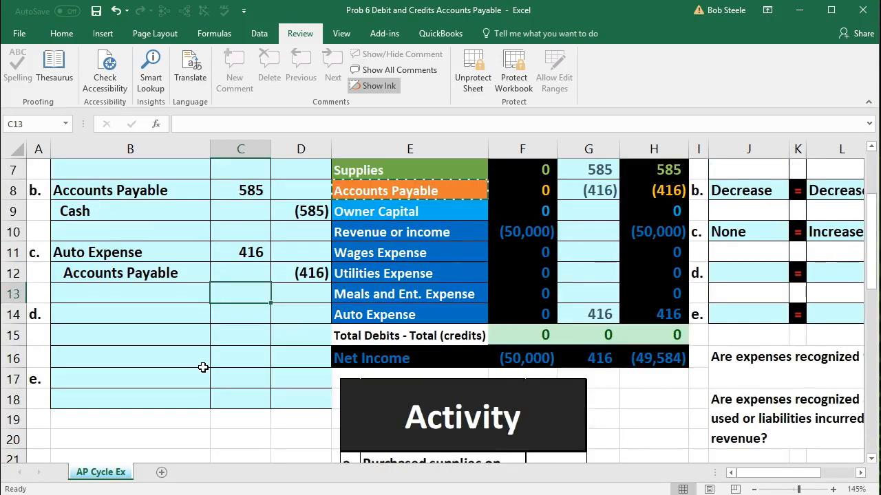
scroll(203, 368, up, 2)
drag(341, 260, 630, 262)
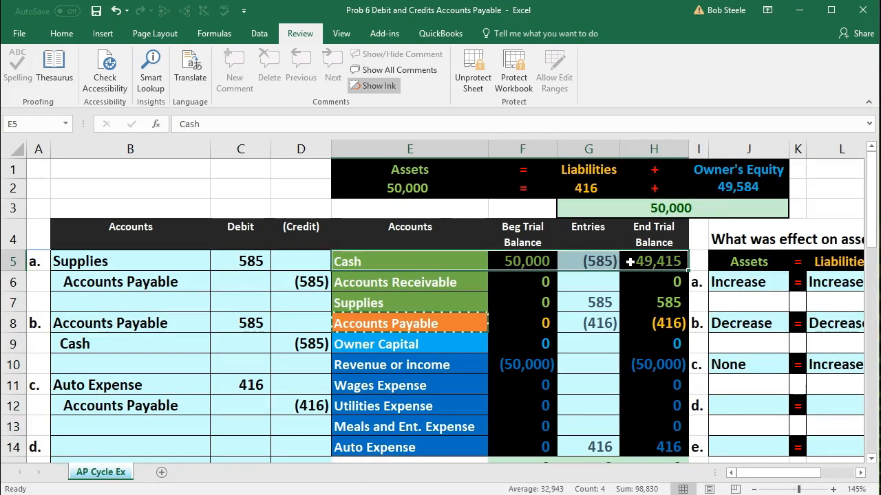
click(474, 315)
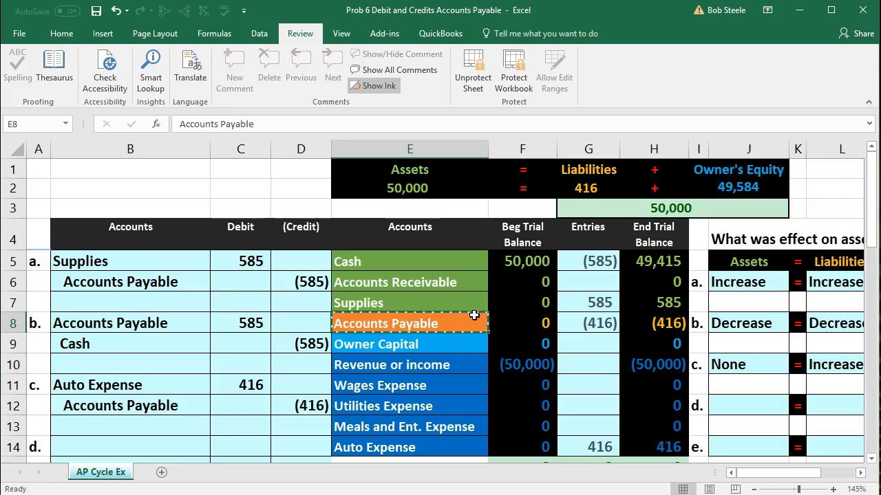
scroll(310, 348, down, 1)
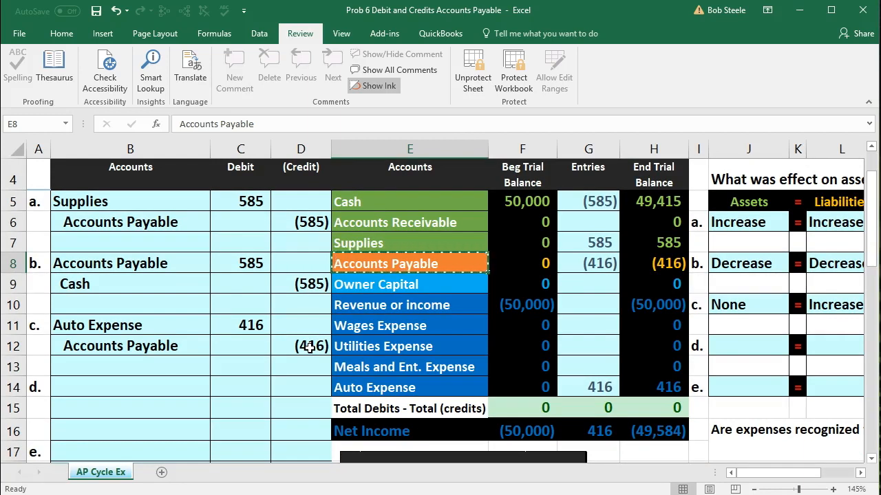
scroll(309, 348, down, 4)
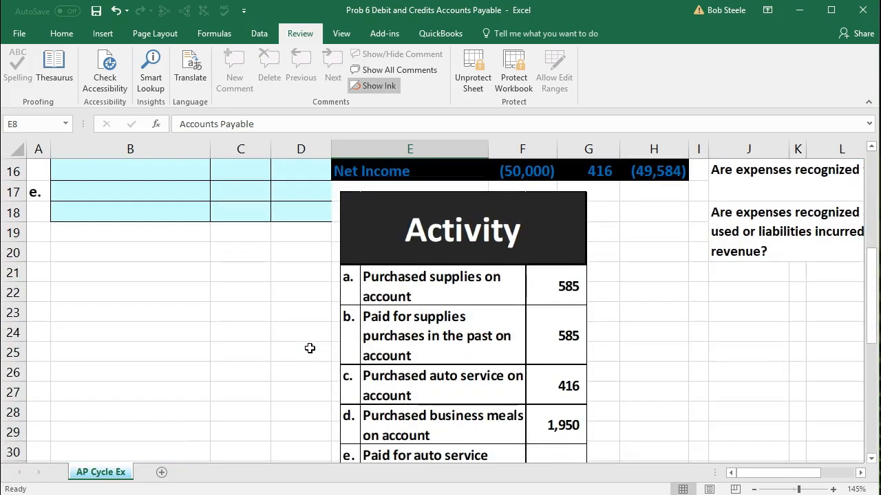
scroll(309, 348, up, 4)
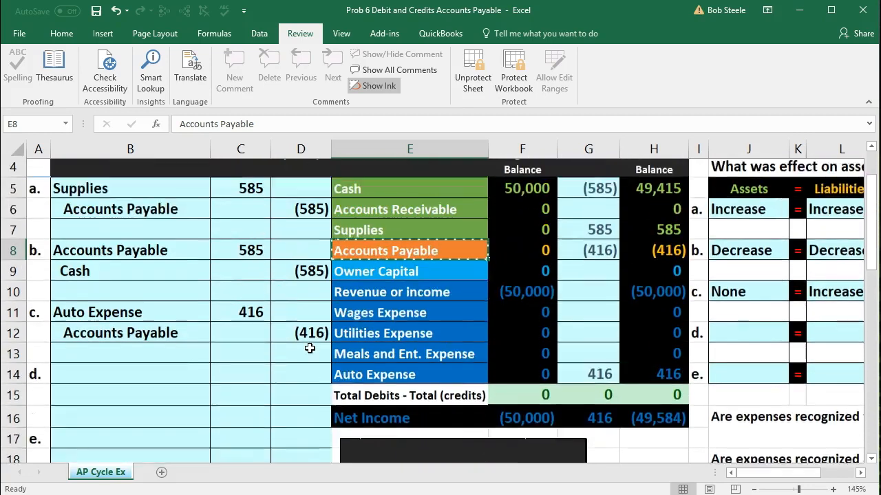
- Copy the Meals and Ent. Expense account name from E13 into B14 as values only for transaction d's debit line
click(379, 369)
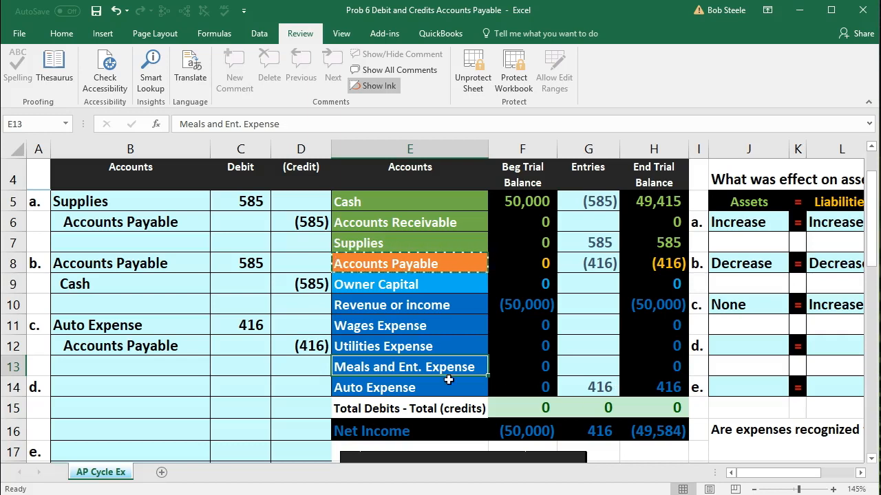
right_click(409, 367)
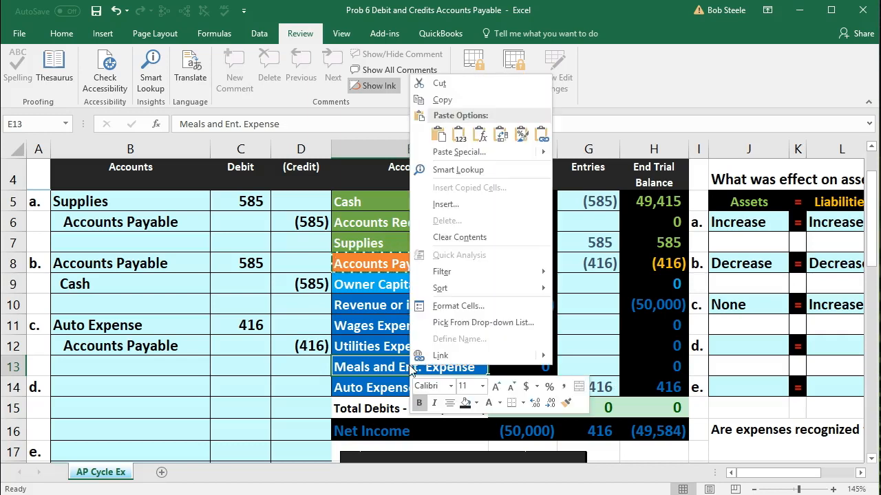
click(441, 100)
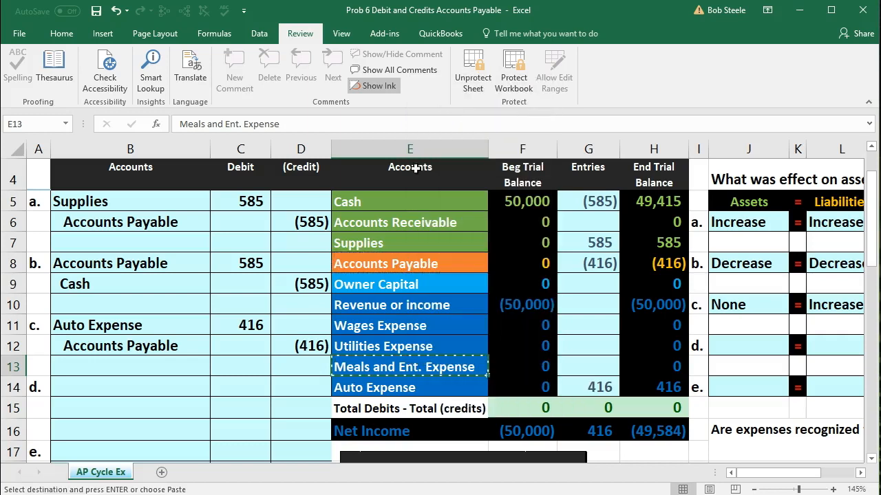
click(110, 385)
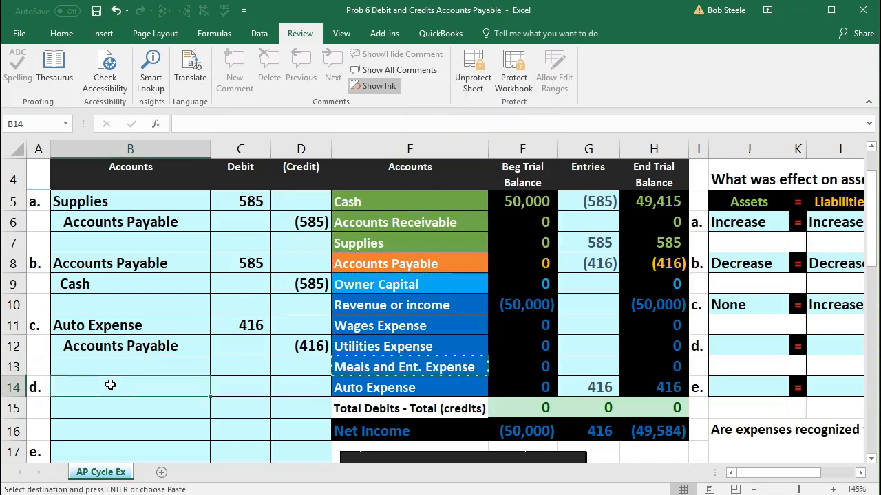
right_click(110, 385)
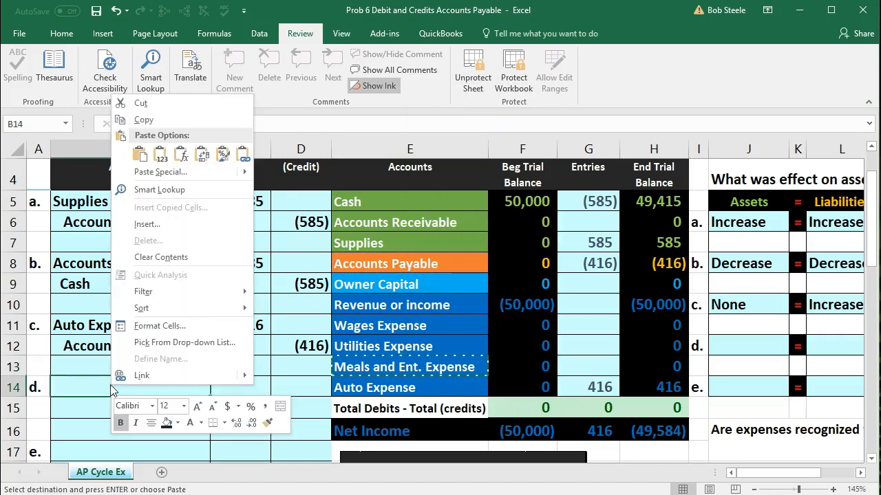
click(160, 154)
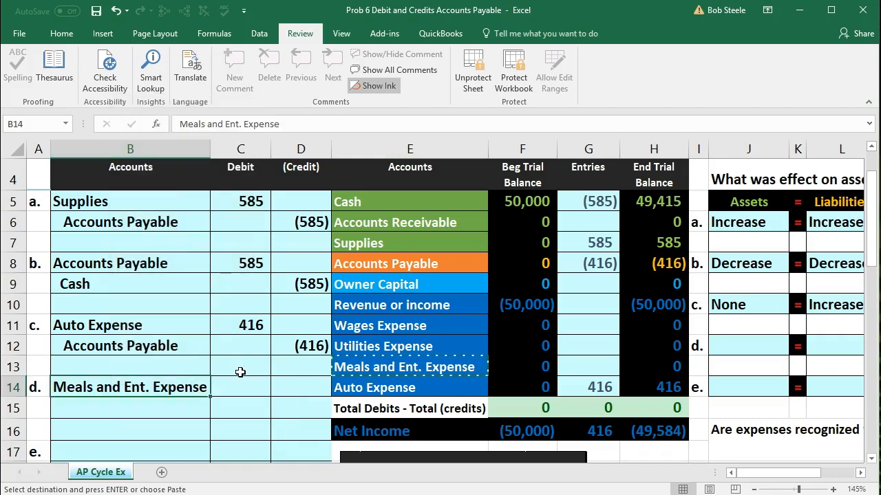
- Enter transaction d's amount from the Activity list, 1950, as the Meals and Ent. Expense debit in C14
click(239, 382)
scroll(268, 377, down, 3)
scroll(275, 375, down, 1)
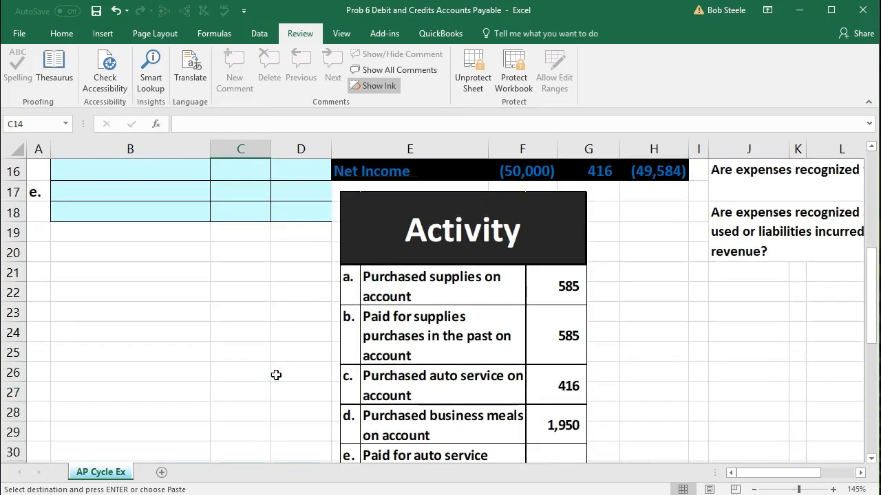
scroll(275, 375, up, 3)
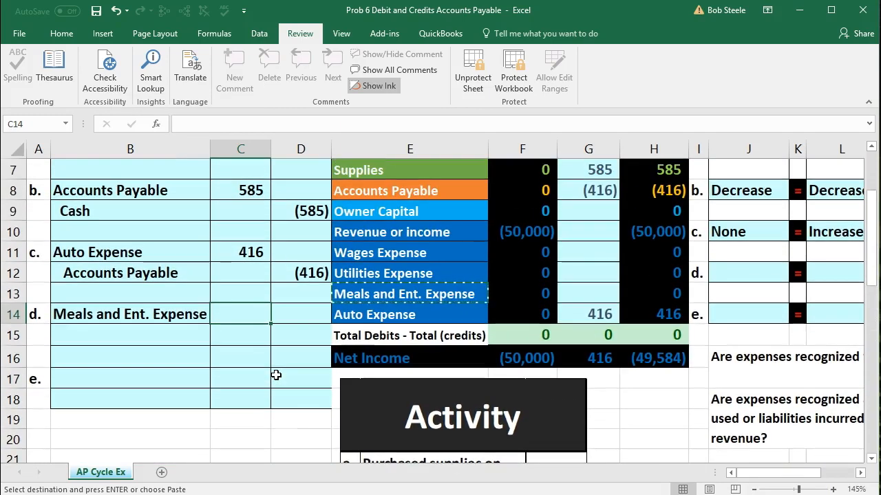
text(19)
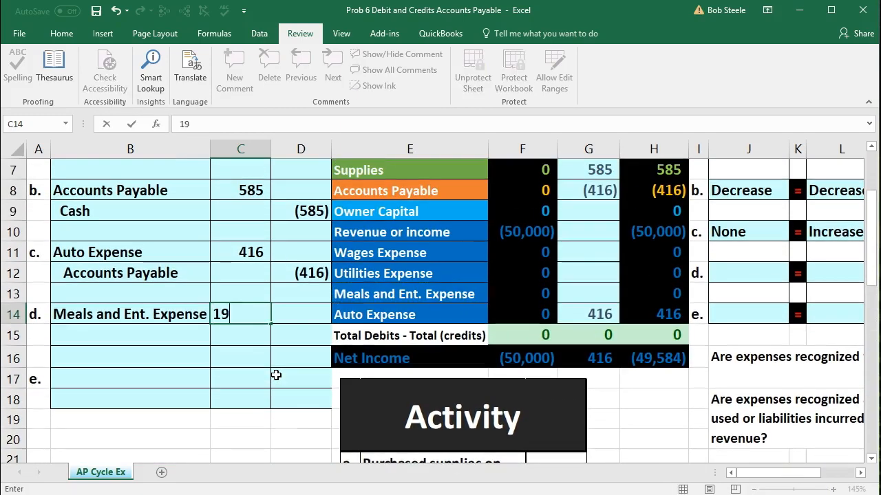
text(50)
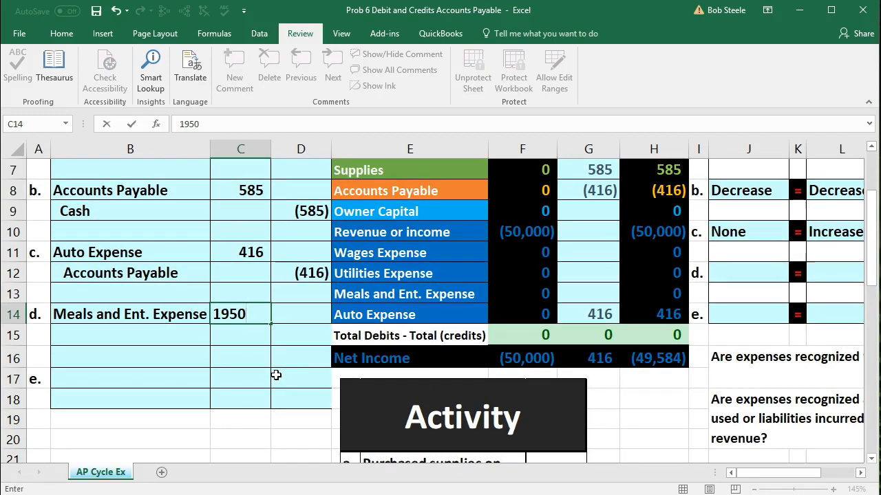
key(Return)
- Enter transaction d's credit in D15 as the negative of the debit with the formula -C14
key(Right)
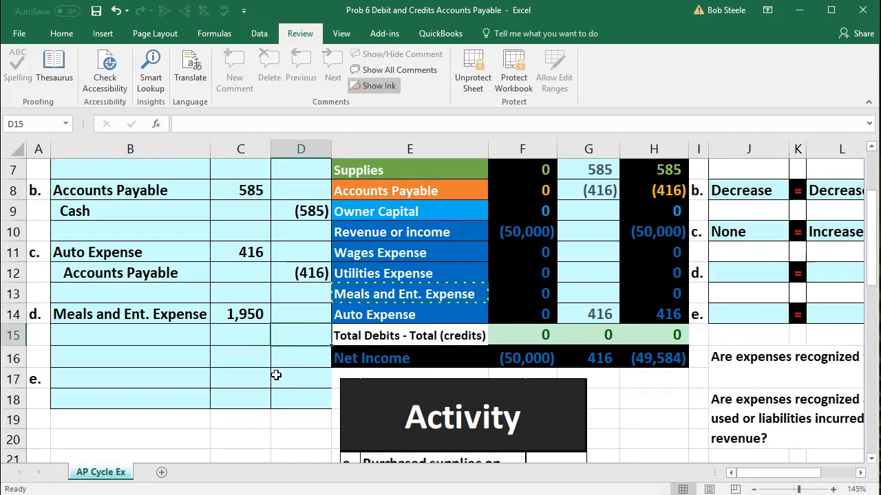
text(-)
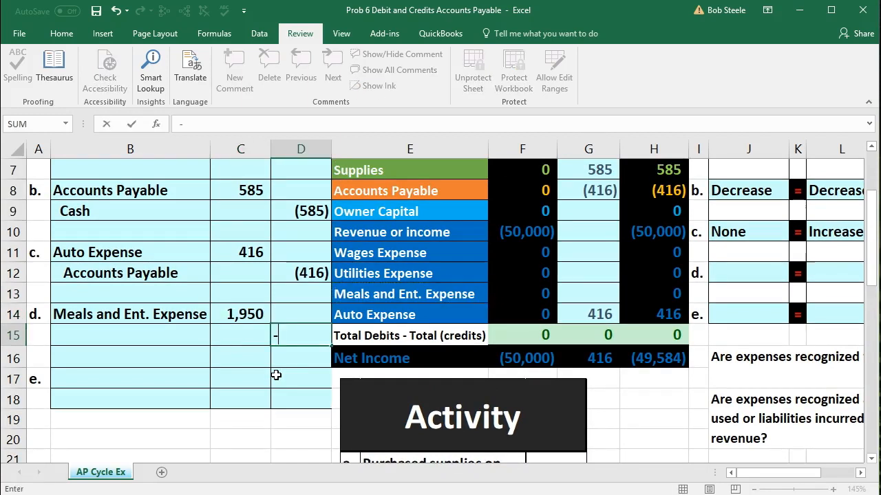
click(243, 314)
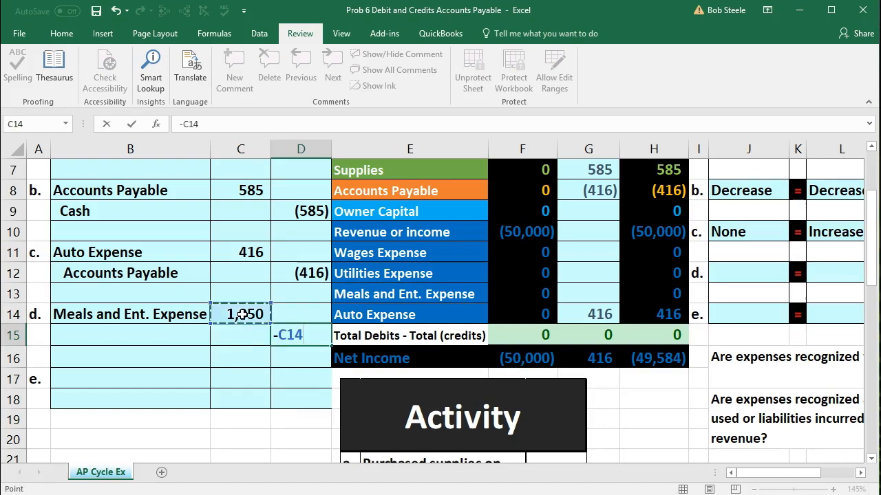
key(Return)
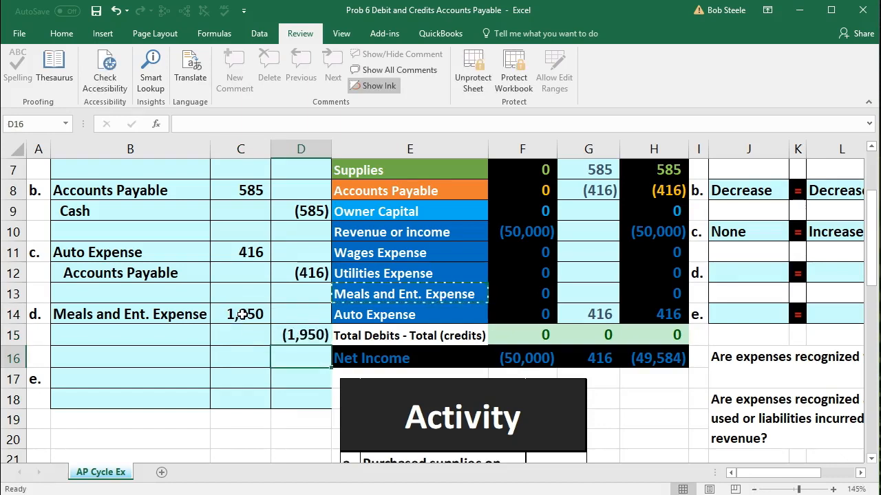
click(279, 331)
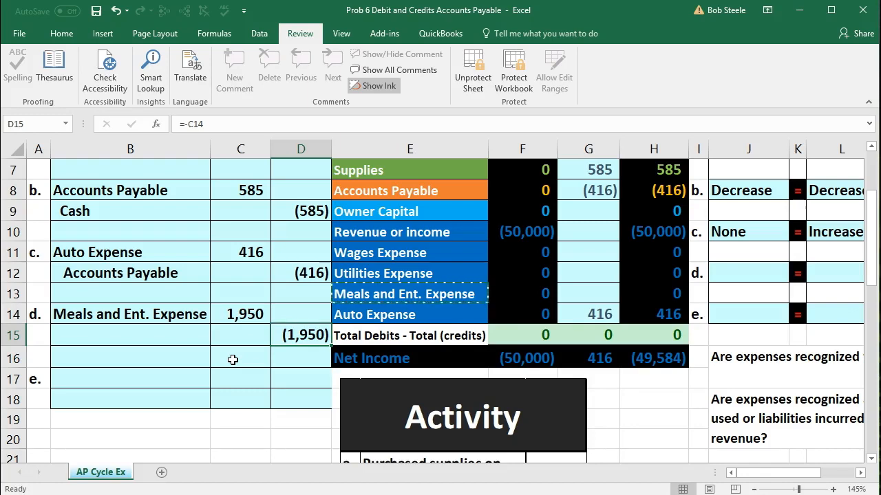
- Copy the Accounts Payable name from E8 into B15 as values only and indent it with leading spaces as transaction d's credit account
click(173, 336)
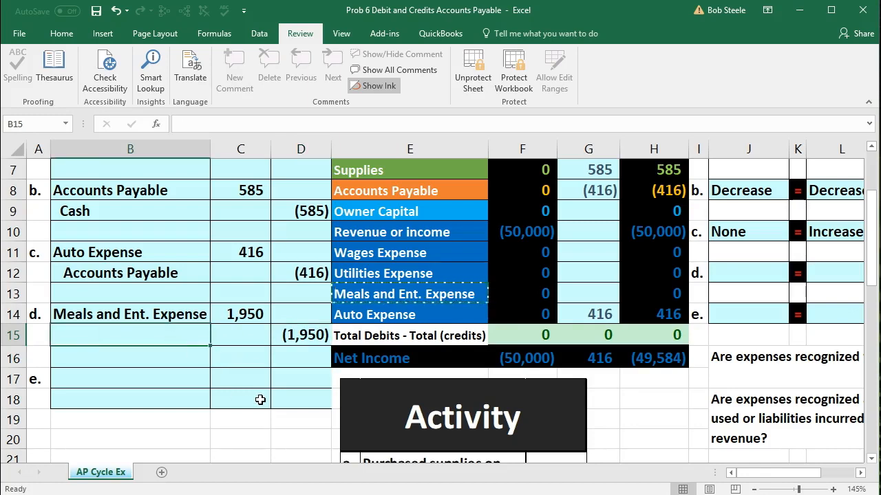
scroll(260, 400, up, 2)
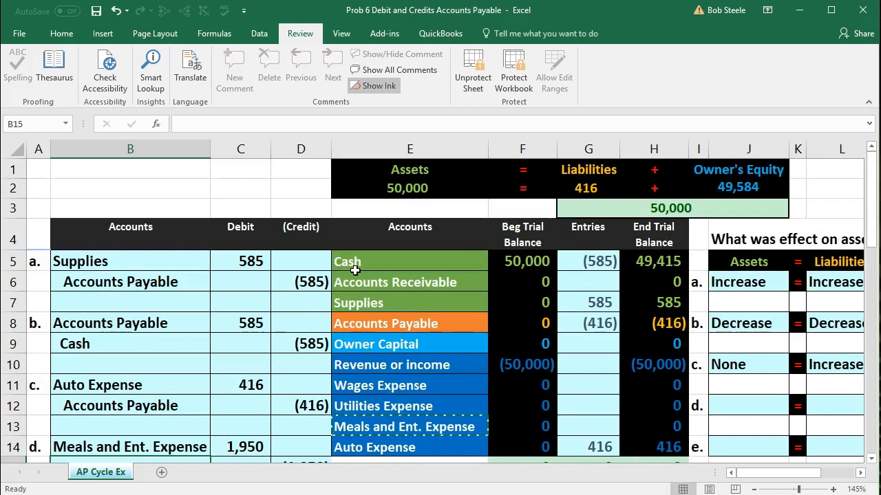
scroll(344, 261, down, 1)
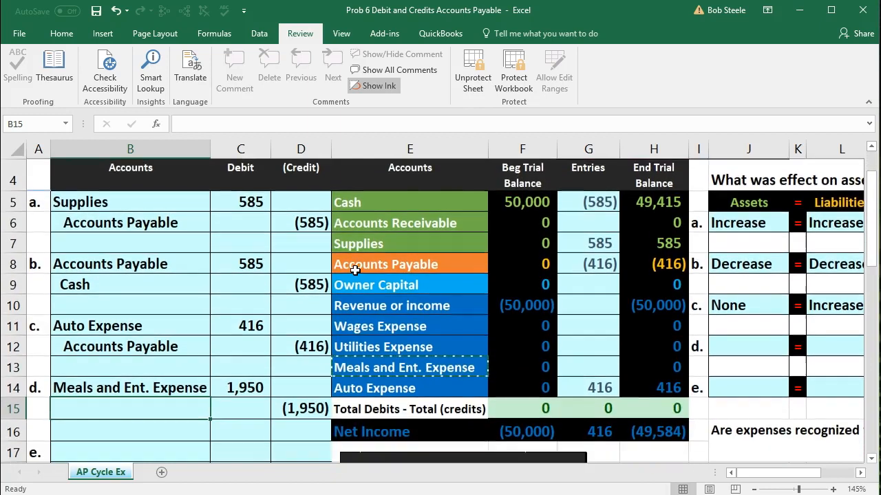
click(404, 262)
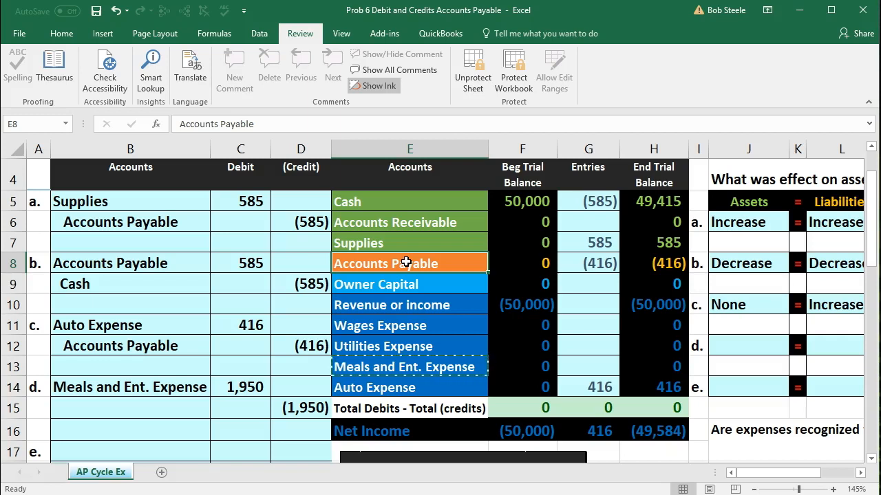
right_click(407, 264)
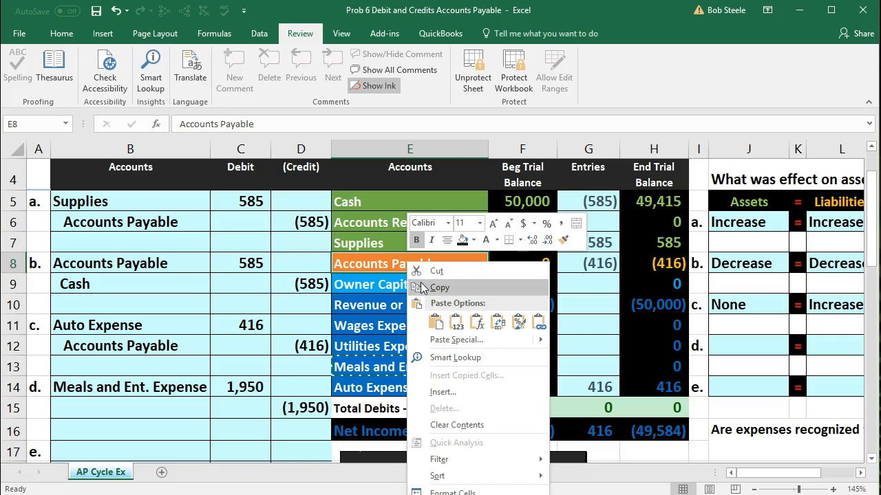
click(419, 284)
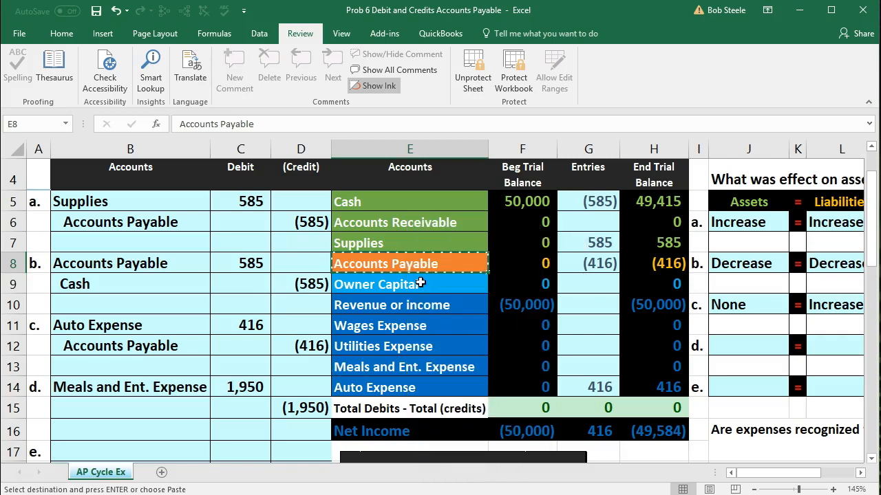
click(151, 406)
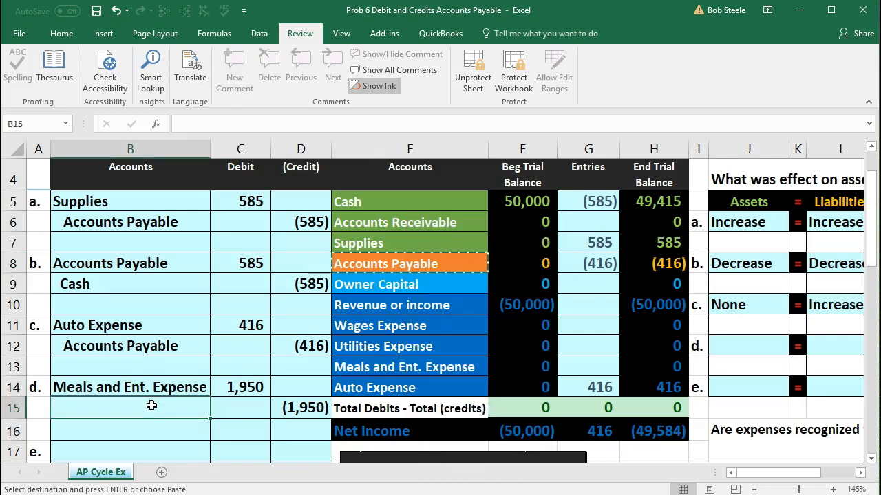
right_click(152, 406)
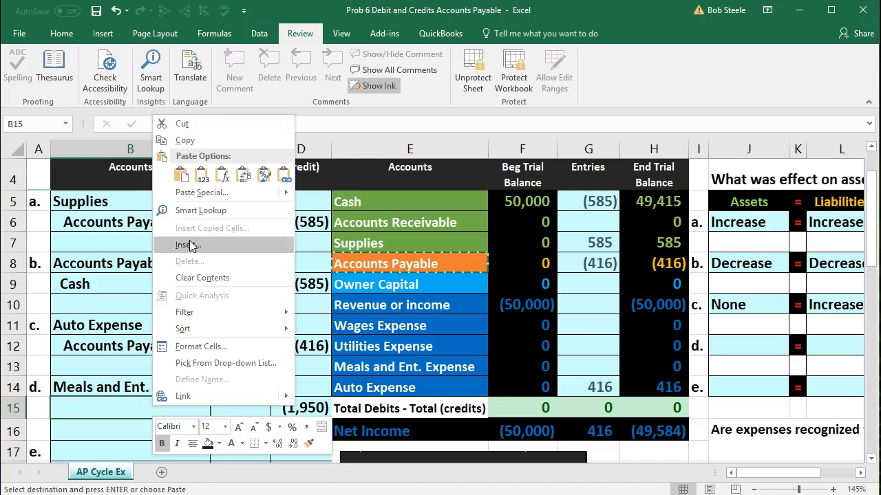
click(199, 180)
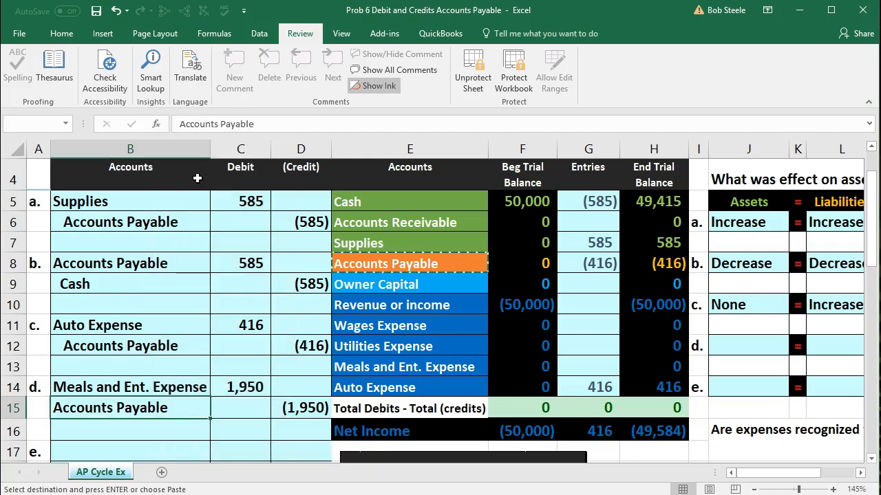
double_click(58, 406)
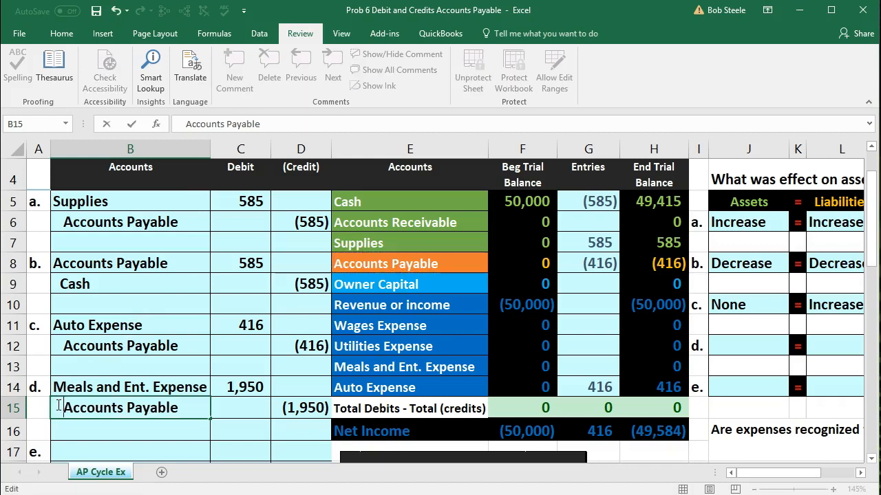
key(Return)
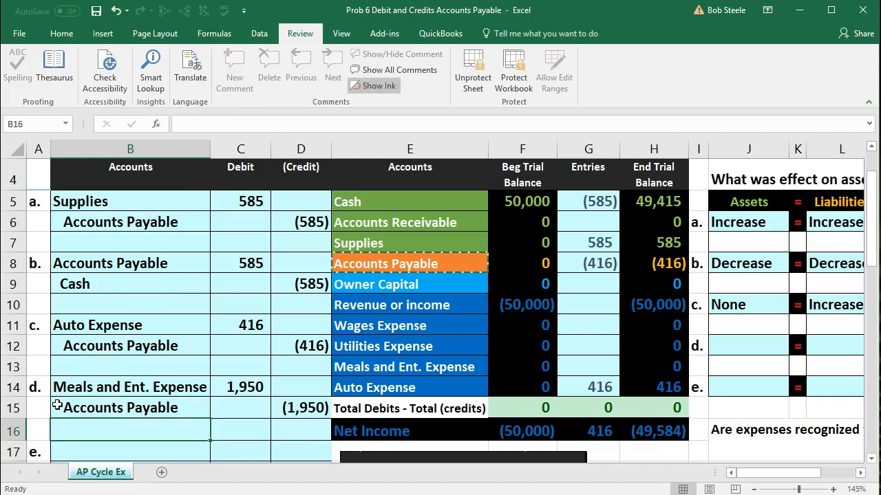
- Post transaction d's debit to the Meals and Ent. Expense entry in G13 with the formula =C14, and check the ending totals and net income
drag(69, 388, 221, 381)
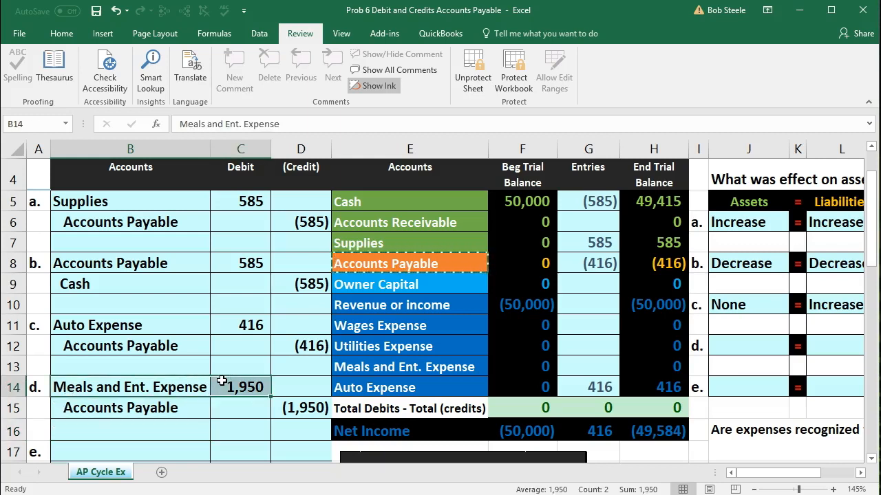
click(384, 367)
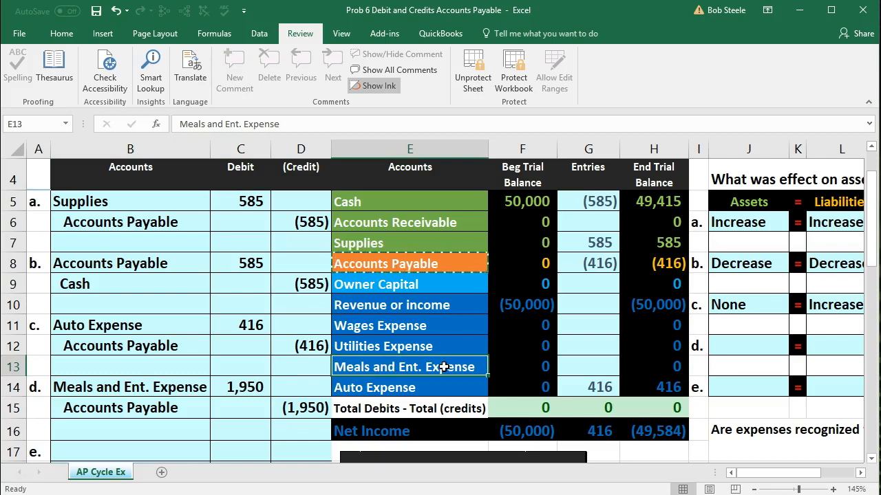
click(591, 369)
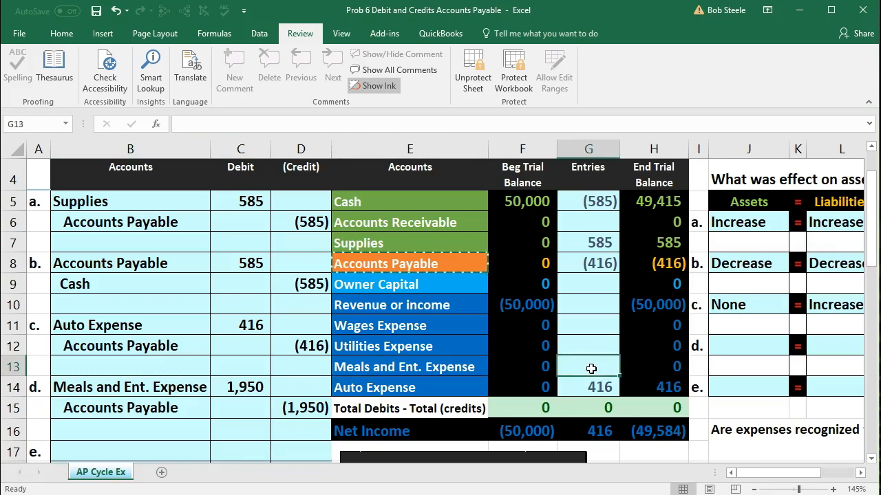
text(=)
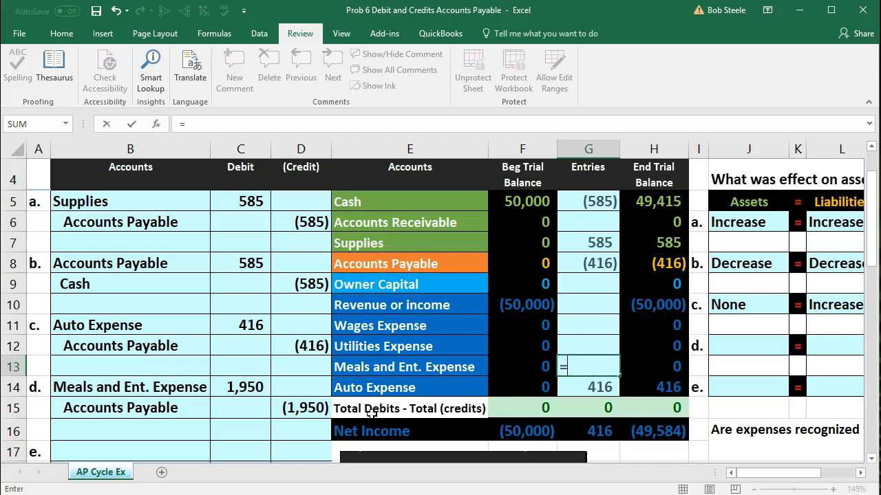
click(247, 395)
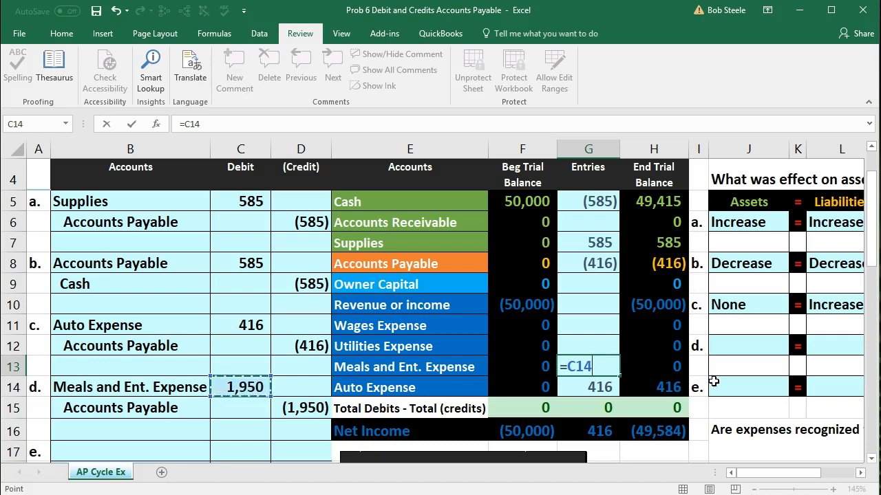
key(Return)
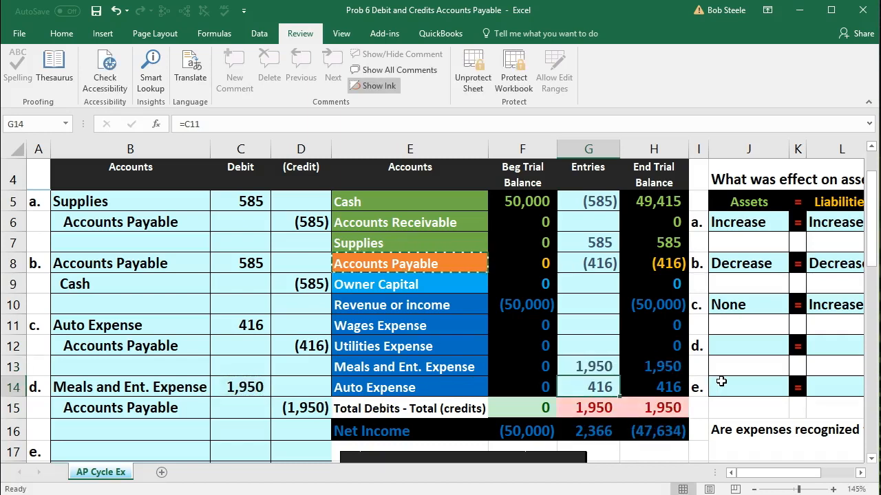
click(686, 408)
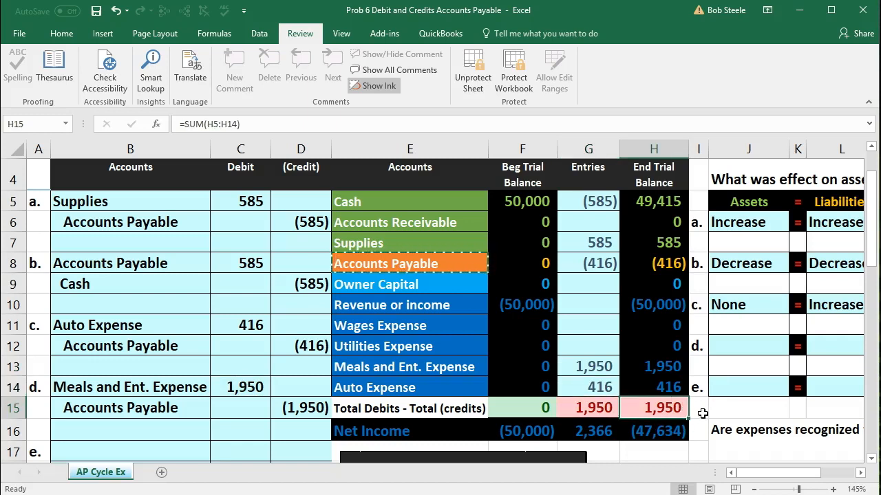
click(666, 431)
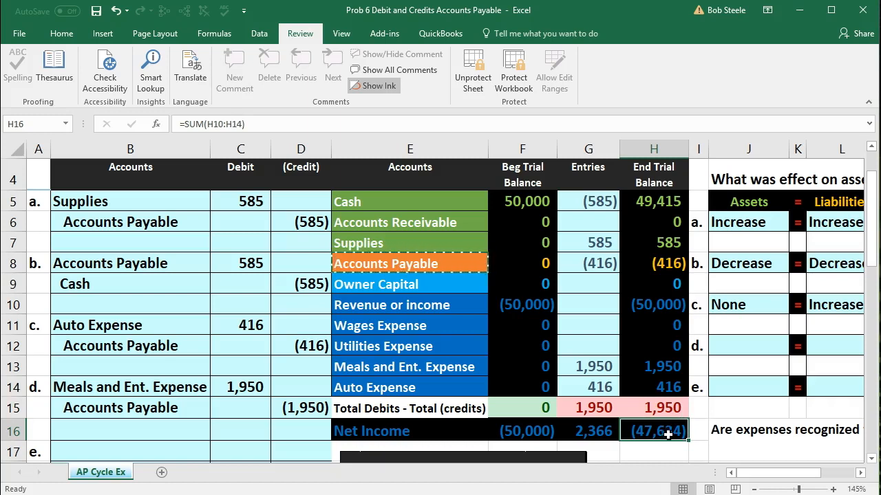
drag(643, 311, 648, 365)
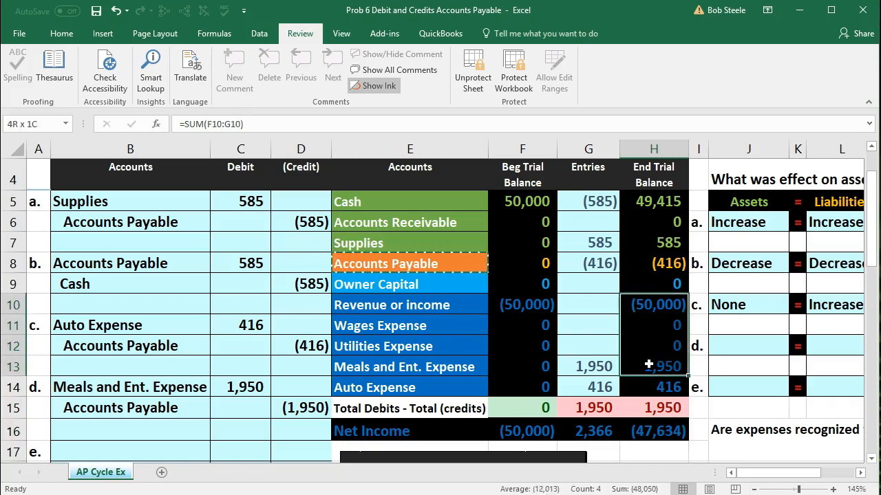
double_click(650, 428)
key(Return)
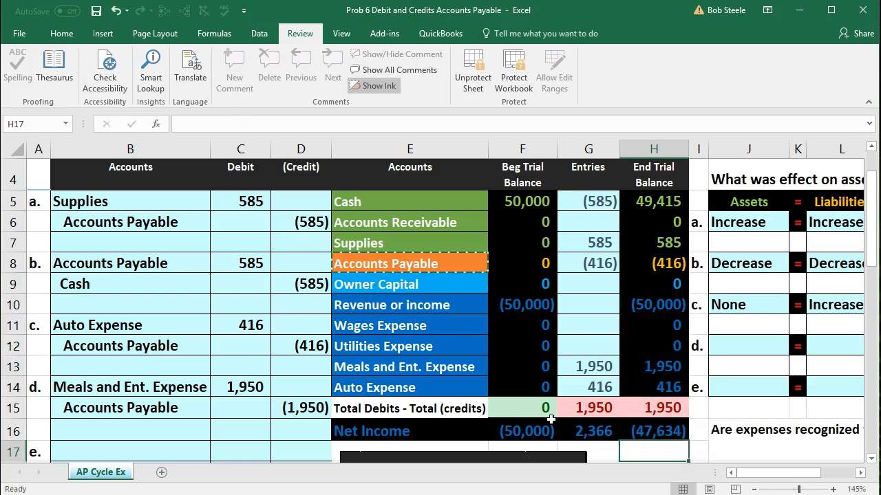
- Post transaction d's credit by adding D15 to the Accounts Payable entries formula in G8, and compare the ending balance with the unpaid credits
drag(166, 408, 294, 406)
click(377, 263)
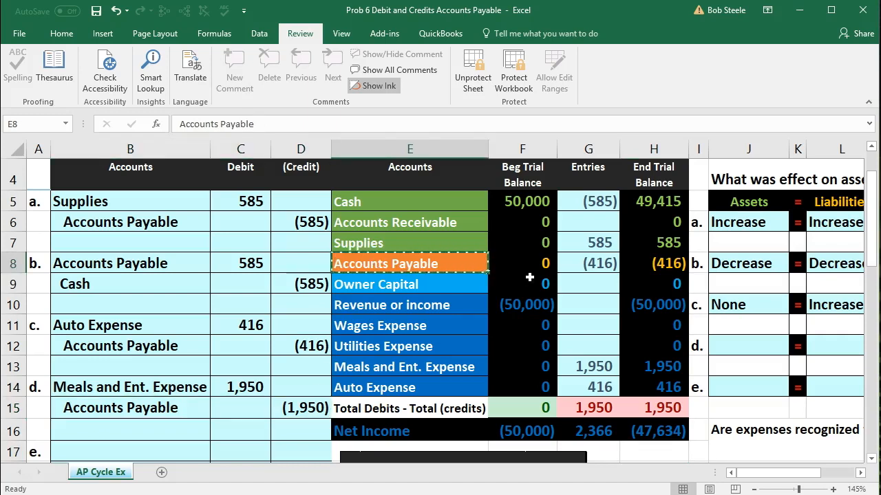
click(578, 258)
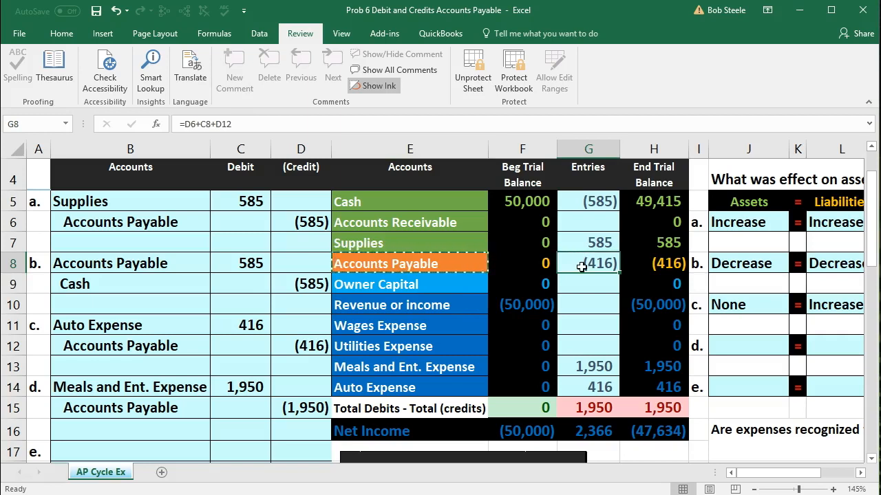
double_click(582, 267)
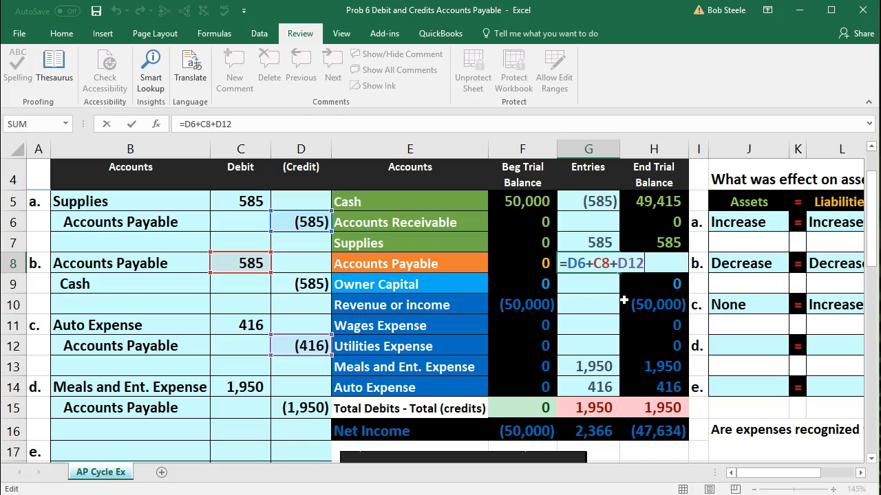
text(+)
click(302, 408)
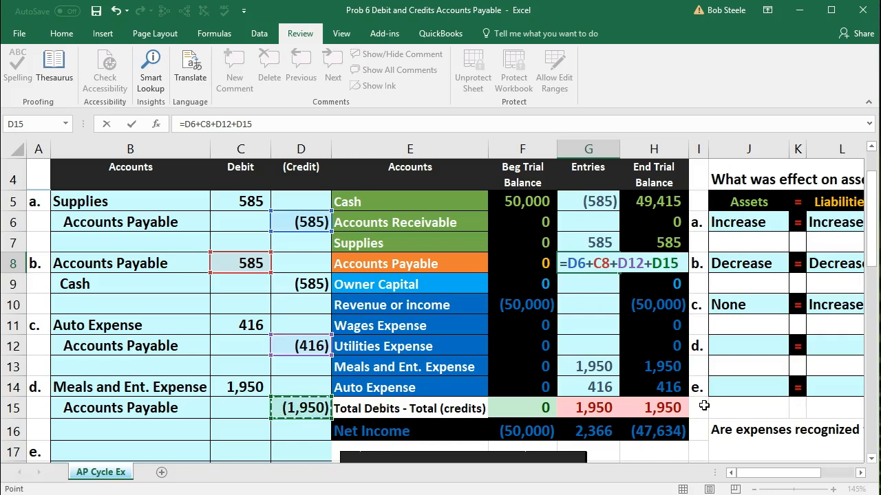
key(Return)
click(673, 267)
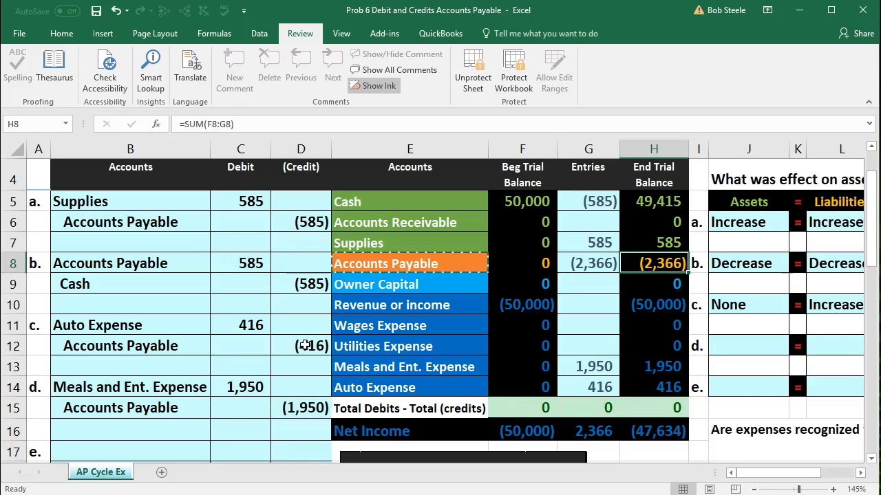
drag(303, 345, 300, 404)
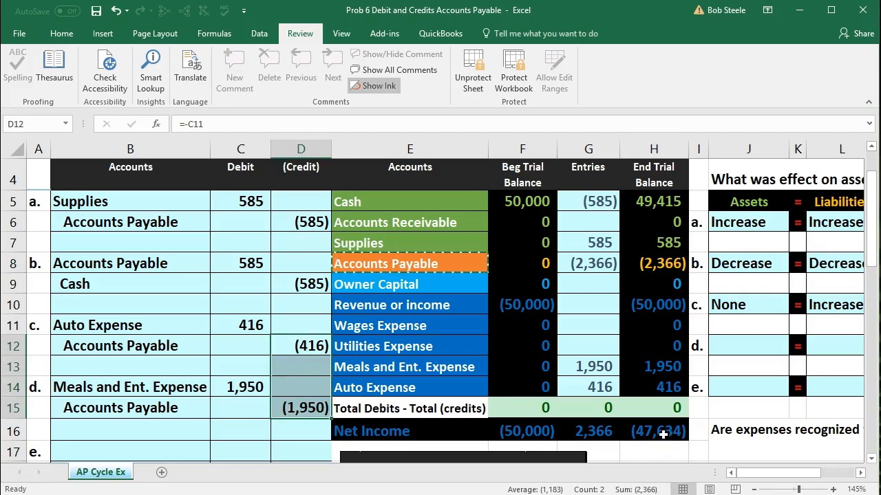
- Mark transaction d's accounting equation effect as None for assets in J12 and Increase for liabilities in L12
click(728, 350)
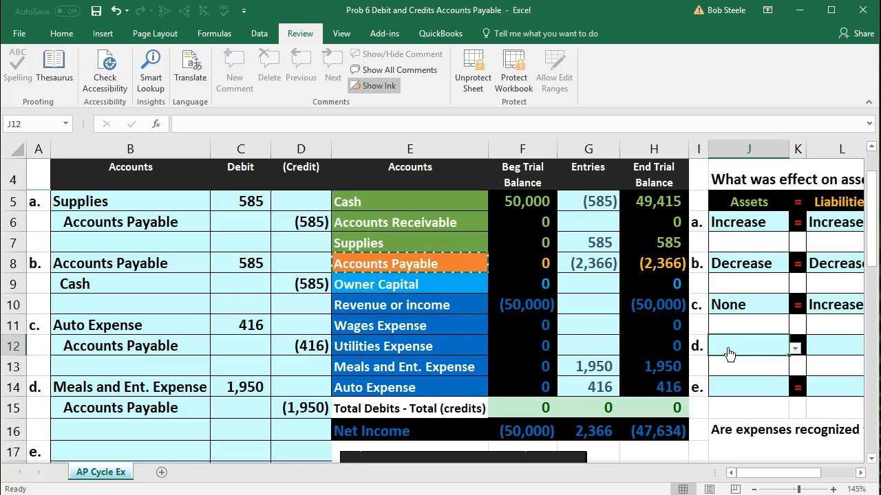
click(793, 349)
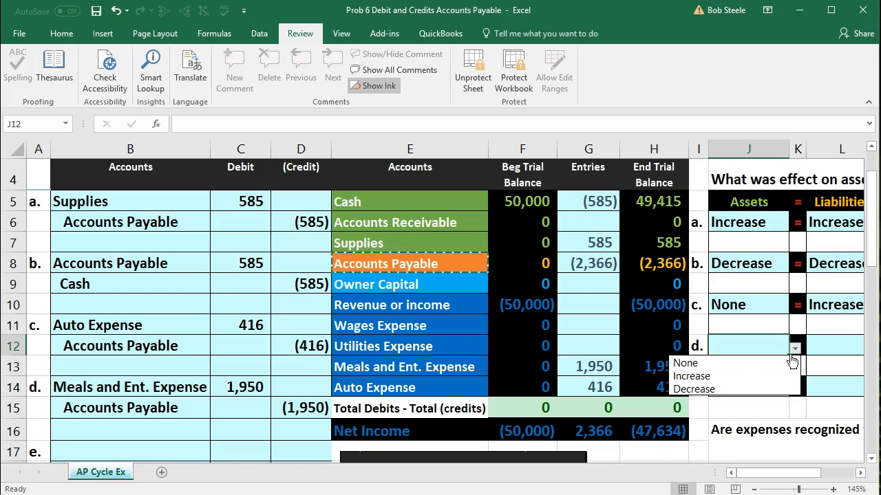
click(792, 363)
key(Right)
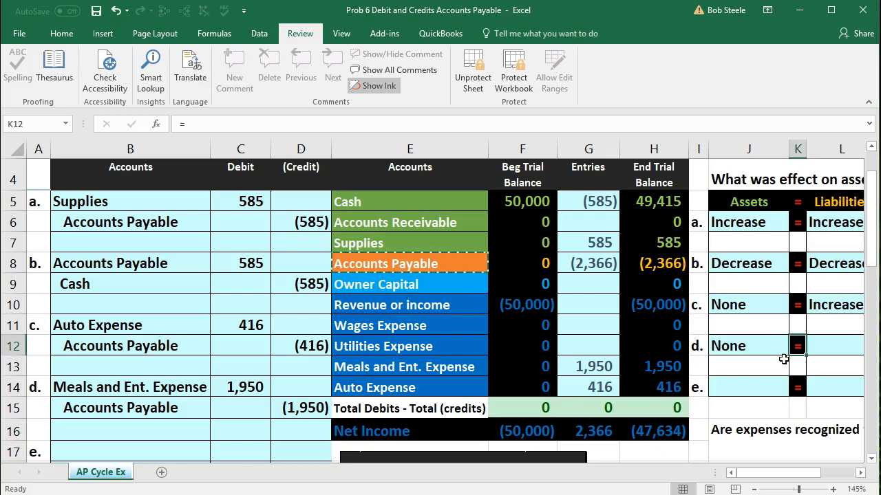
key(Right)
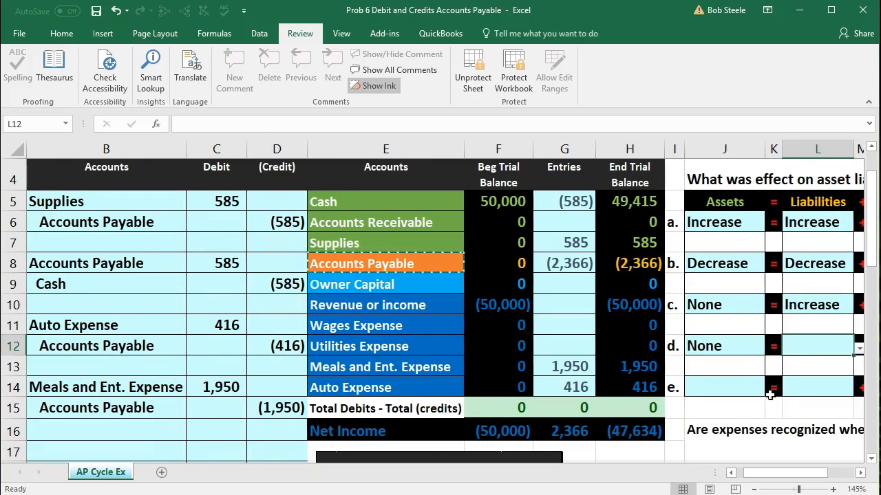
click(860, 349)
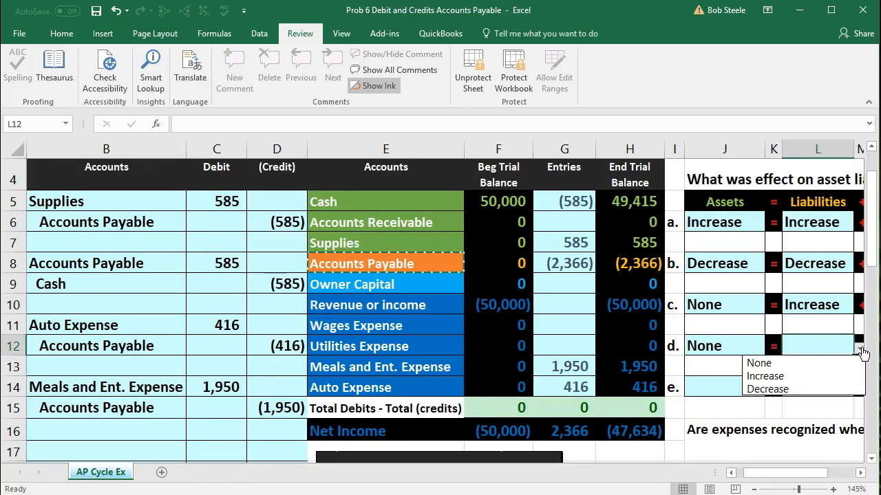
click(823, 376)
key(Right)
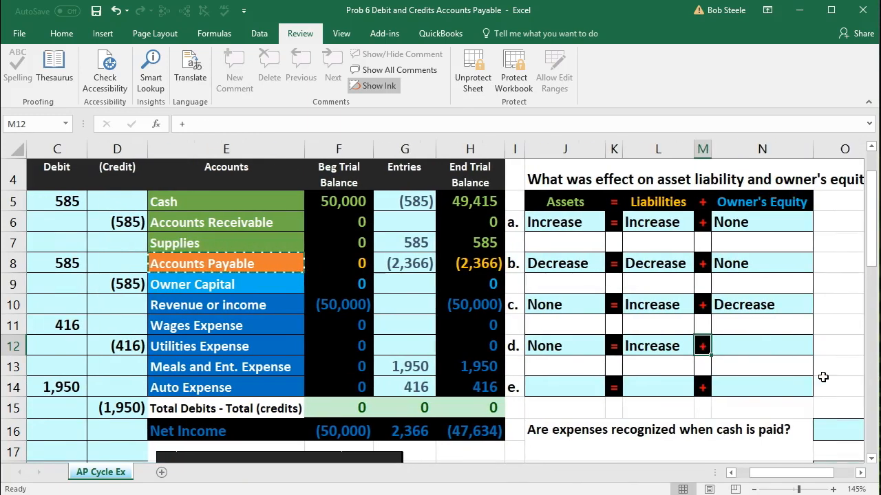
- Mark transaction d's effect on owner's equity as Decrease in N12 and check it against the ending net income
key(Right)
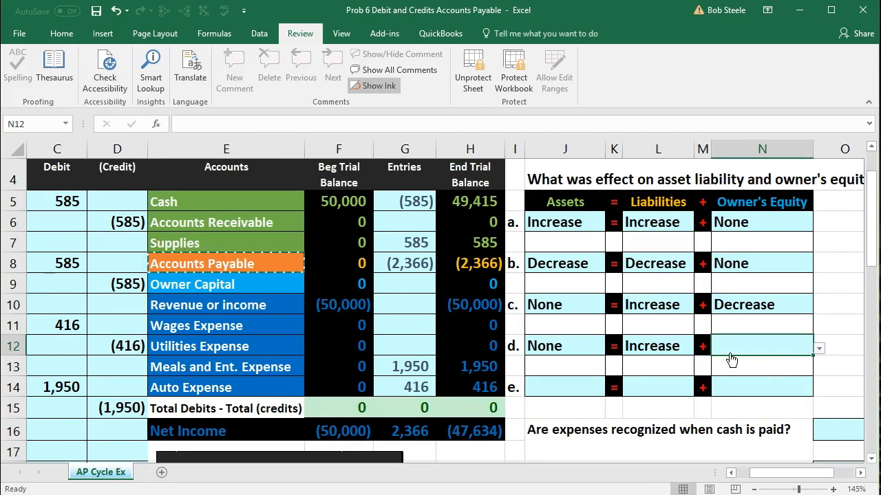
click(680, 345)
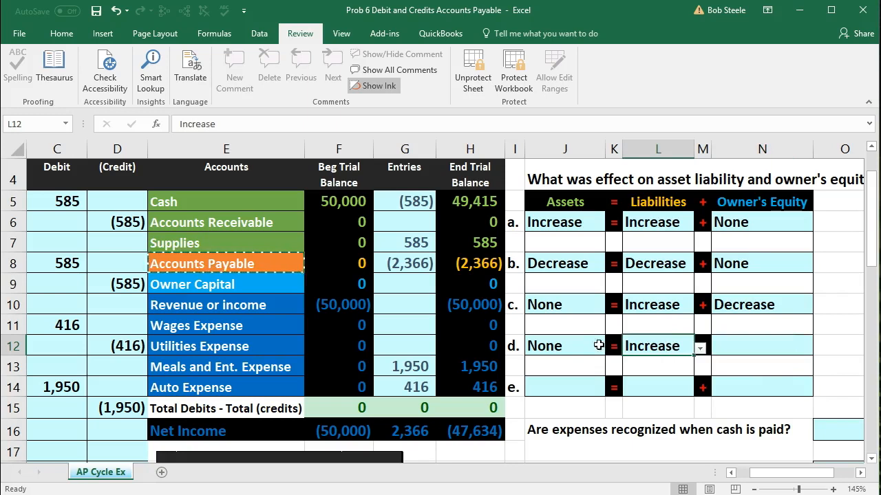
click(578, 344)
click(750, 357)
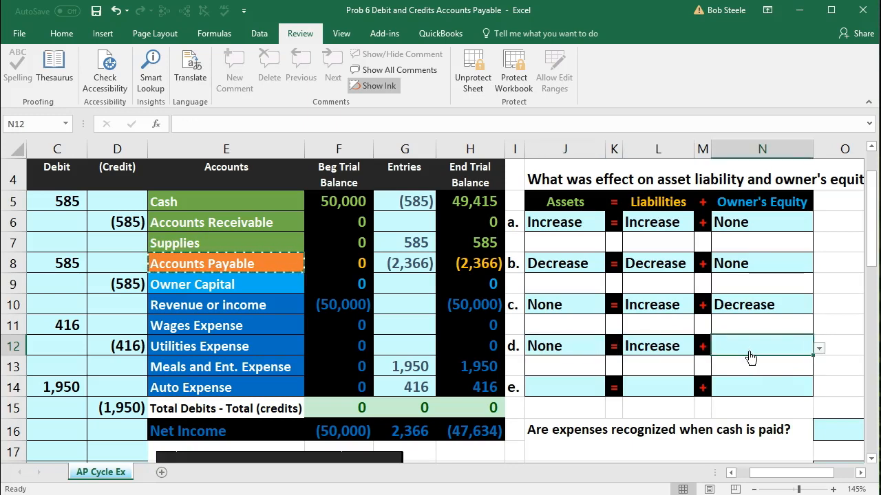
click(819, 348)
click(791, 389)
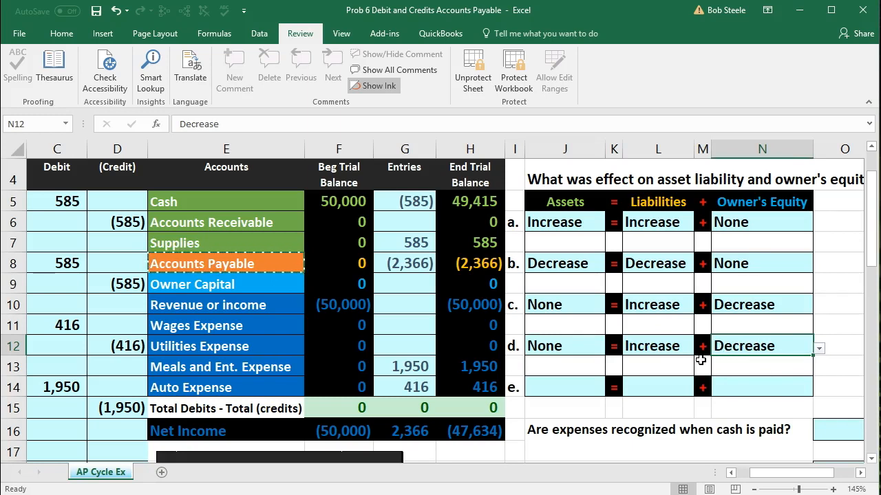
click(484, 387)
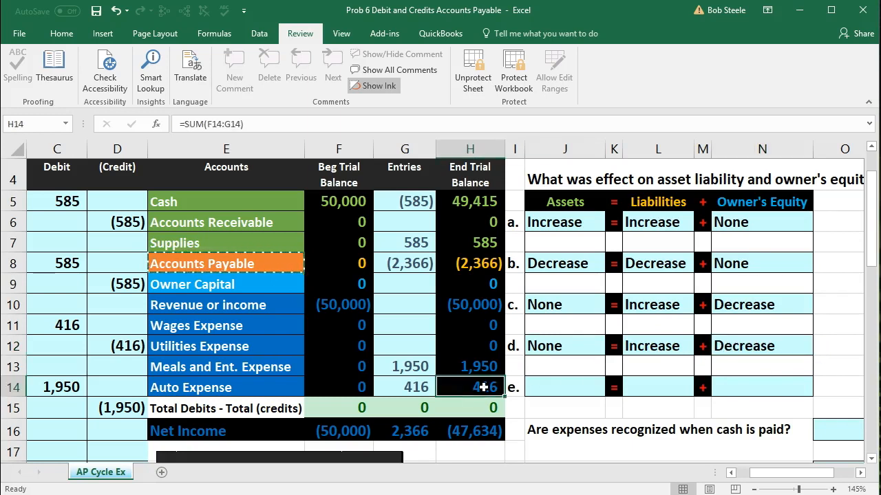
click(485, 428)
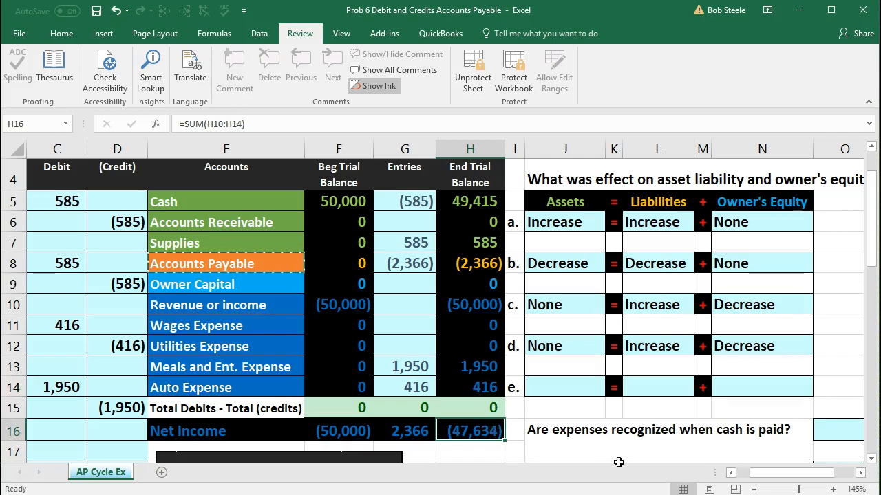
- Read transaction e in the Activity list, copy the Cash account name into B18, and indent it as the credit account
drag(774, 474, 721, 483)
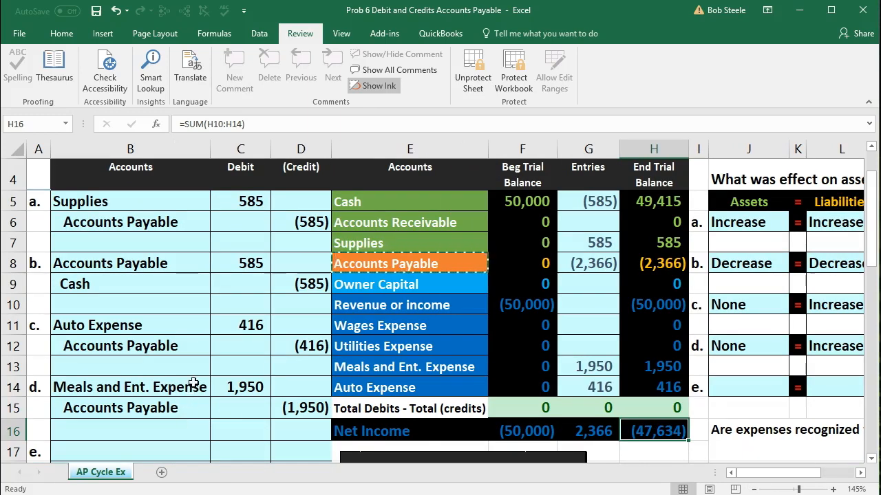
scroll(193, 382, down, 2)
scroll(193, 382, down, 5)
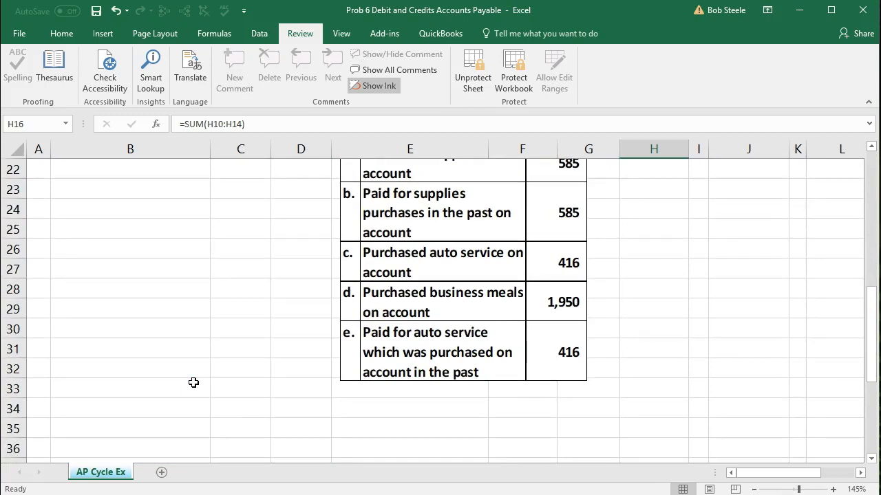
scroll(189, 388, up, 6)
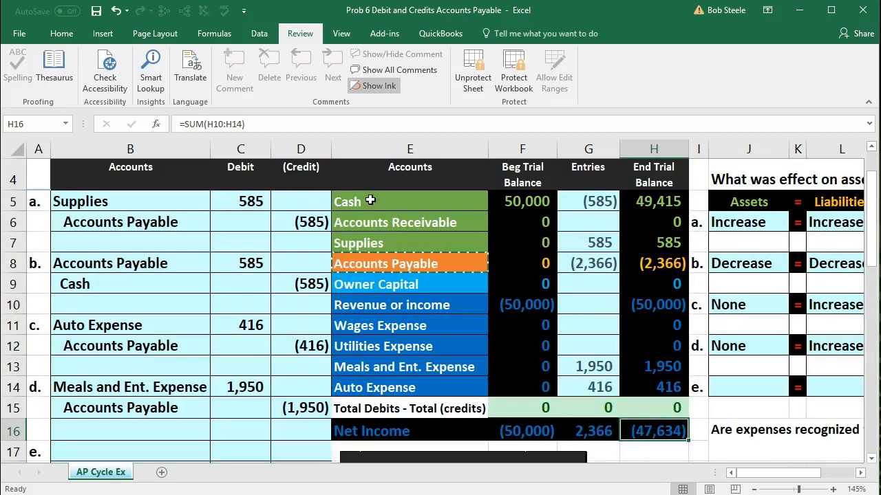
scroll(339, 333, down, 5)
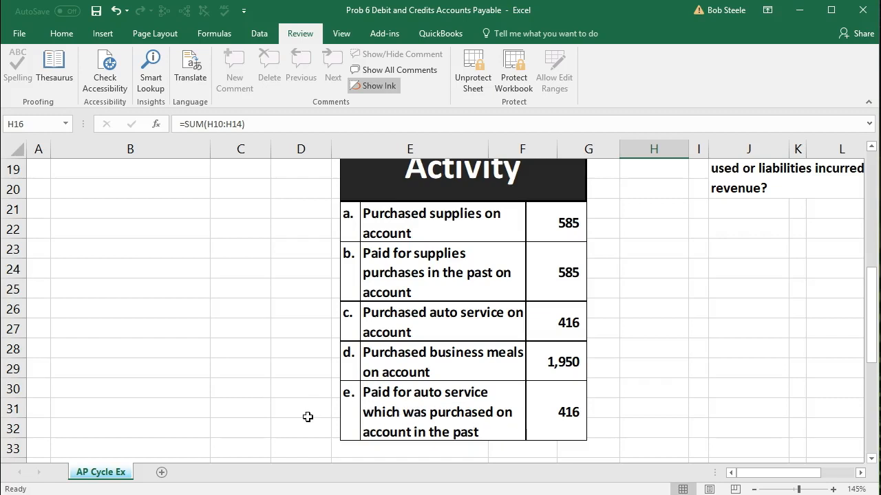
scroll(307, 416, up, 6)
click(375, 256)
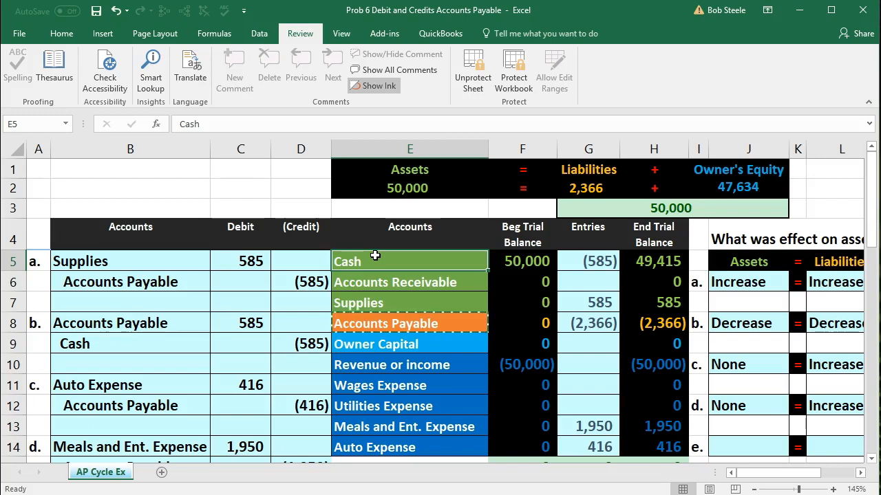
right_click(374, 256)
click(396, 281)
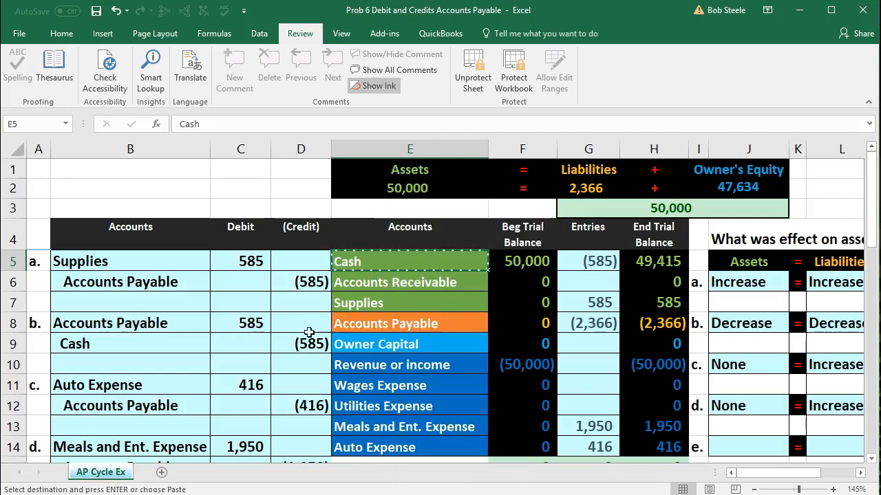
scroll(242, 372, down, 3)
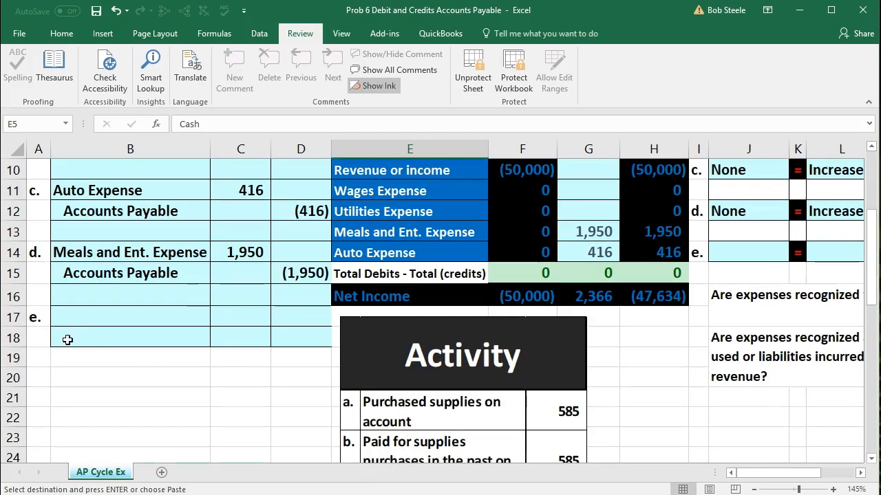
click(69, 336)
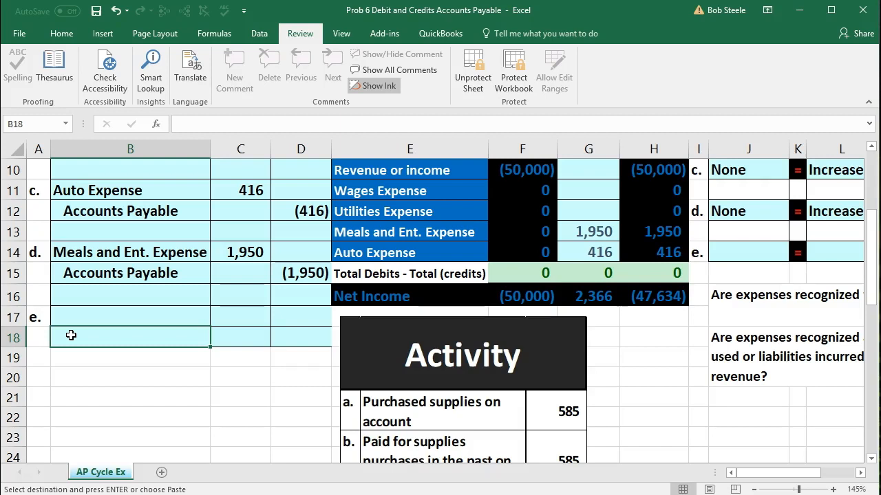
right_click(71, 335)
click(126, 110)
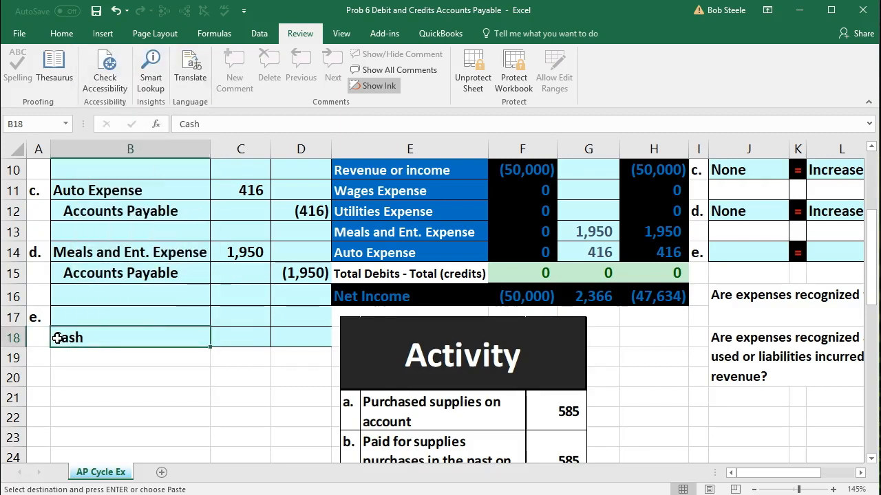
double_click(57, 337)
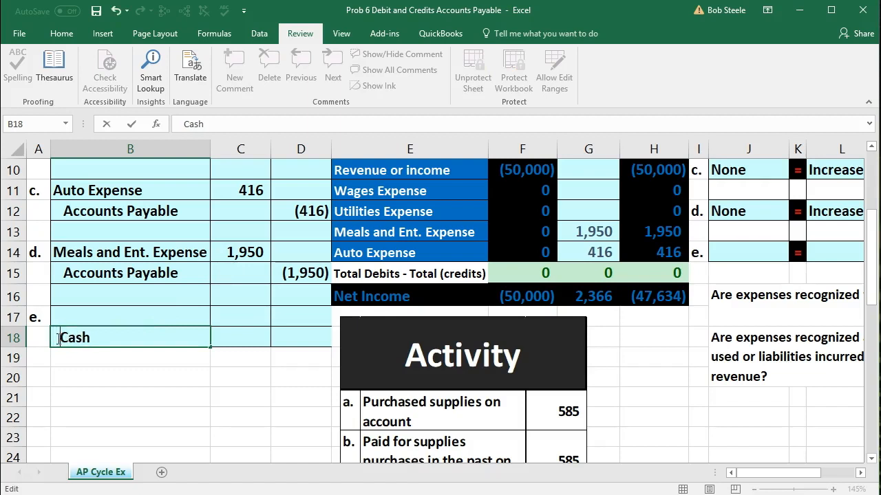
key(Return)
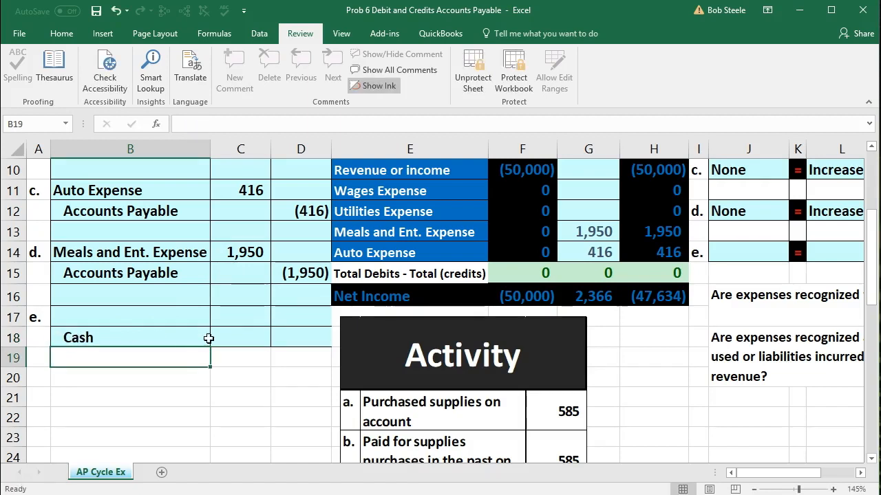
- Enter transaction e's credit to Cash as -416 in D18
click(301, 333)
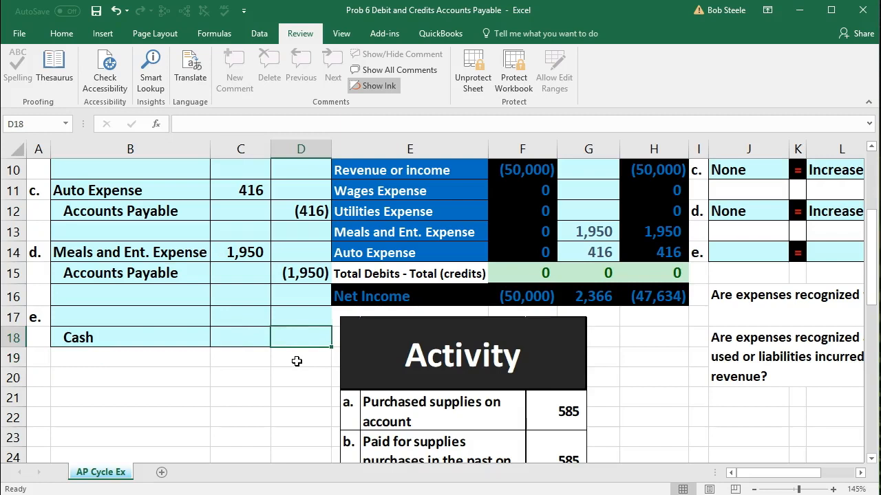
scroll(297, 361, down, 4)
scroll(297, 361, up, 3)
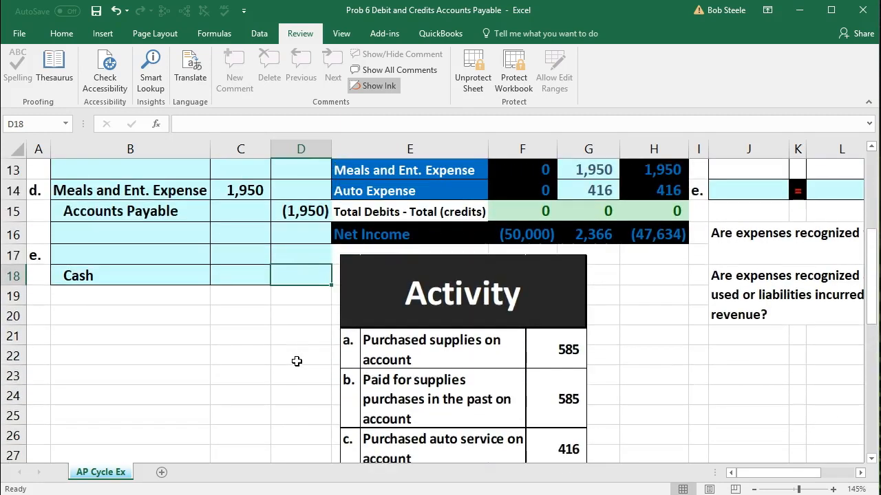
text(-416)
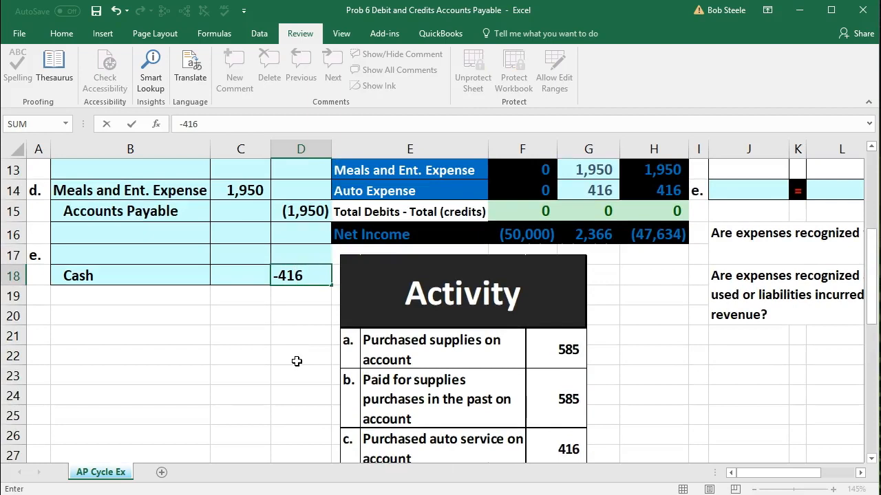
key(Return)
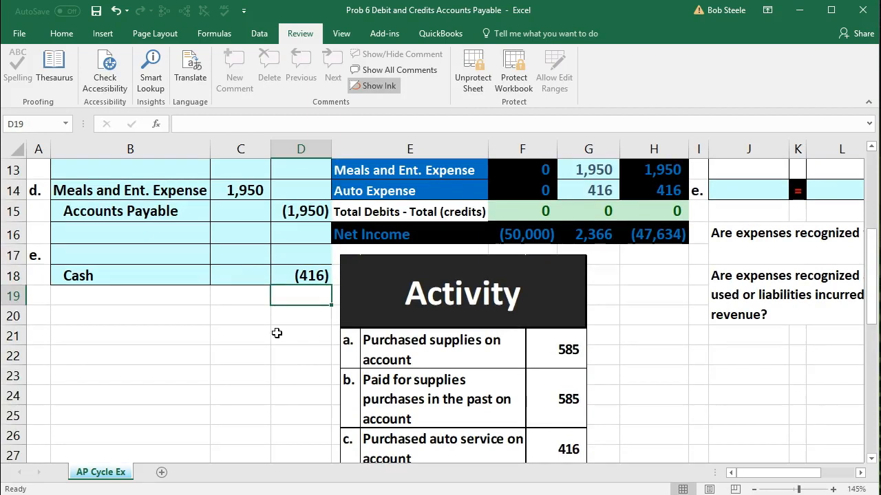
- Enter transaction e's debit amount in C17 with the formula =-D18
click(237, 255)
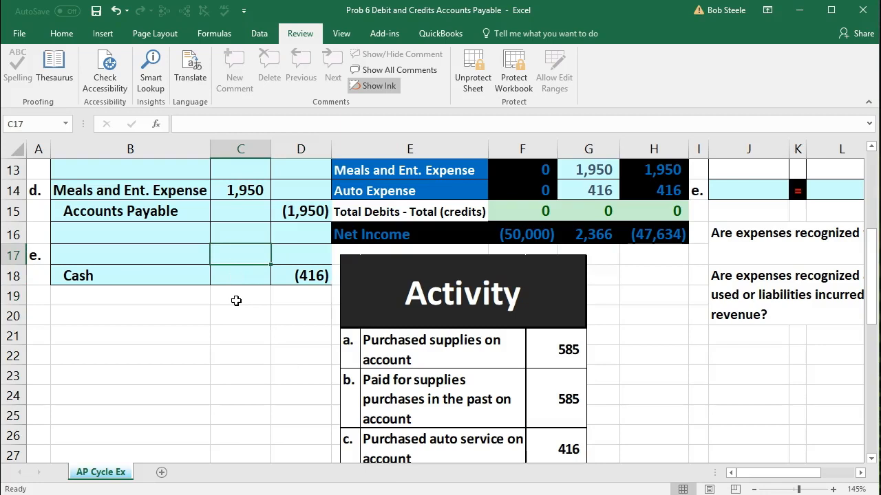
text(-)
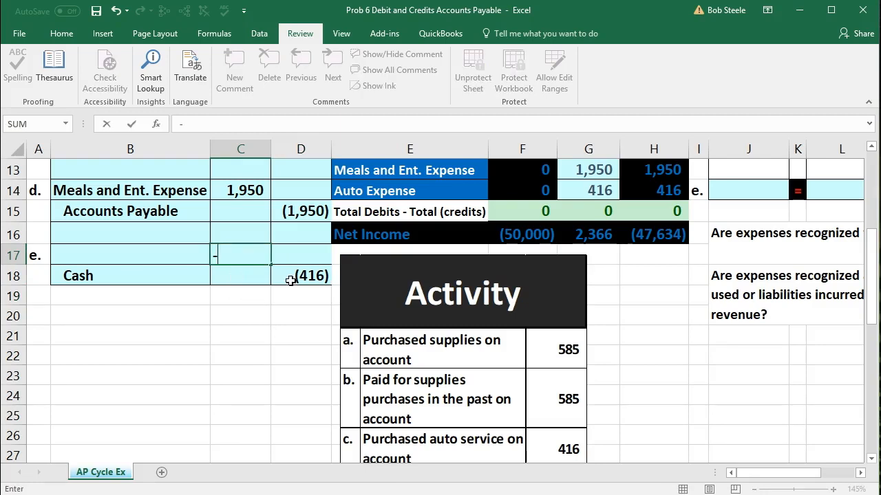
click(292, 277)
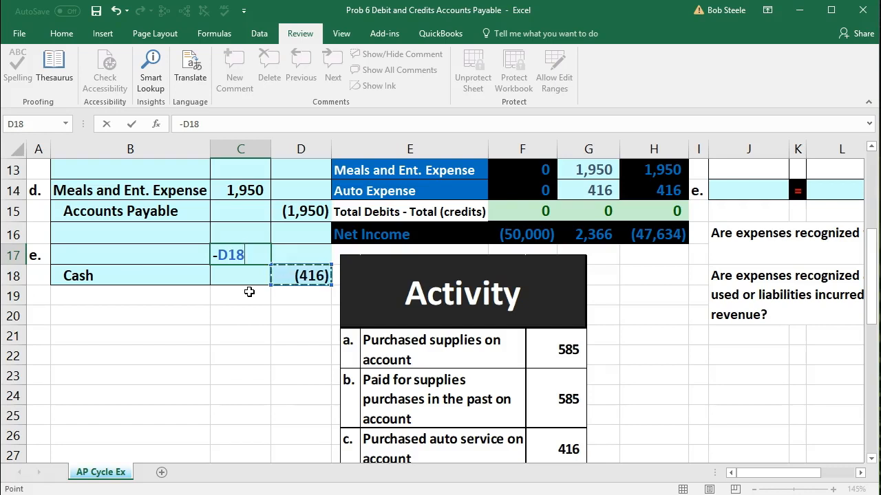
key(Return)
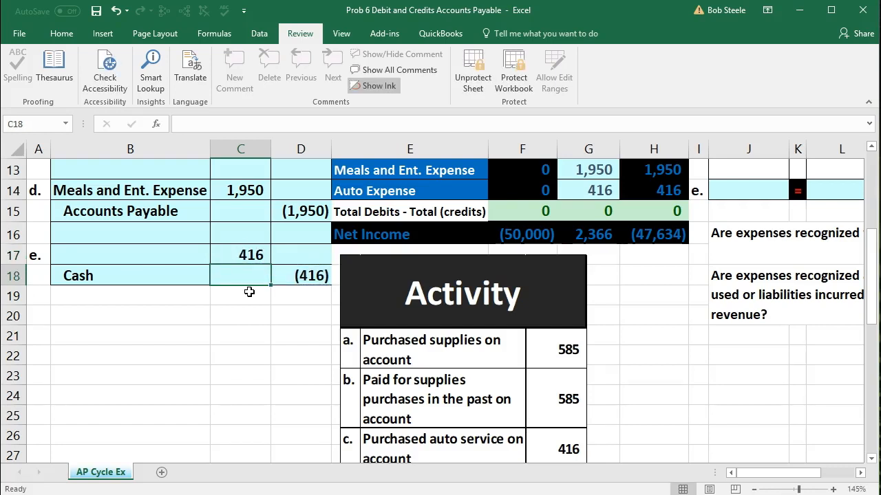
- Examine transaction e's description, transaction c's journal entry, and the Accounts Payable balance to determine which account to debit
click(166, 260)
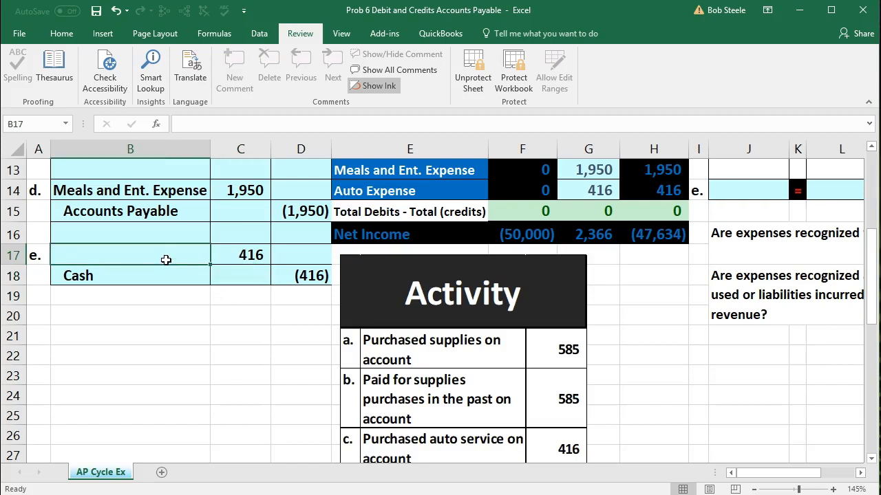
scroll(265, 380, down, 3)
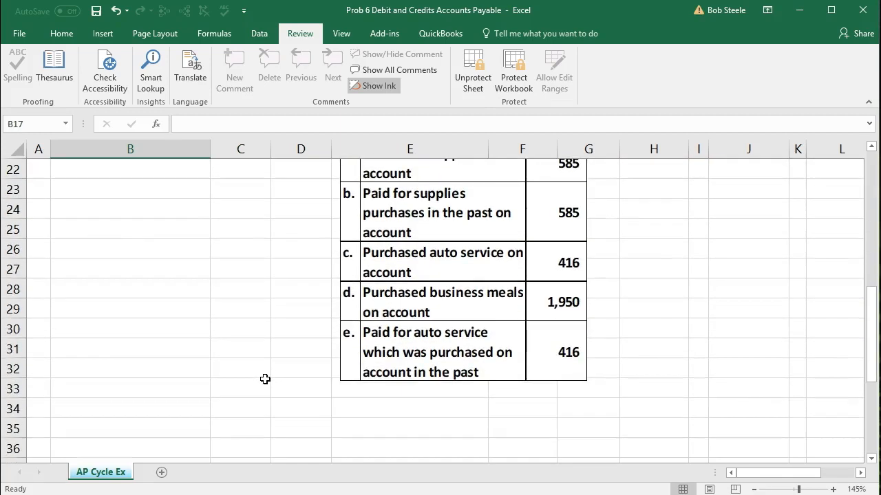
scroll(265, 379, up, 6)
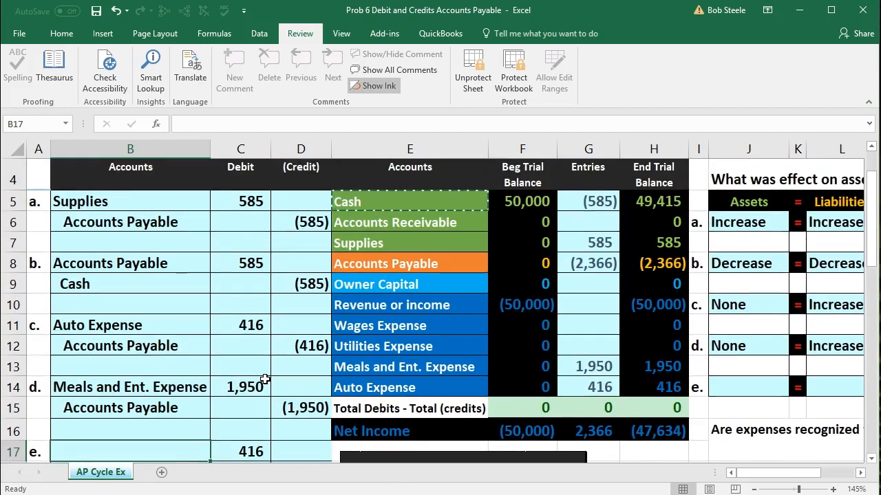
click(368, 388)
scroll(310, 403, down, 1)
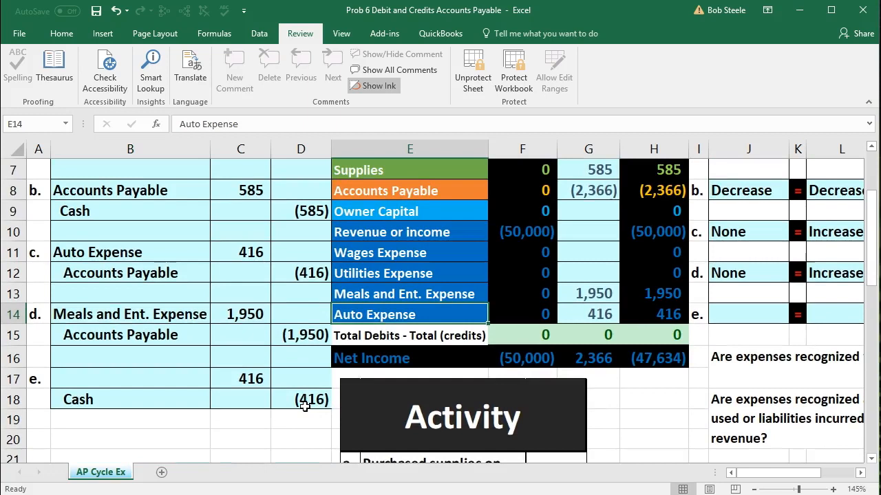
drag(172, 259, 280, 272)
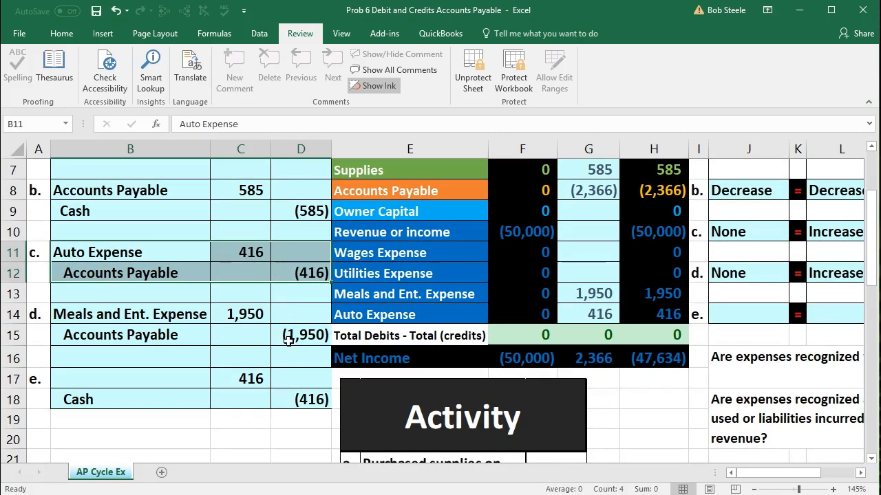
scroll(290, 350, up, 1)
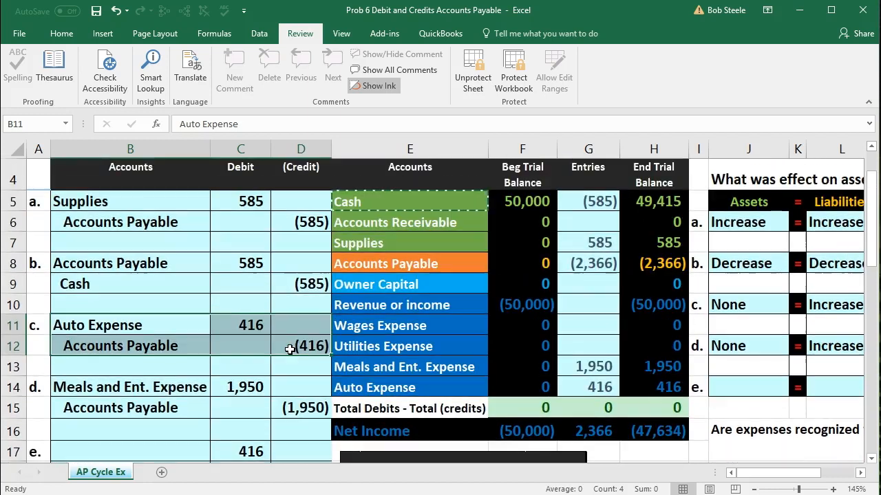
drag(404, 262, 636, 262)
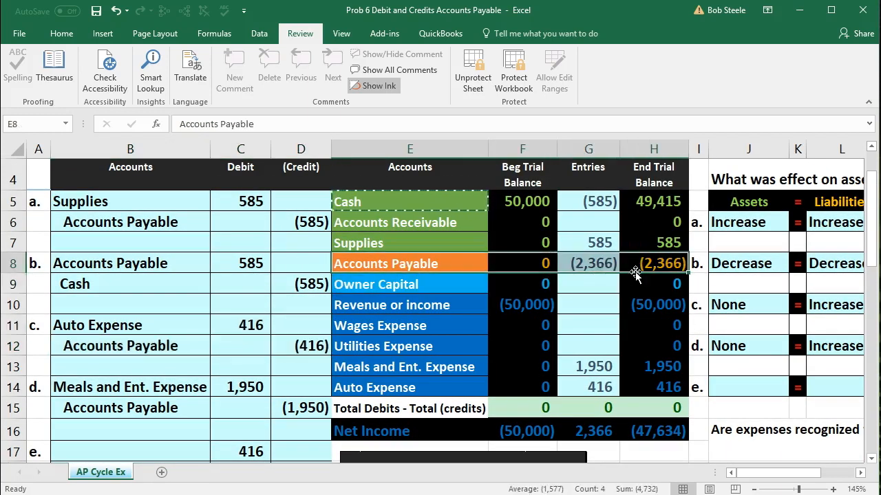
click(636, 262)
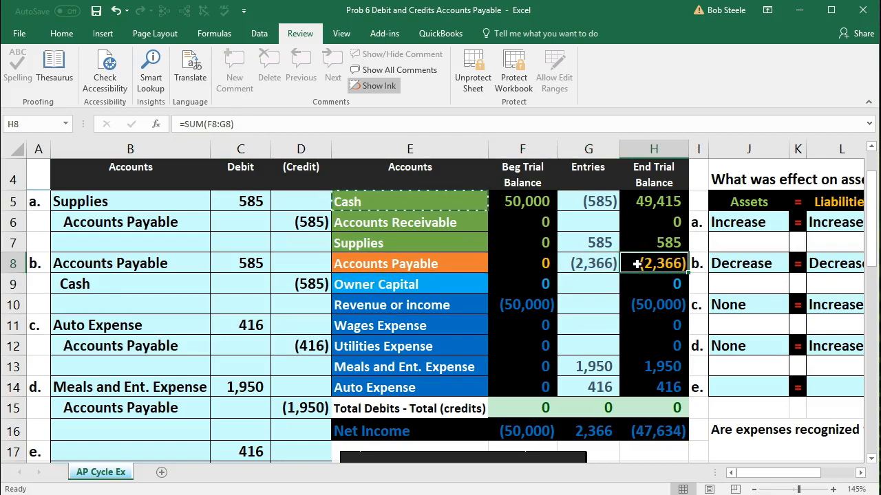
- Copy the Accounts Payable account name from E8 and paste it as values into B17 as transaction e's debit account
click(432, 263)
right_click(432, 263)
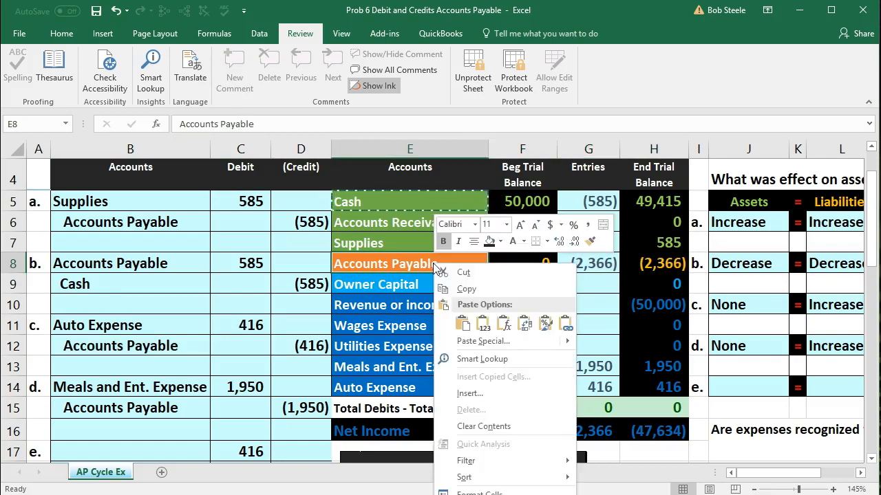
click(460, 272)
scroll(199, 352, down, 1)
scroll(199, 353, down, 1)
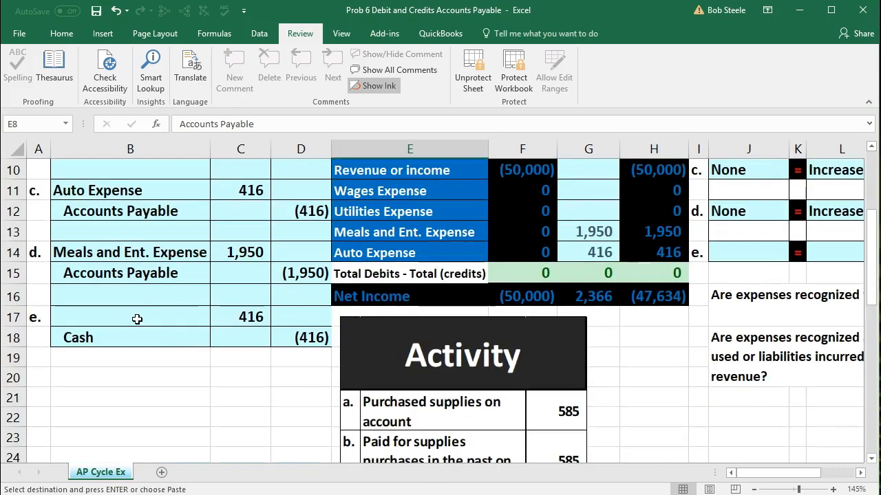
click(124, 316)
right_click(124, 317)
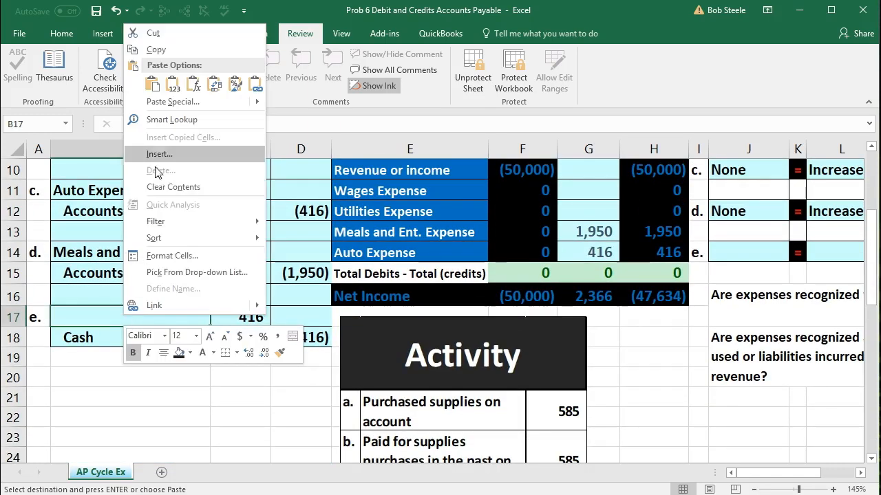
click(173, 83)
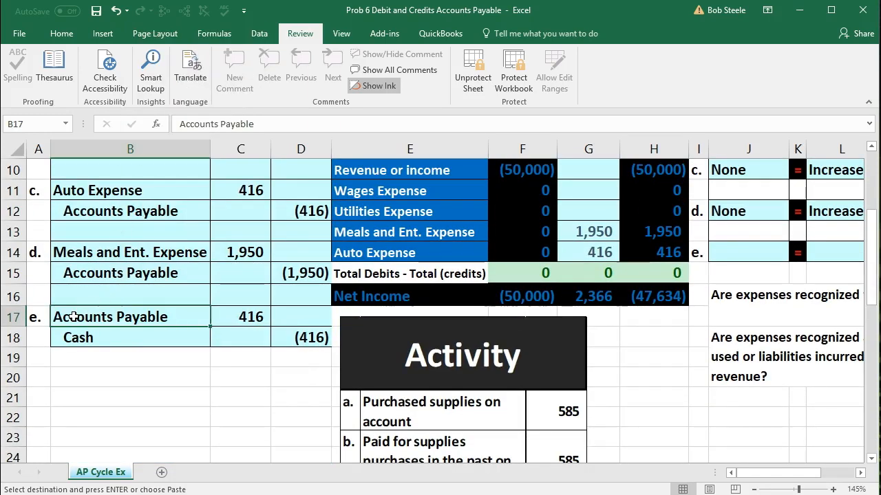
- Check transaction e's debit amount in C17 against the Accounts Payable balances in the trial balance row E8:H8
click(228, 321)
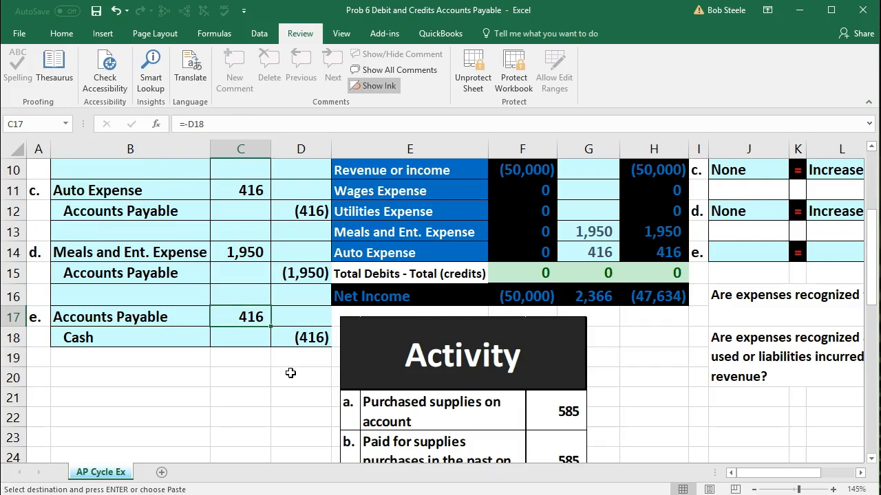
scroll(290, 373, up, 2)
drag(381, 262, 642, 259)
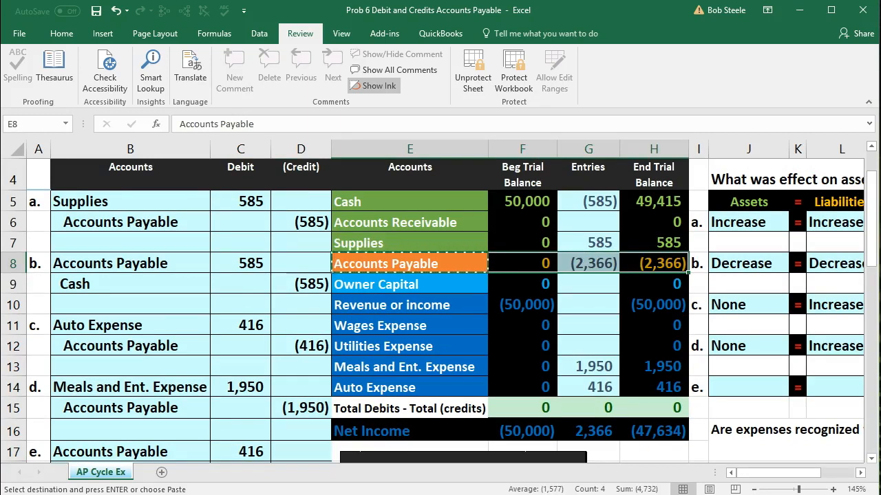
key(alt+Tab)
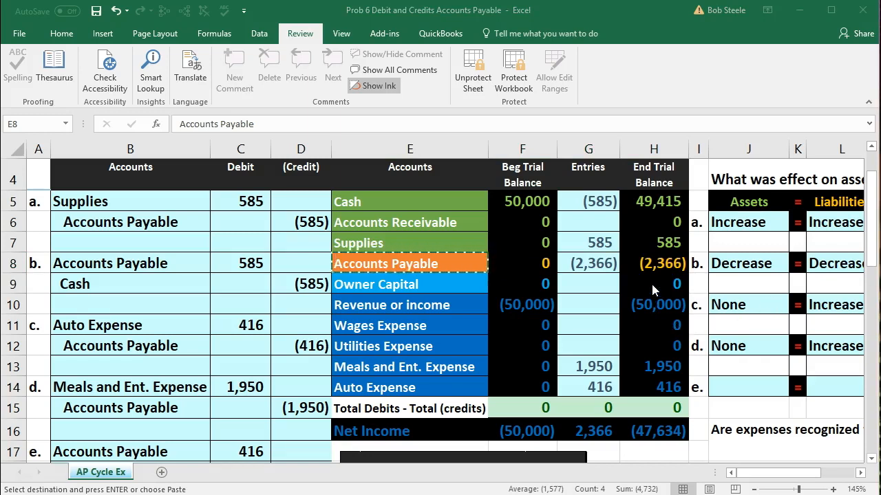
key(alt+Tab)
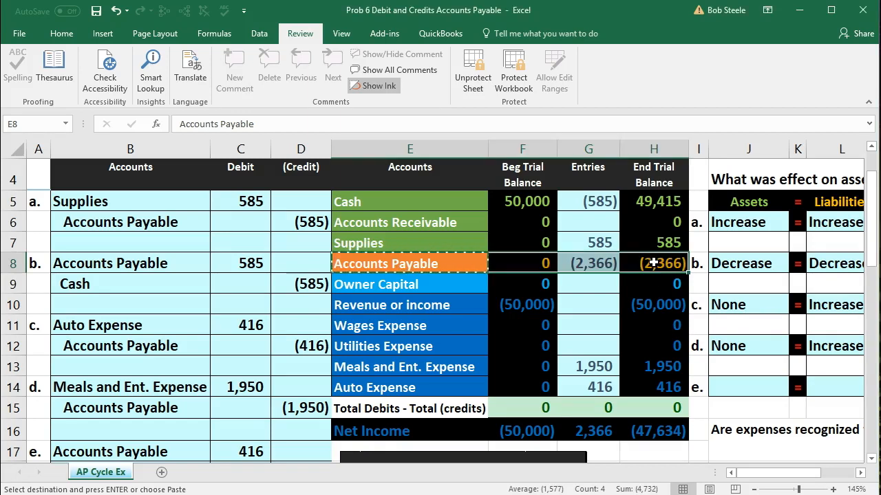
- Compare the Accounts Payable ending balance in H8 with transaction e's debit in C17 and its Cash credit line in row 18
click(648, 264)
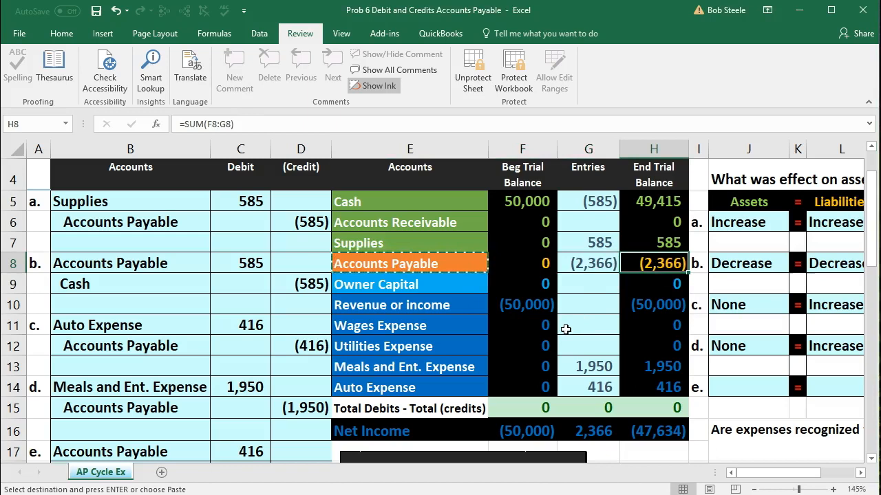
scroll(551, 341, down, 2)
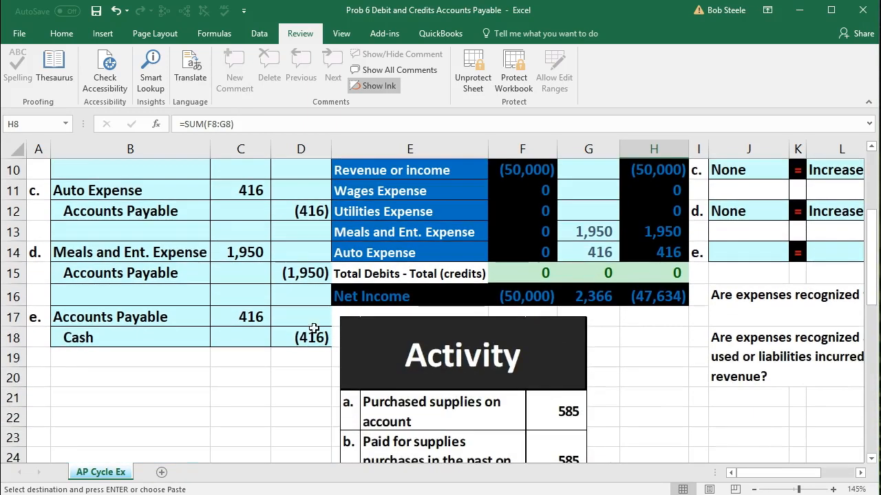
click(256, 316)
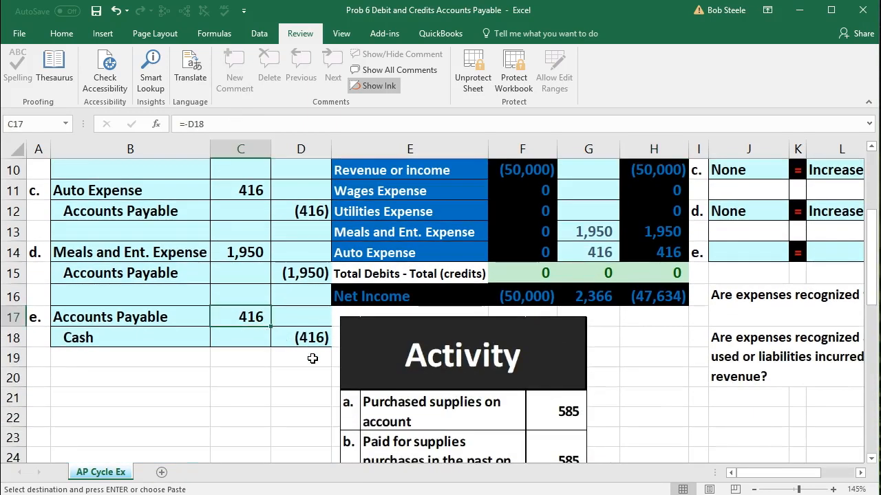
drag(158, 335, 286, 333)
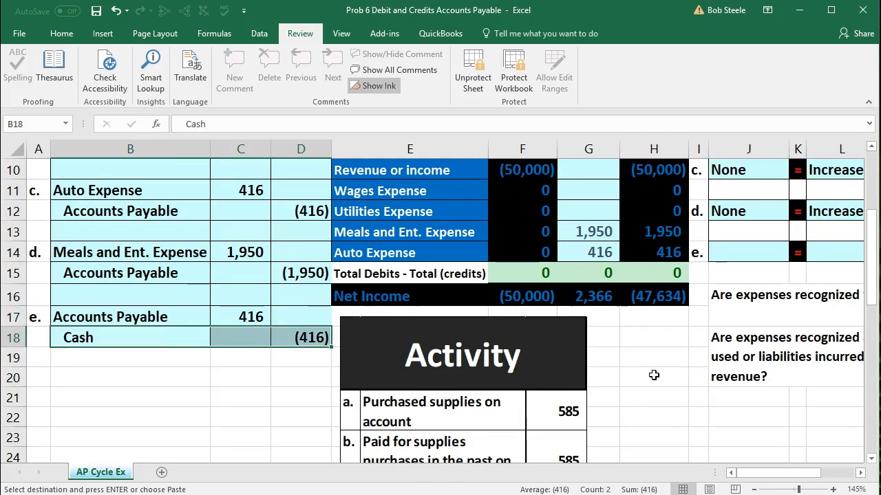
- Mark transaction e's effect on assets in J14 as Decrease
scroll(718, 360, up, 2)
scroll(718, 361, up, 1)
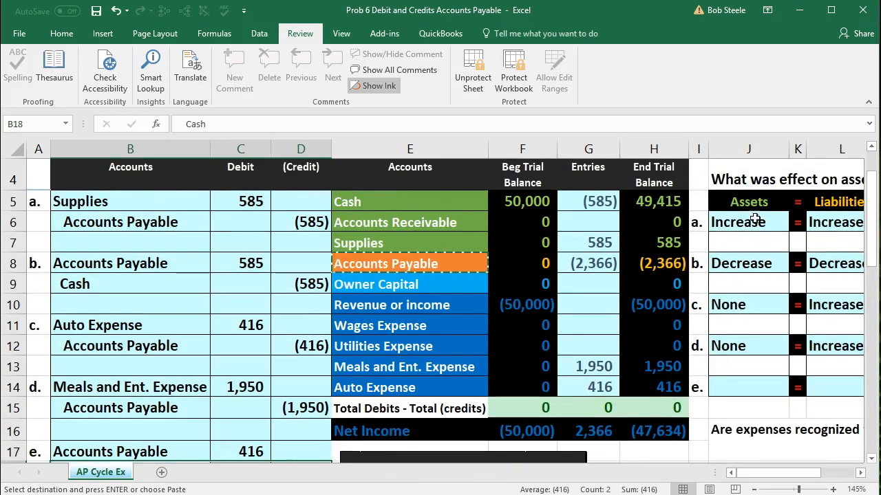
click(785, 394)
click(794, 391)
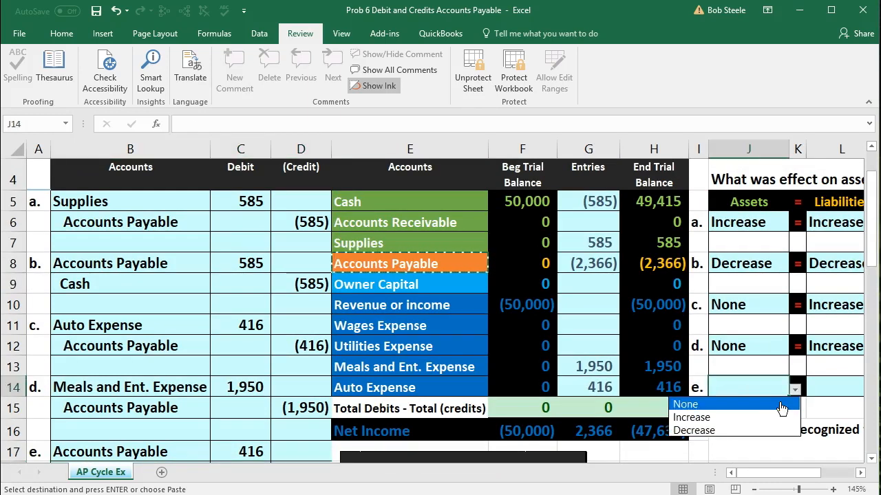
click(772, 429)
scroll(769, 431, down, 2)
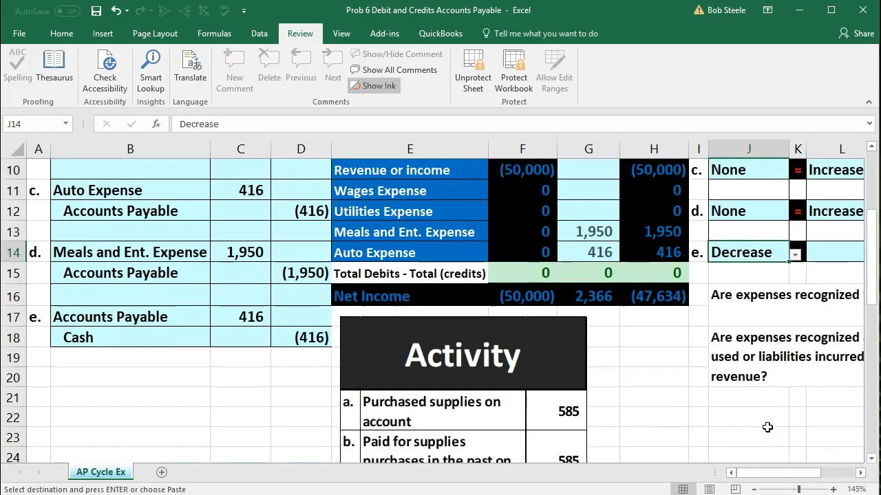
scroll(768, 428, up, 2)
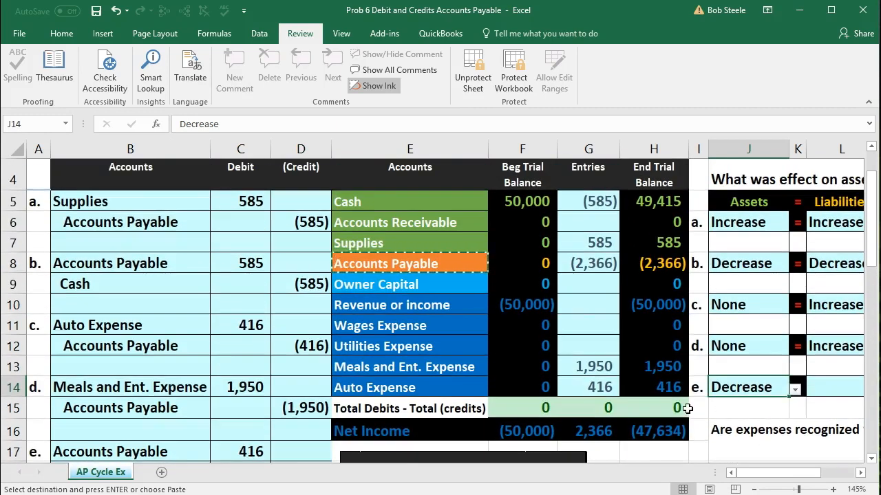
- Mark transaction e's effect on liabilities in L14 as Decrease and on owner's equity in N14 as None
click(841, 390)
drag(792, 473, 823, 473)
click(422, 390)
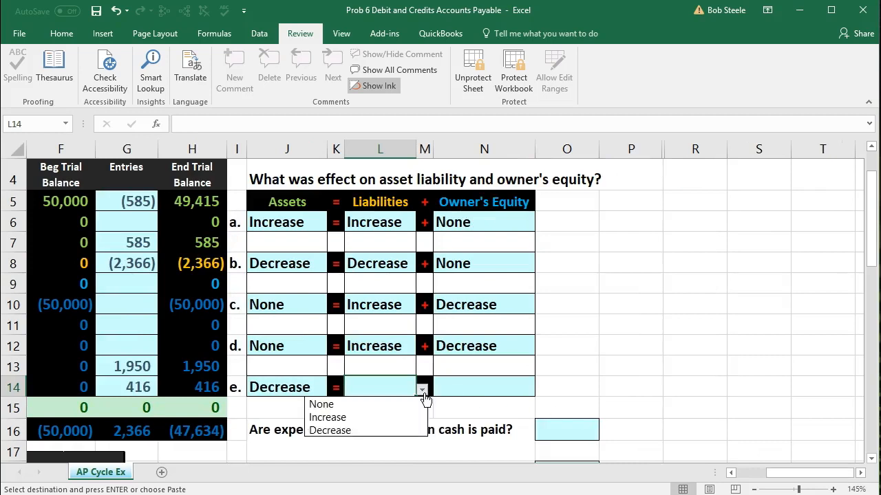
click(410, 431)
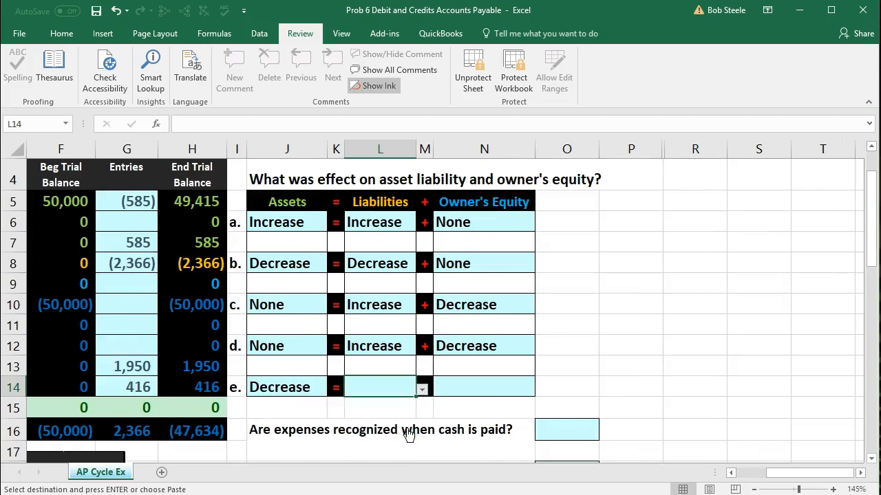
click(467, 390)
click(542, 391)
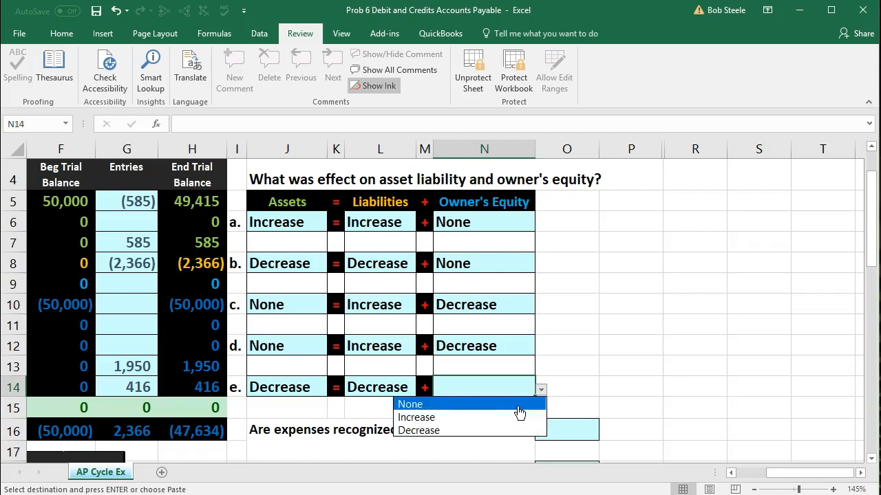
click(516, 404)
- Post transaction e's debit to Accounts Payable by extending the entries formula in G8 to =D6+C8+D12+D15+C17
drag(774, 473, 743, 473)
scroll(512, 415, down, 2)
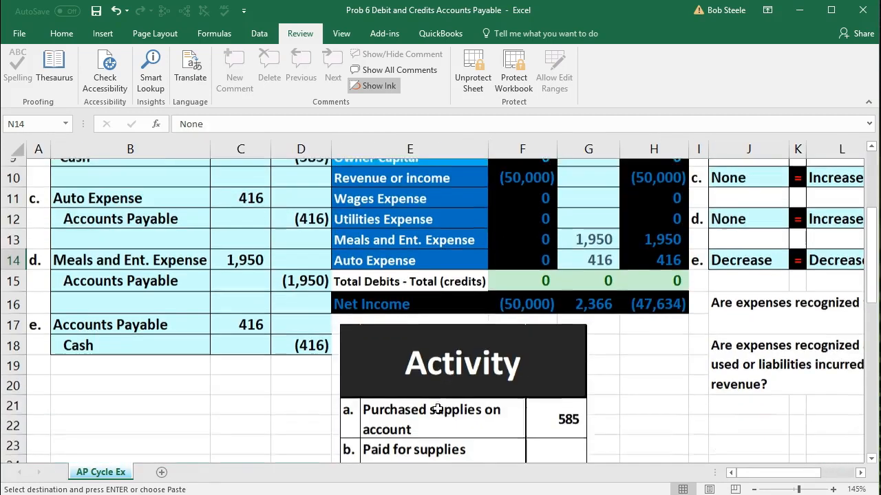
click(252, 317)
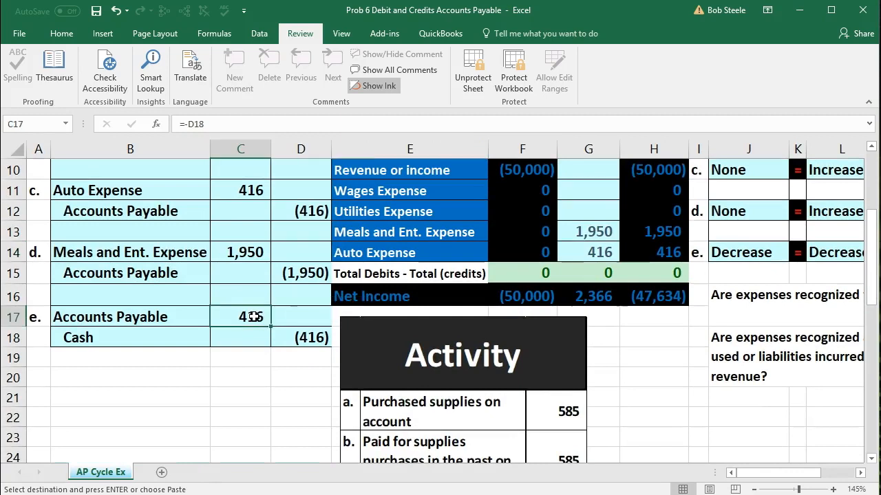
scroll(248, 344, up, 2)
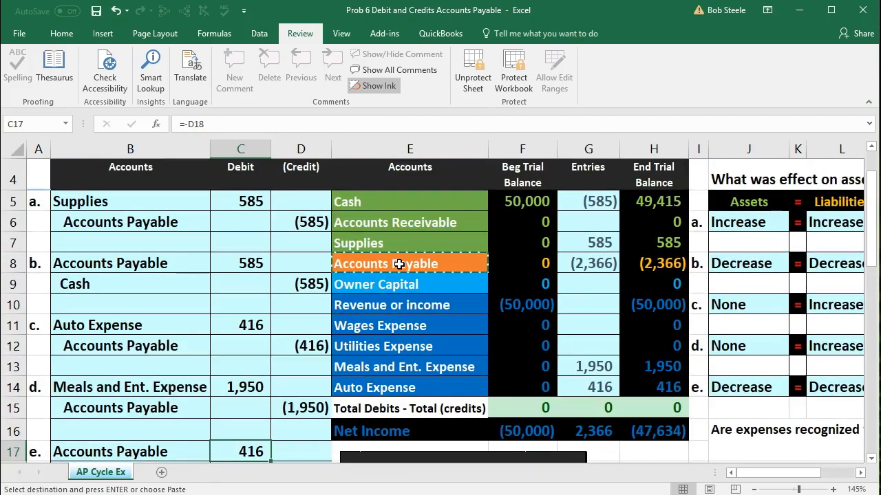
click(570, 264)
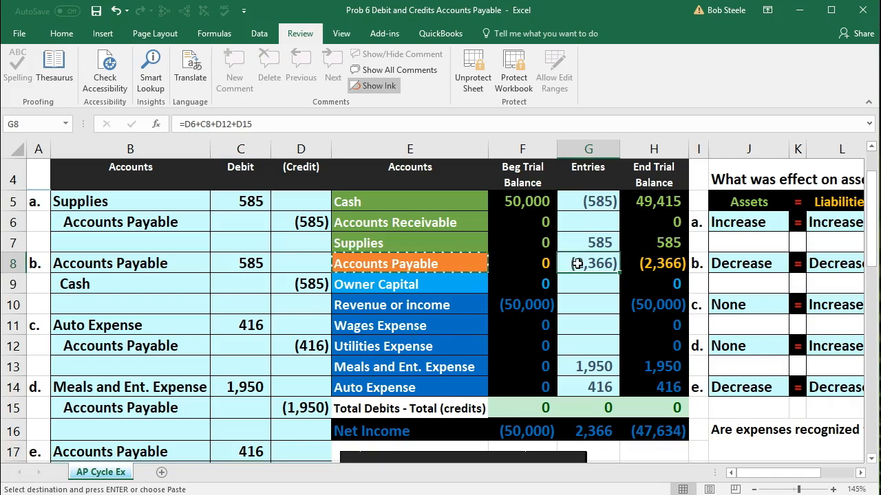
double_click(581, 263)
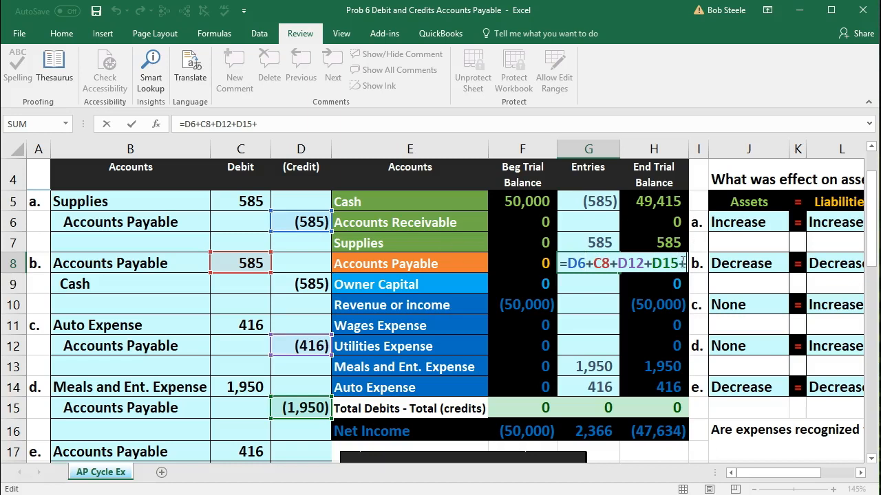
scroll(306, 339, down, 2)
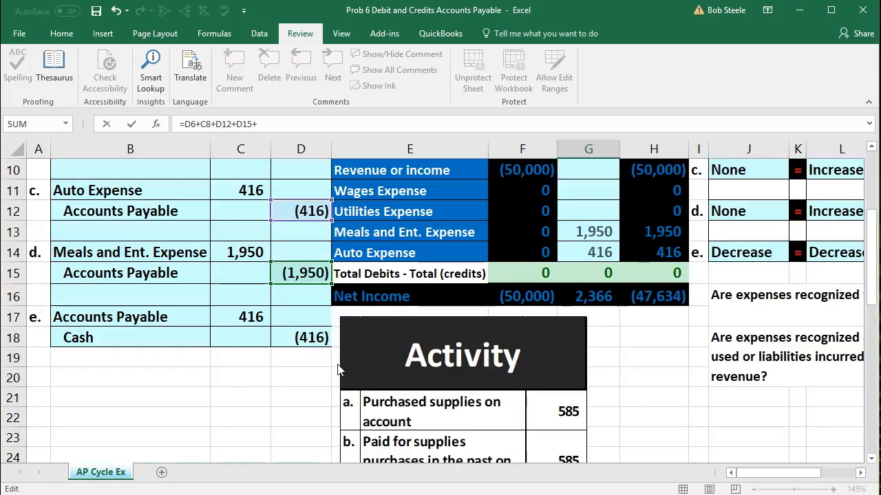
click(252, 315)
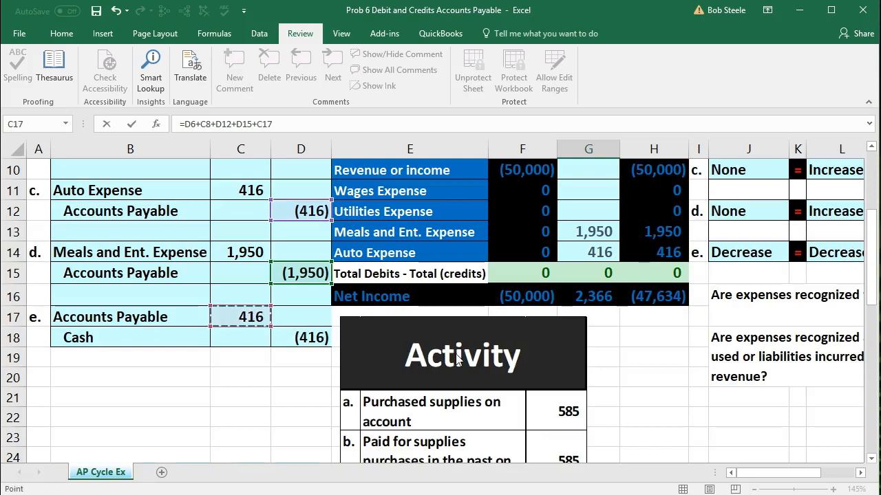
scroll(482, 359, up, 1)
scroll(481, 359, up, 2)
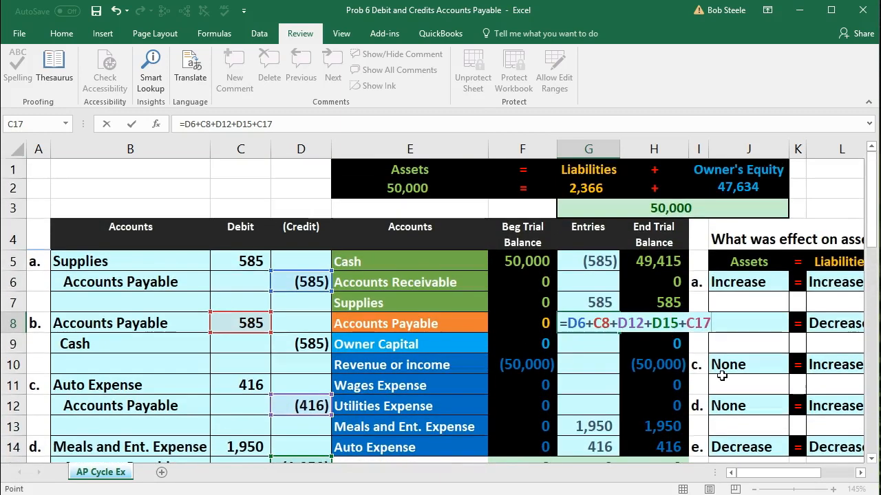
key(Return)
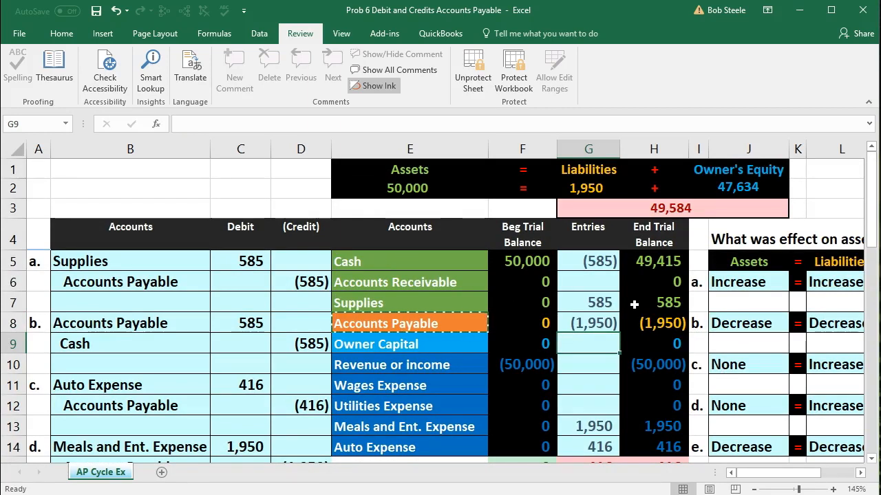
- Post transaction e's credit to Cash by extending the entries formula in G5 to =D9+D18
click(648, 326)
scroll(649, 326, down, 2)
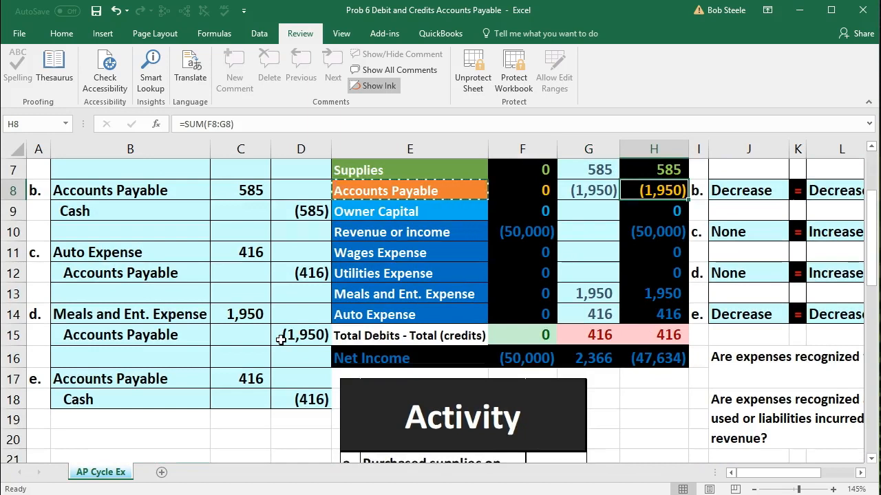
click(293, 400)
scroll(293, 400, up, 2)
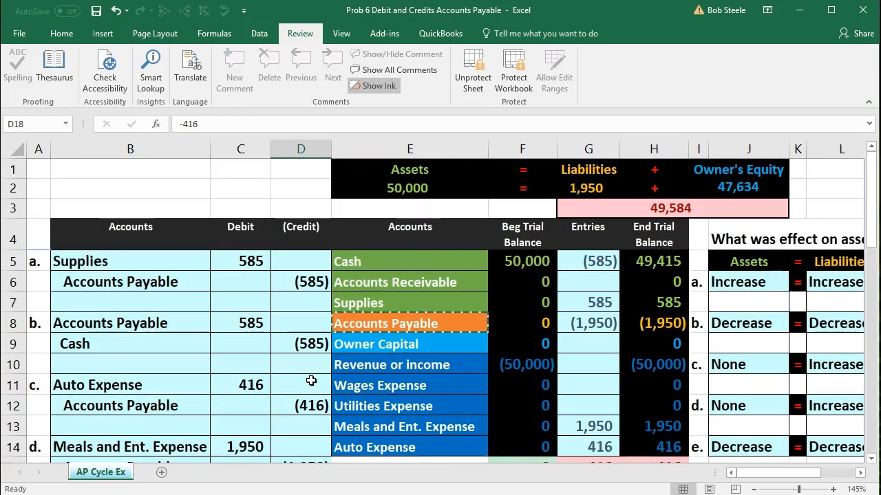
click(386, 262)
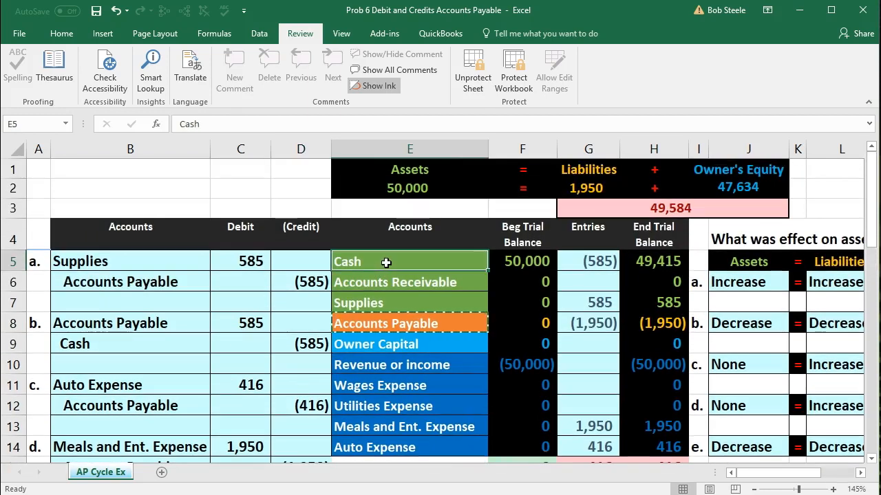
click(587, 261)
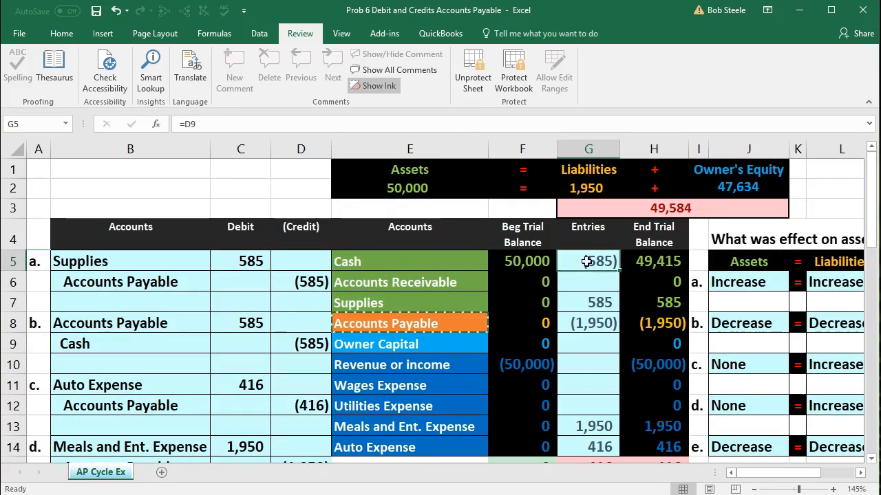
double_click(586, 261)
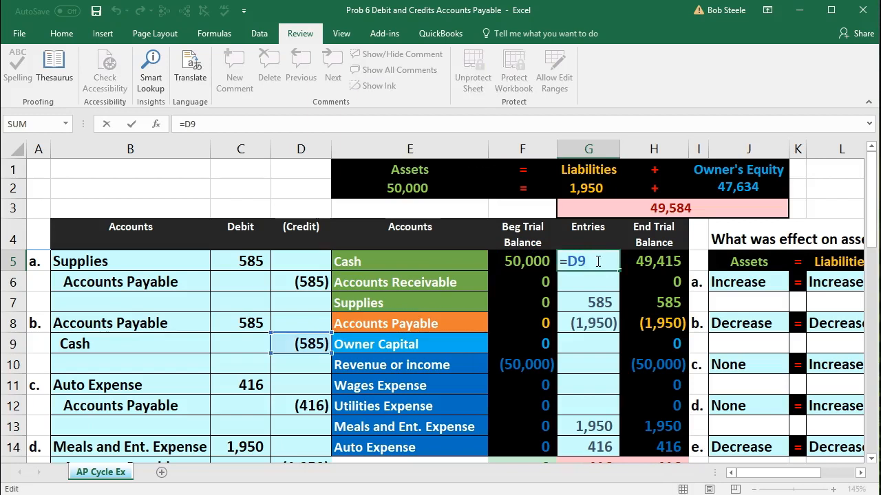
text(+)
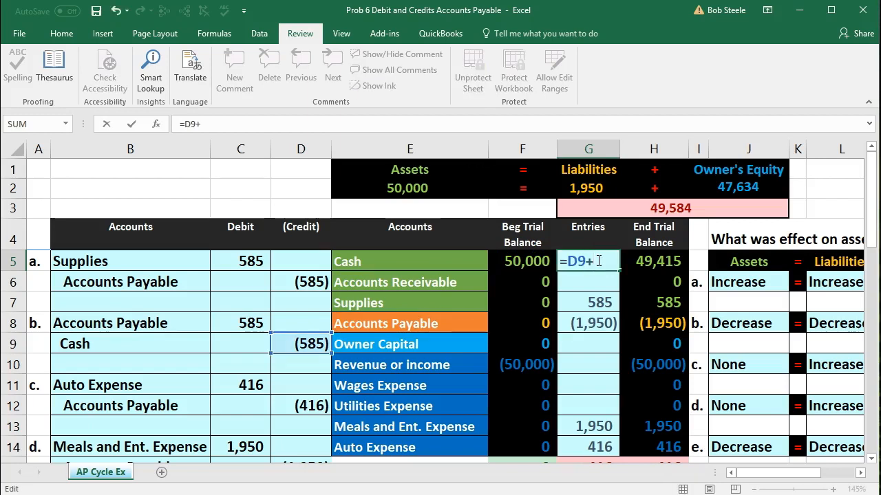
scroll(599, 261, down, 2)
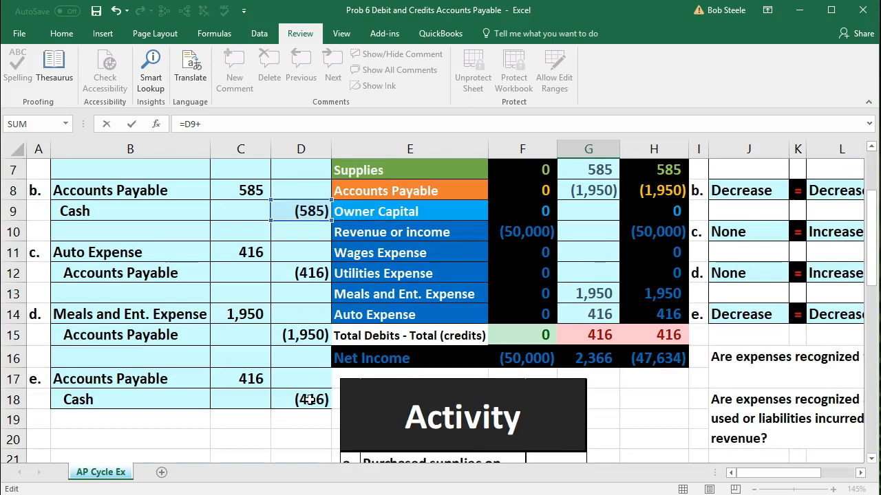
click(310, 399)
scroll(311, 400, up, 2)
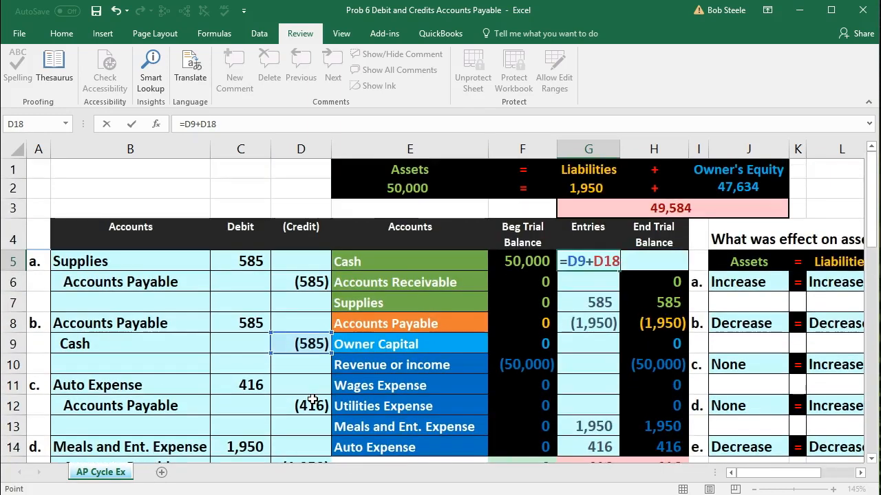
key(Return)
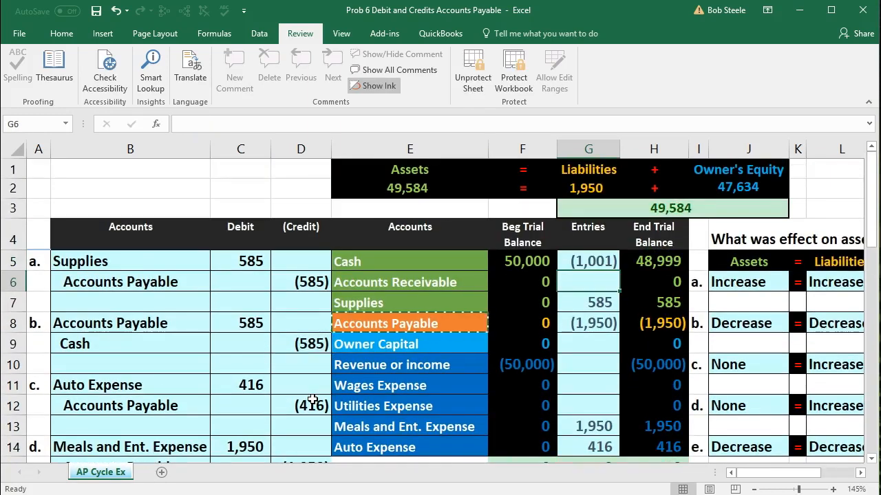
- Review the Cash entries formula in G5, the ending Cash balance, the debit-credit total in H15 and the net income in H16
click(584, 261)
double_click(584, 263)
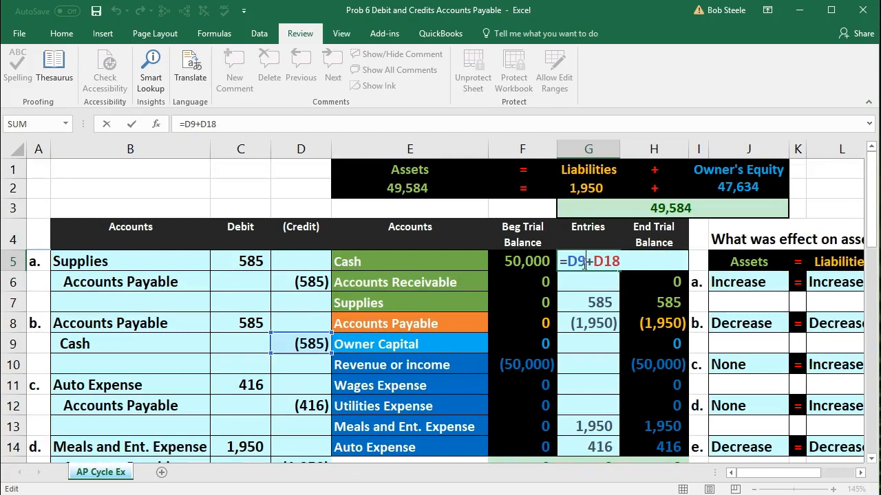
key(Return)
click(637, 262)
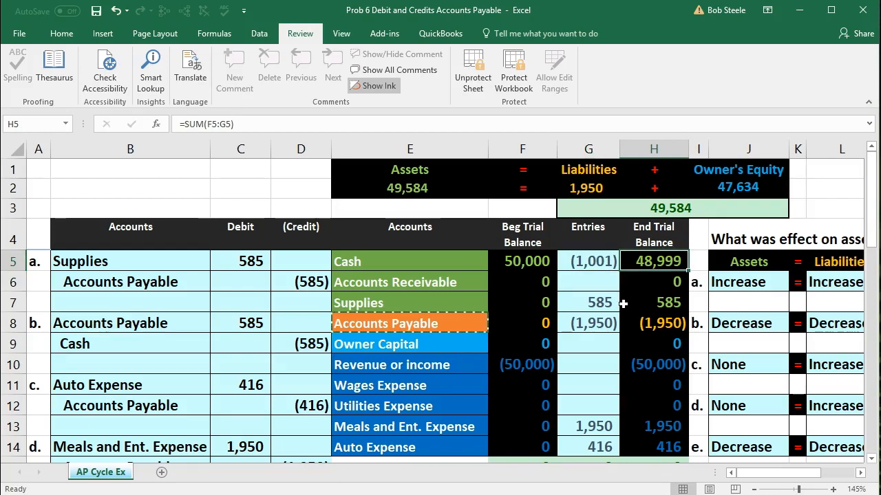
scroll(623, 303, down, 2)
click(641, 328)
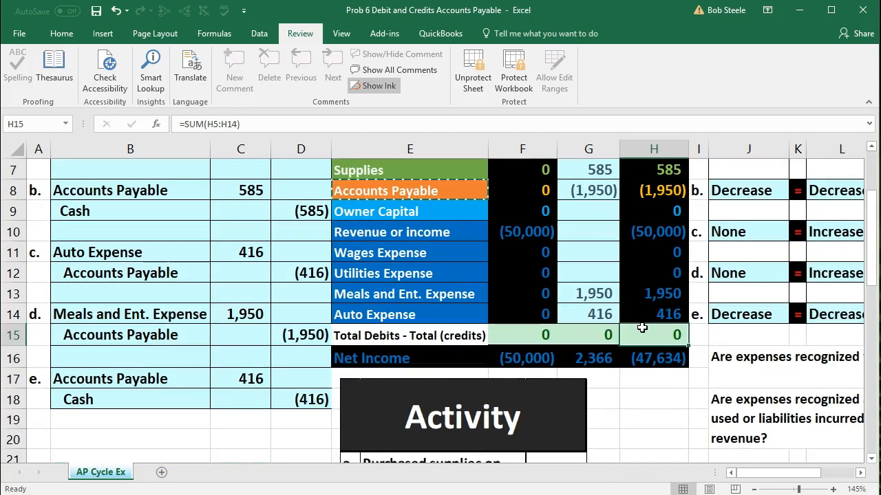
click(650, 359)
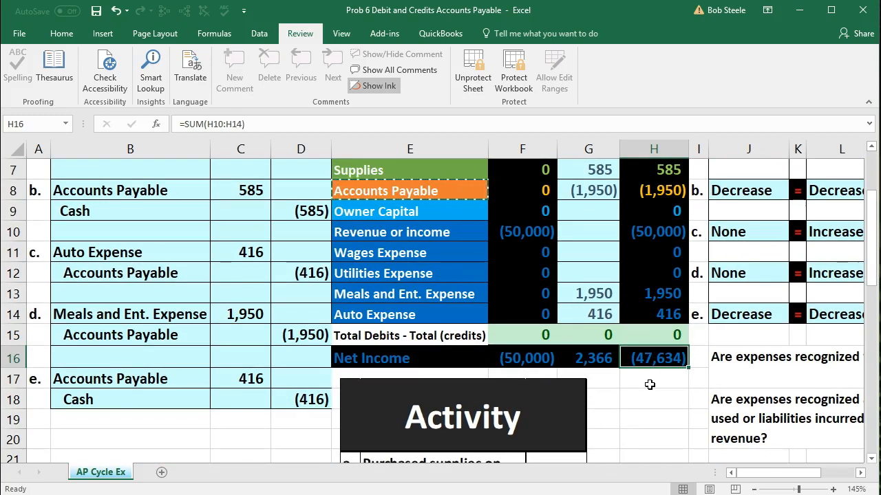
click(741, 341)
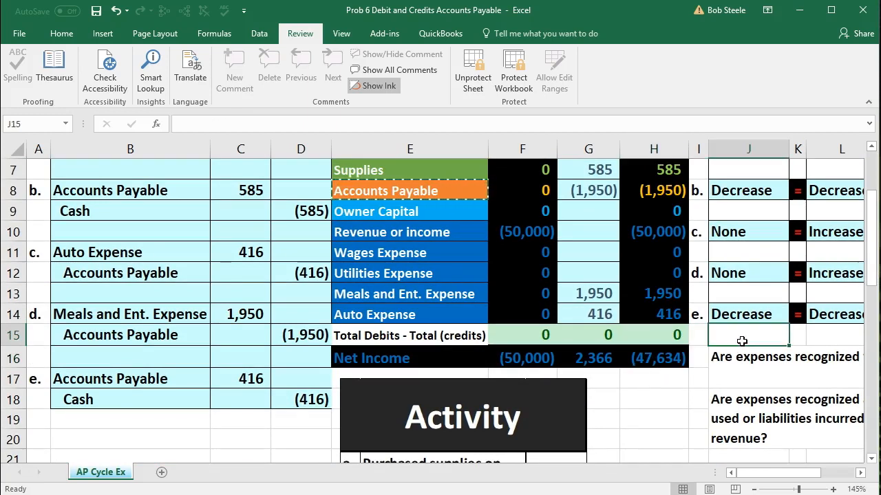
key(Tab)
key(Tab)
key(Tab)
key(Tab)
key(Tab)
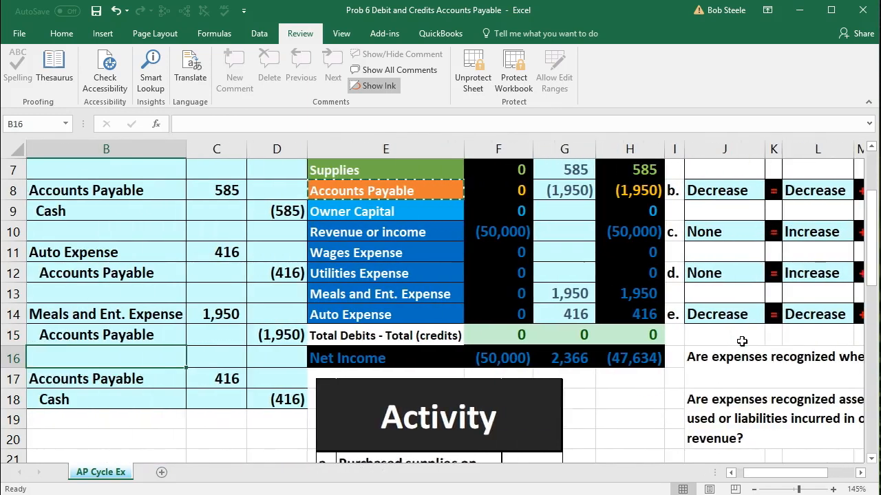
- Answer No in O16 to the question whether expenses are recognized when cash is paid
drag(776, 473, 811, 487)
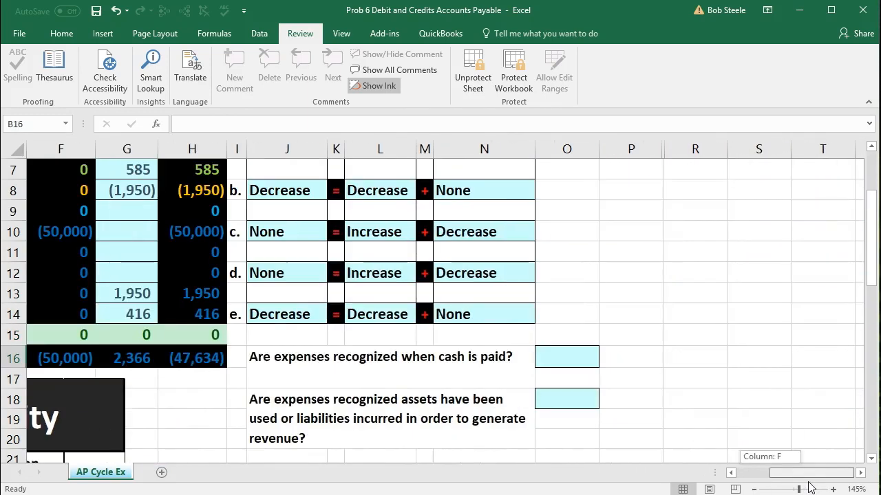
click(586, 362)
click(605, 361)
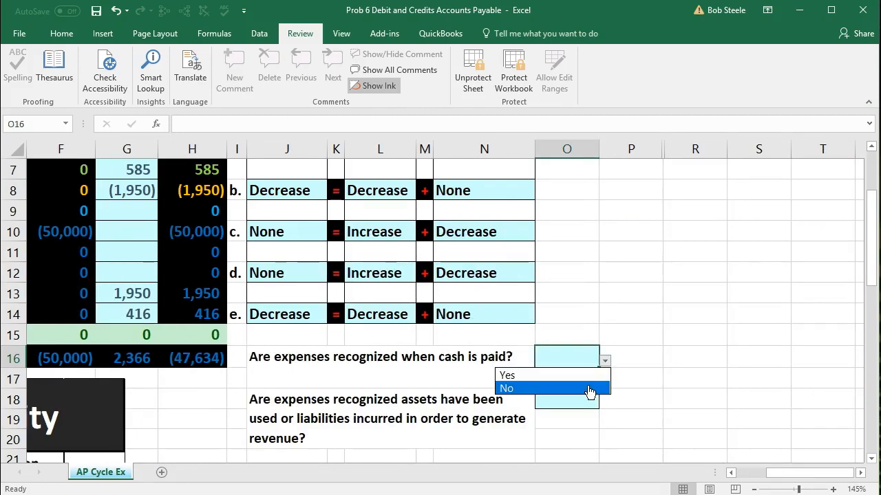
click(588, 387)
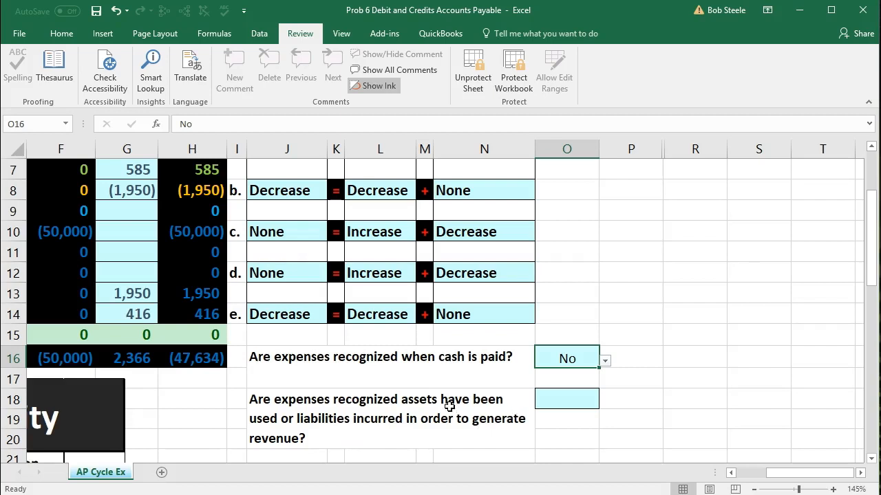
- Answer Yes in O18 to whether expenses are recognized when assets are used or liabilities incurred to generate revenue
click(553, 404)
click(605, 405)
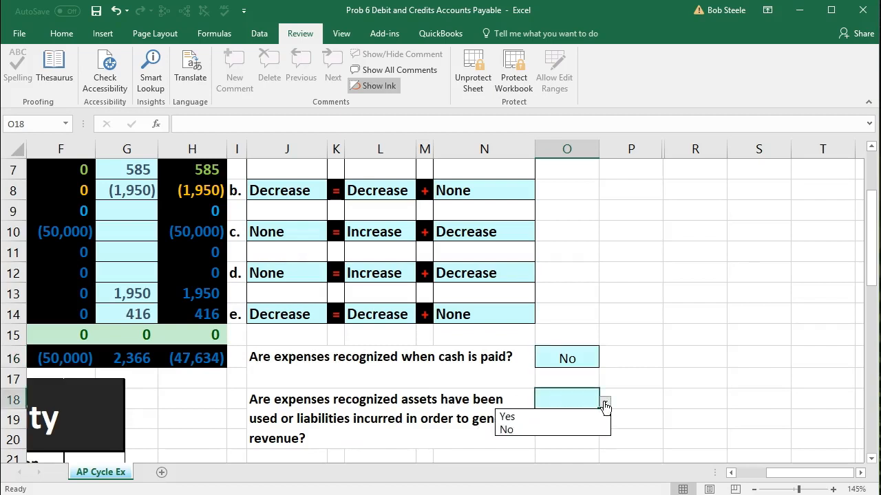
click(518, 417)
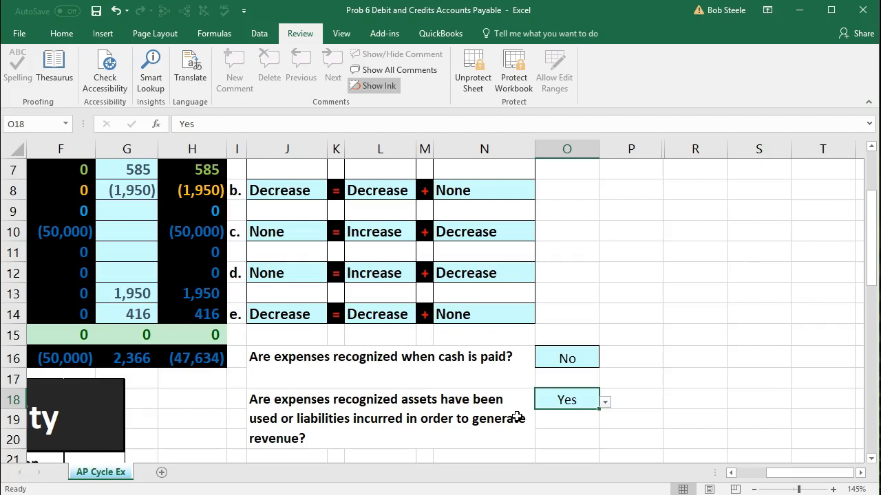
drag(806, 474, 650, 480)
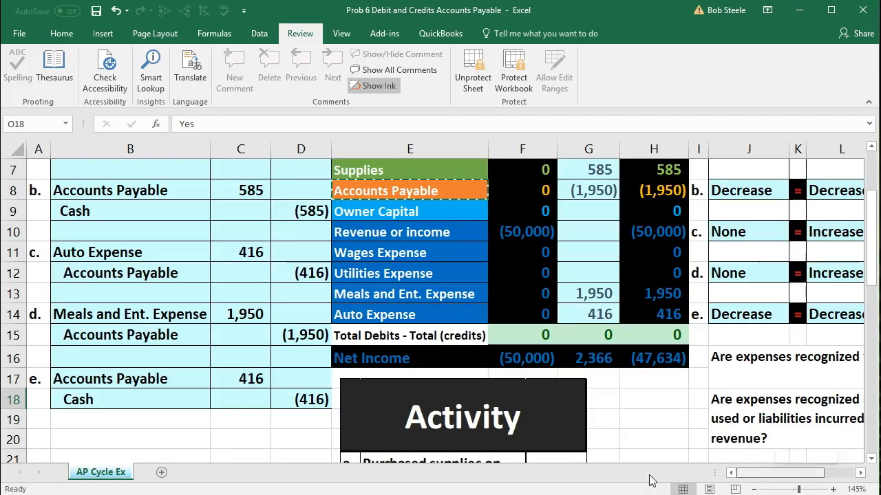